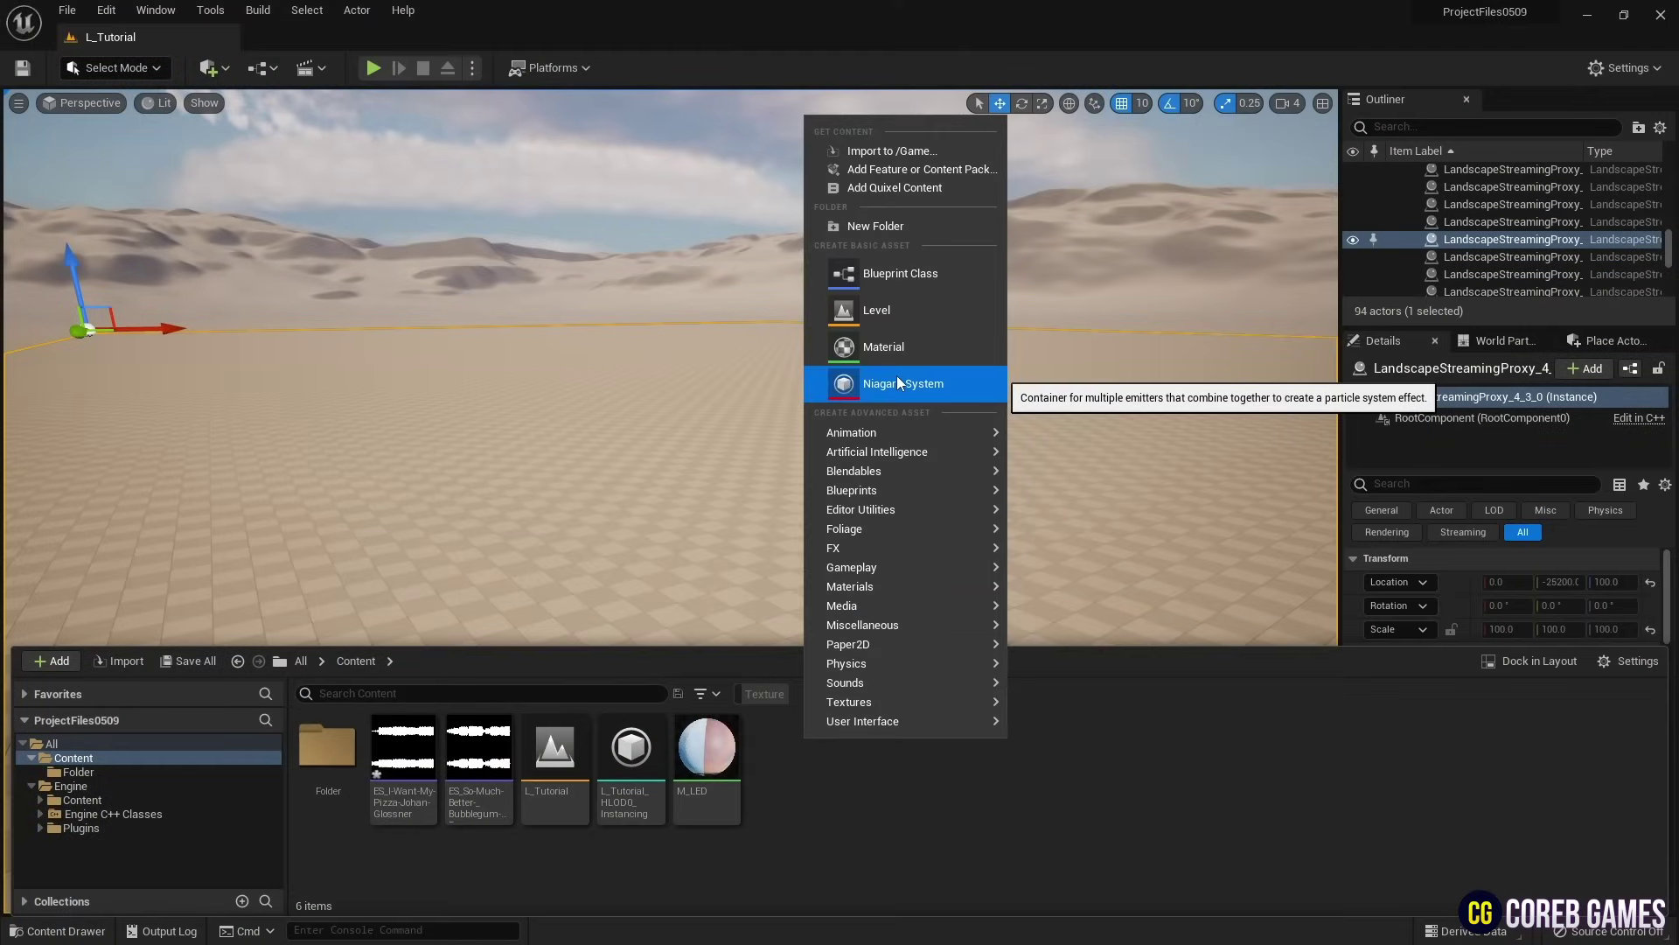
# Step: Create a new Niagara System in the Content folder based on the Fountain emitter template
pyautogui.click(897, 382)
pyautogui.click(827, 723)
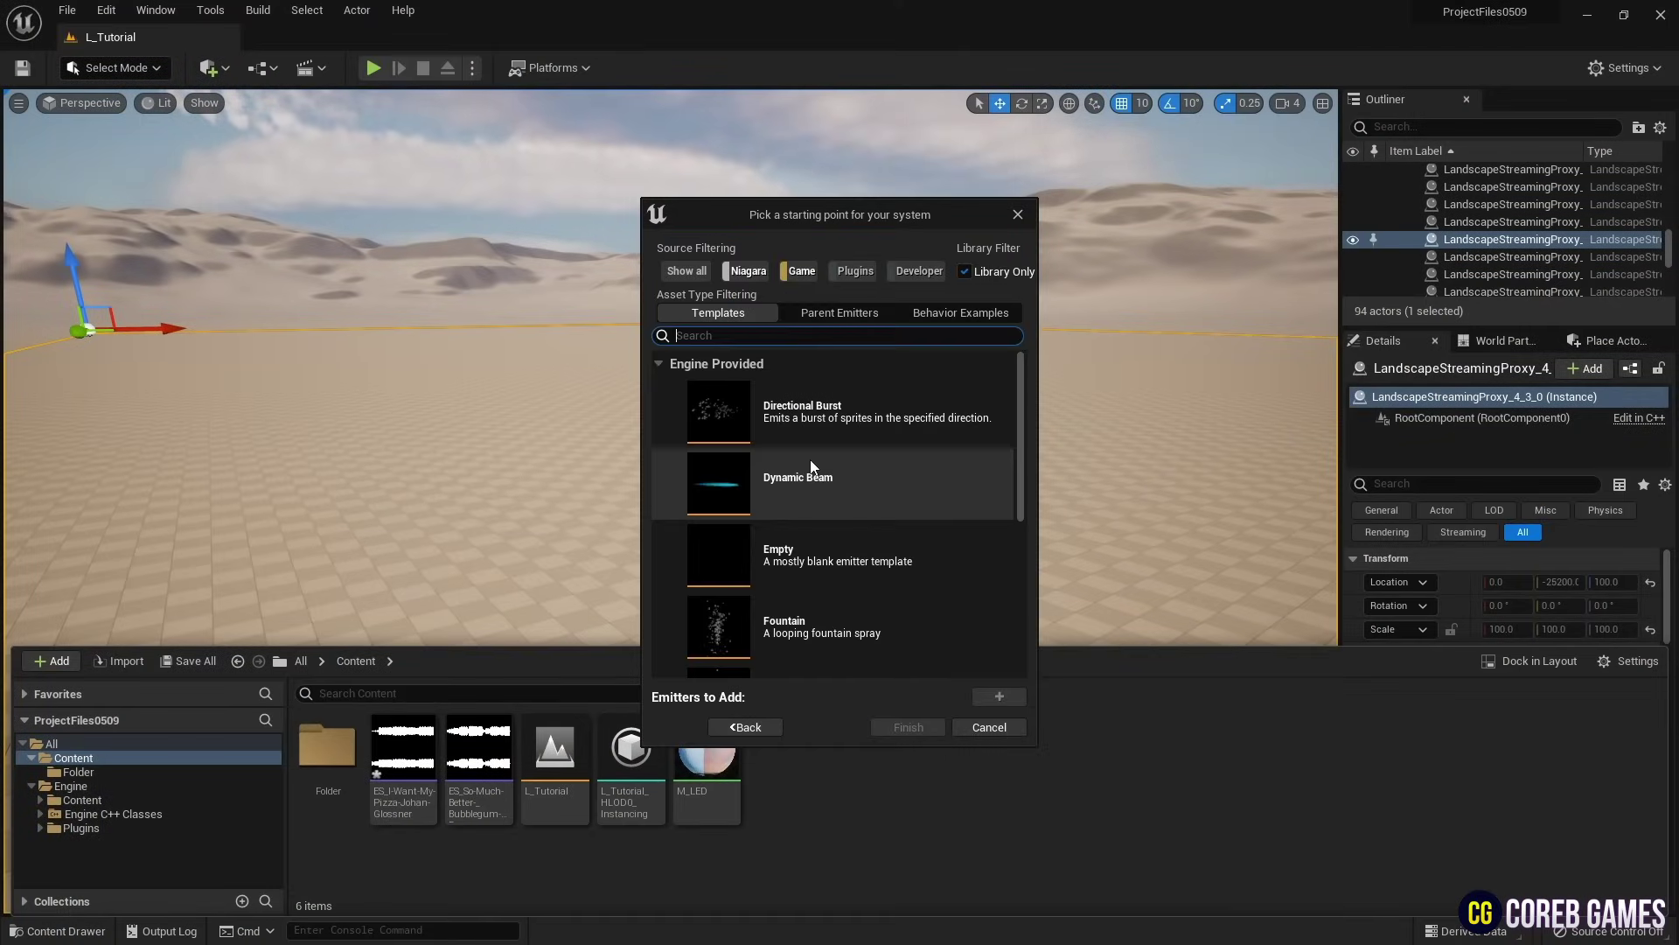
pyautogui.click(837, 628)
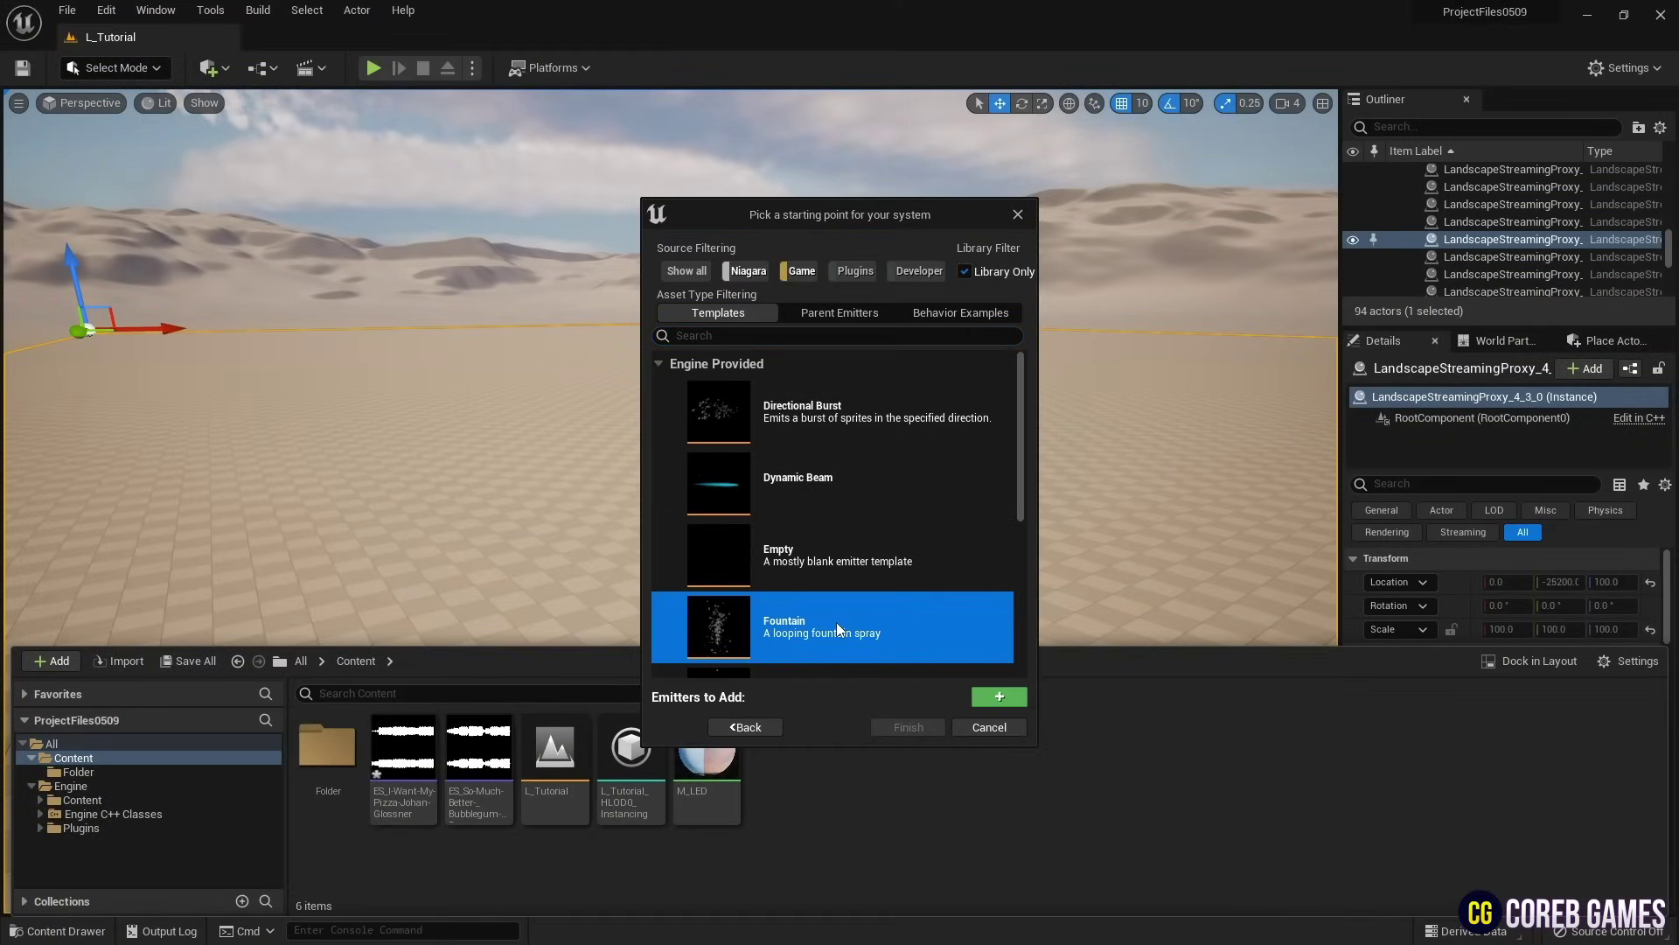
pyautogui.click(1002, 698)
pyautogui.click(910, 728)
# Step: Name the new Niagara System NS_SoundVisualizer
pyautogui.write('N')
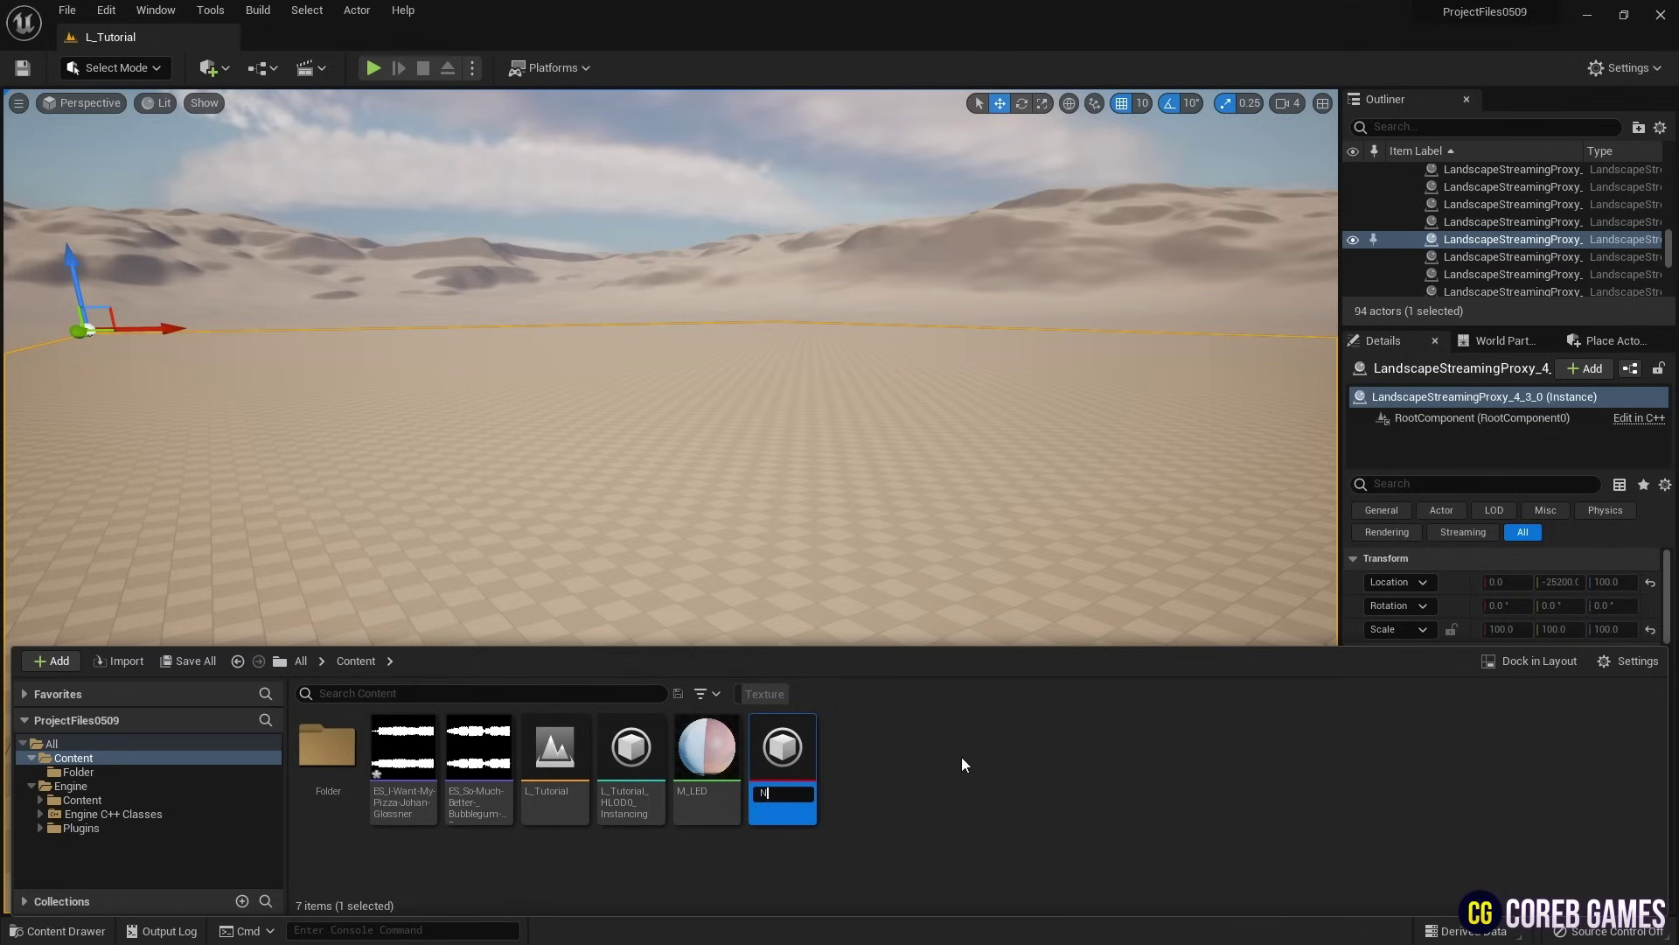
pyautogui.write('S_So')
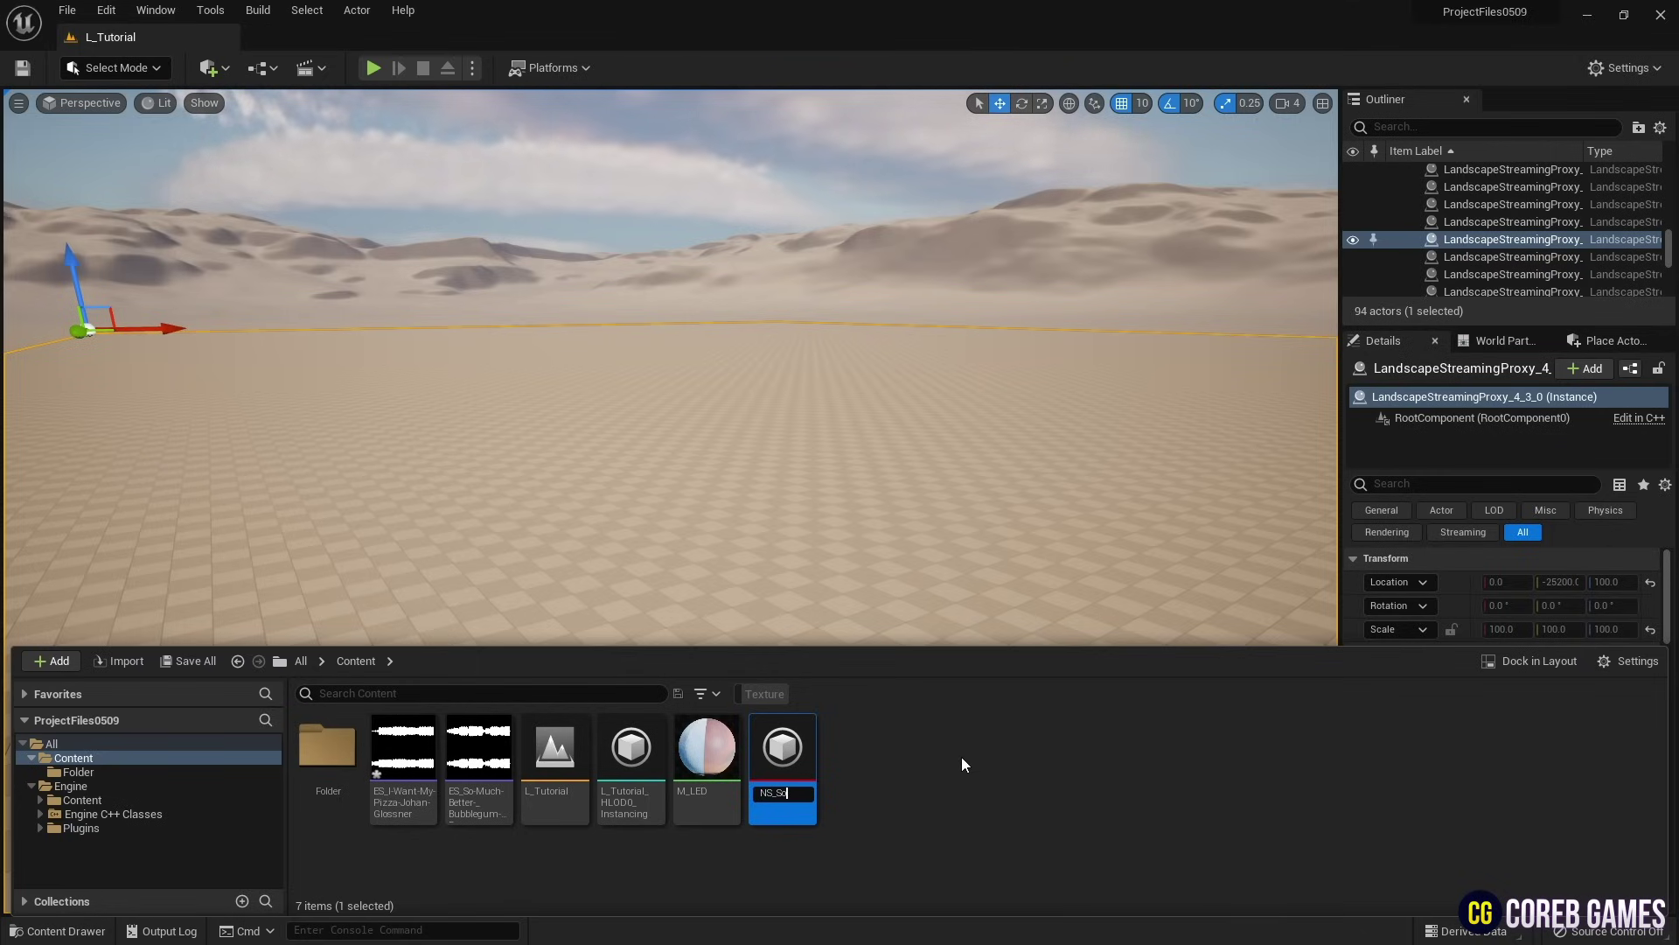
pyautogui.write('undVisual')
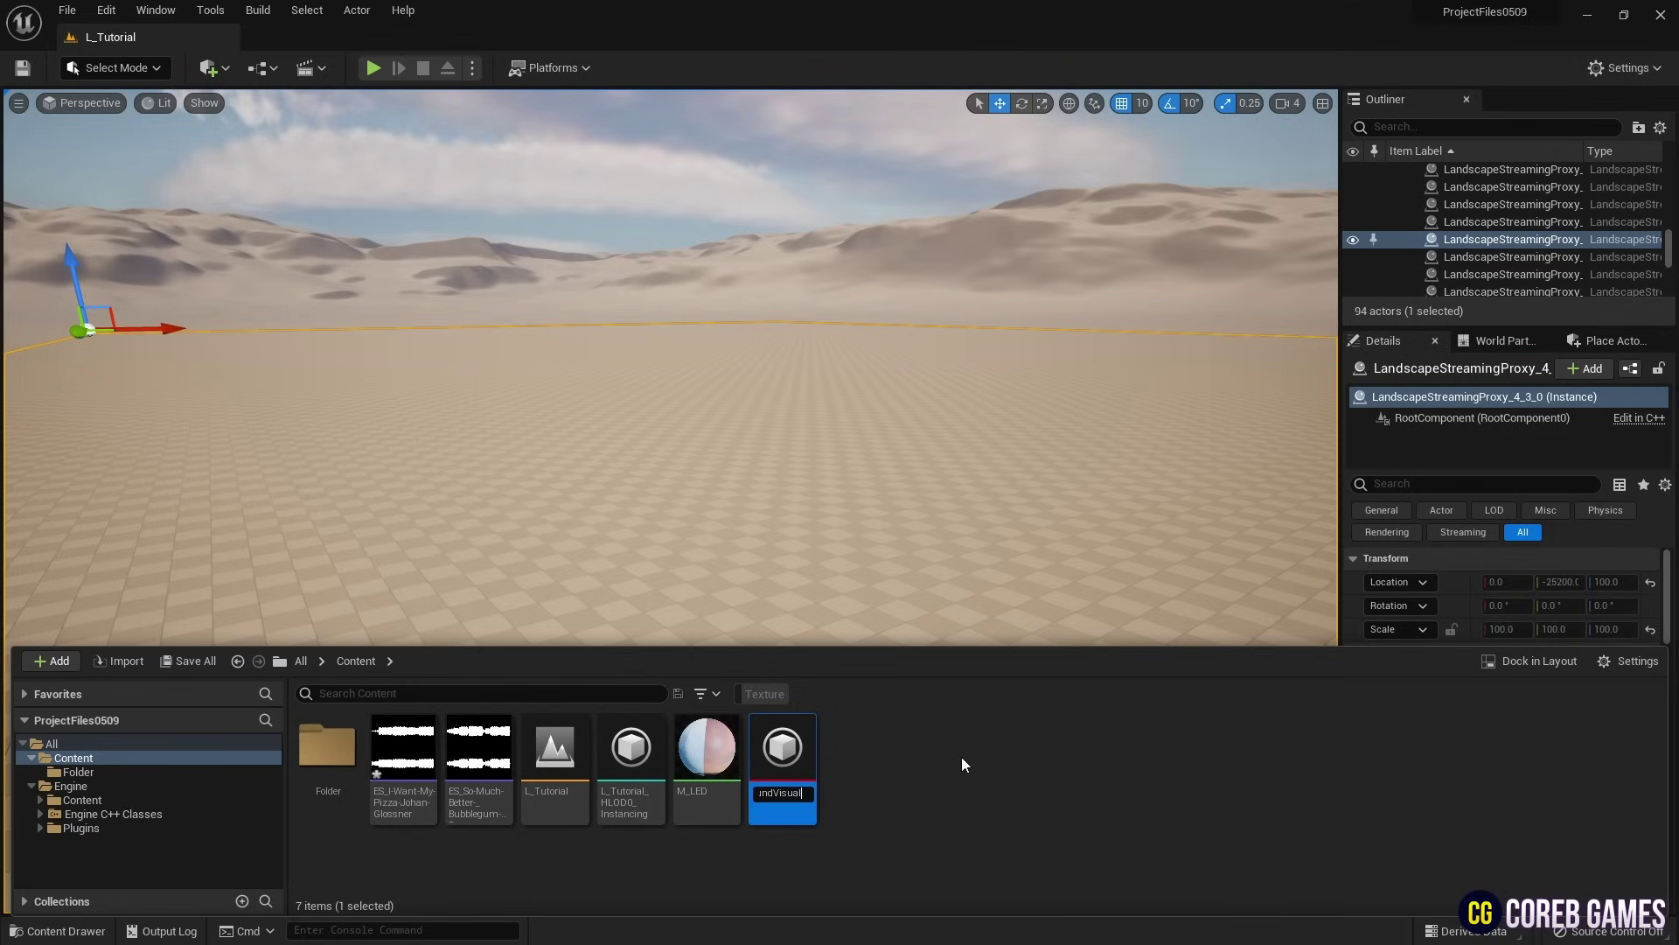
pyautogui.write('izer')
pyautogui.press('Return')
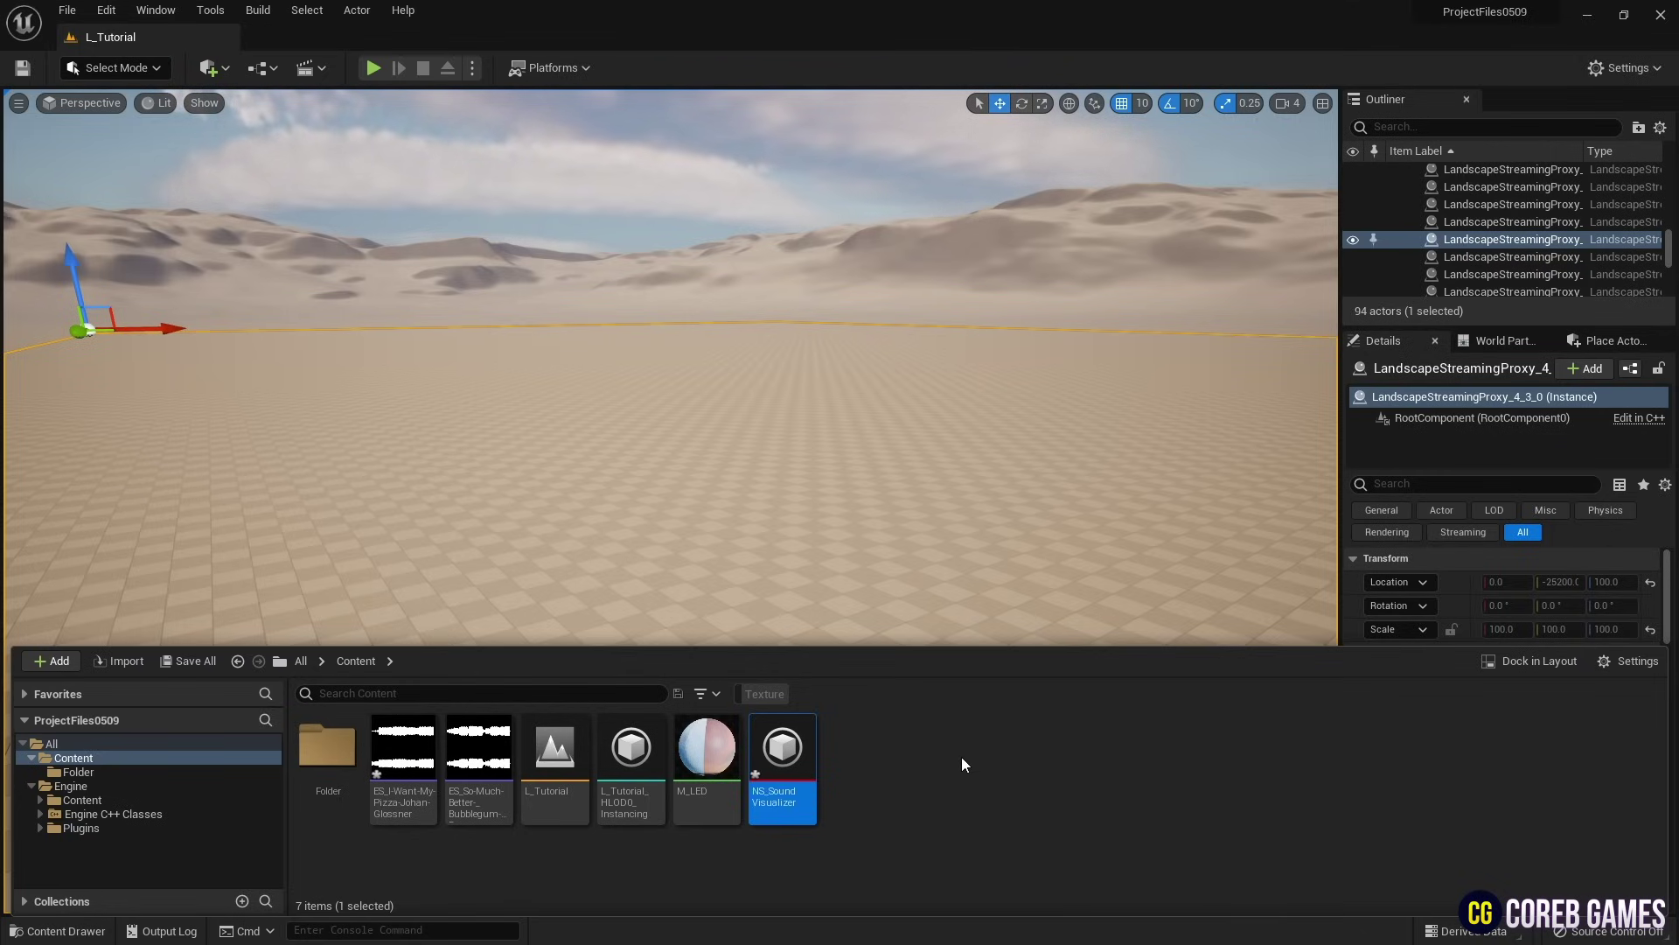
# Step: Open NS_SoundVisualizer and set the Fountain emitter to Local Space, GPUCompute Sim and Fixed Bounds
pyautogui.doubleClick(783, 750)
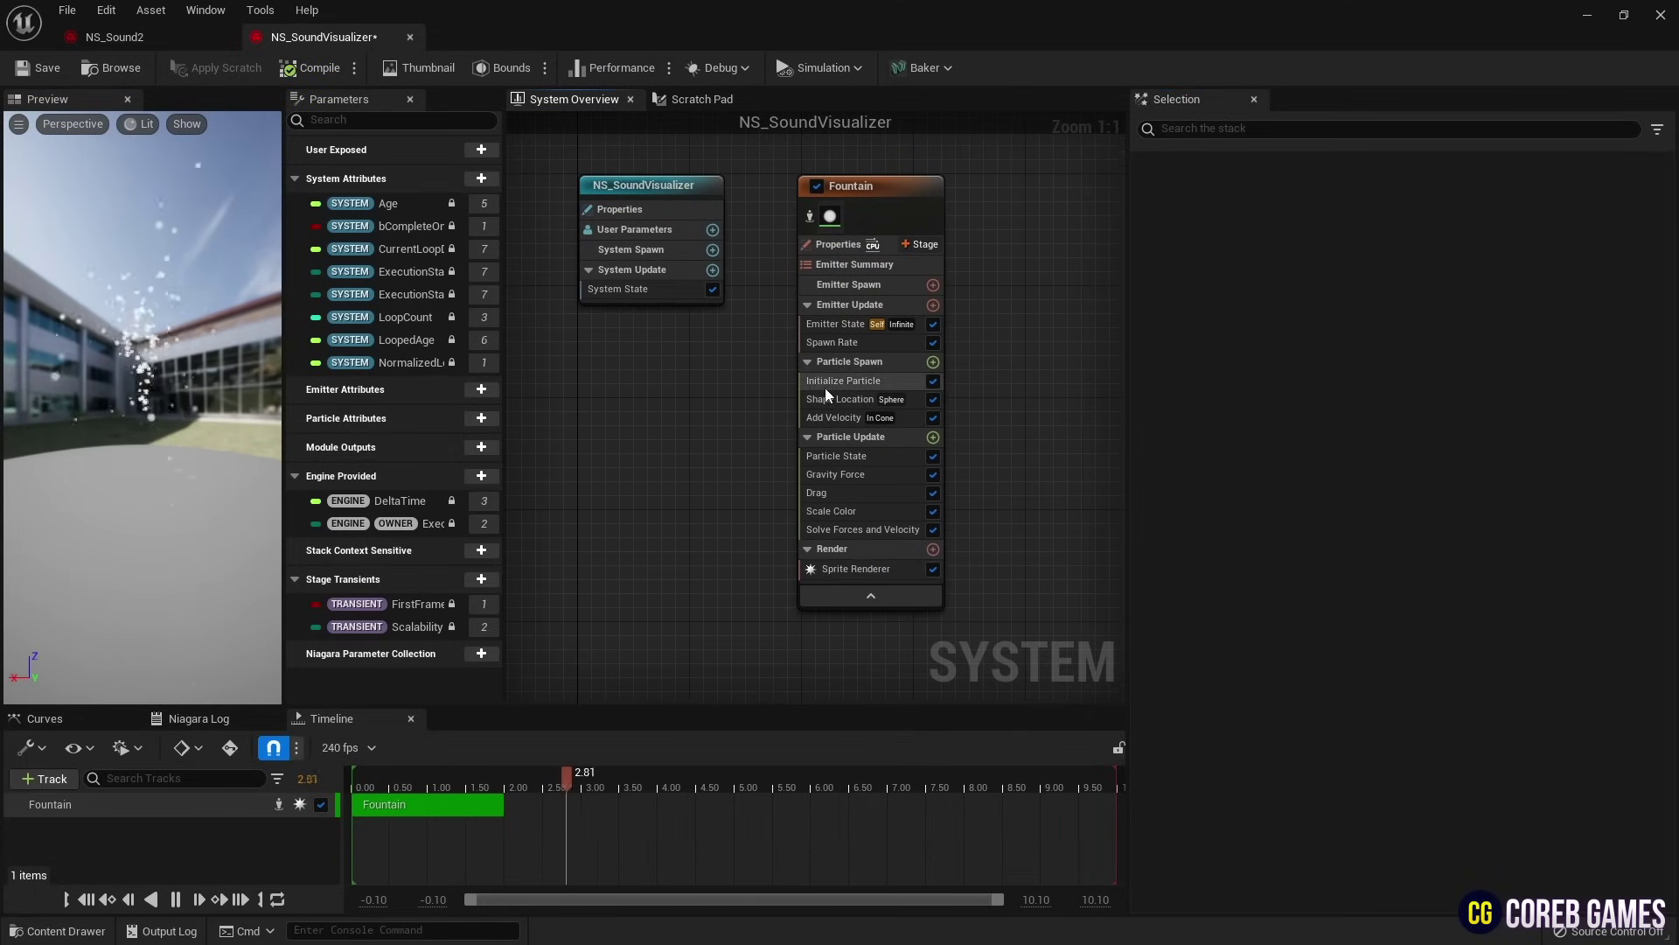
pyautogui.click(838, 245)
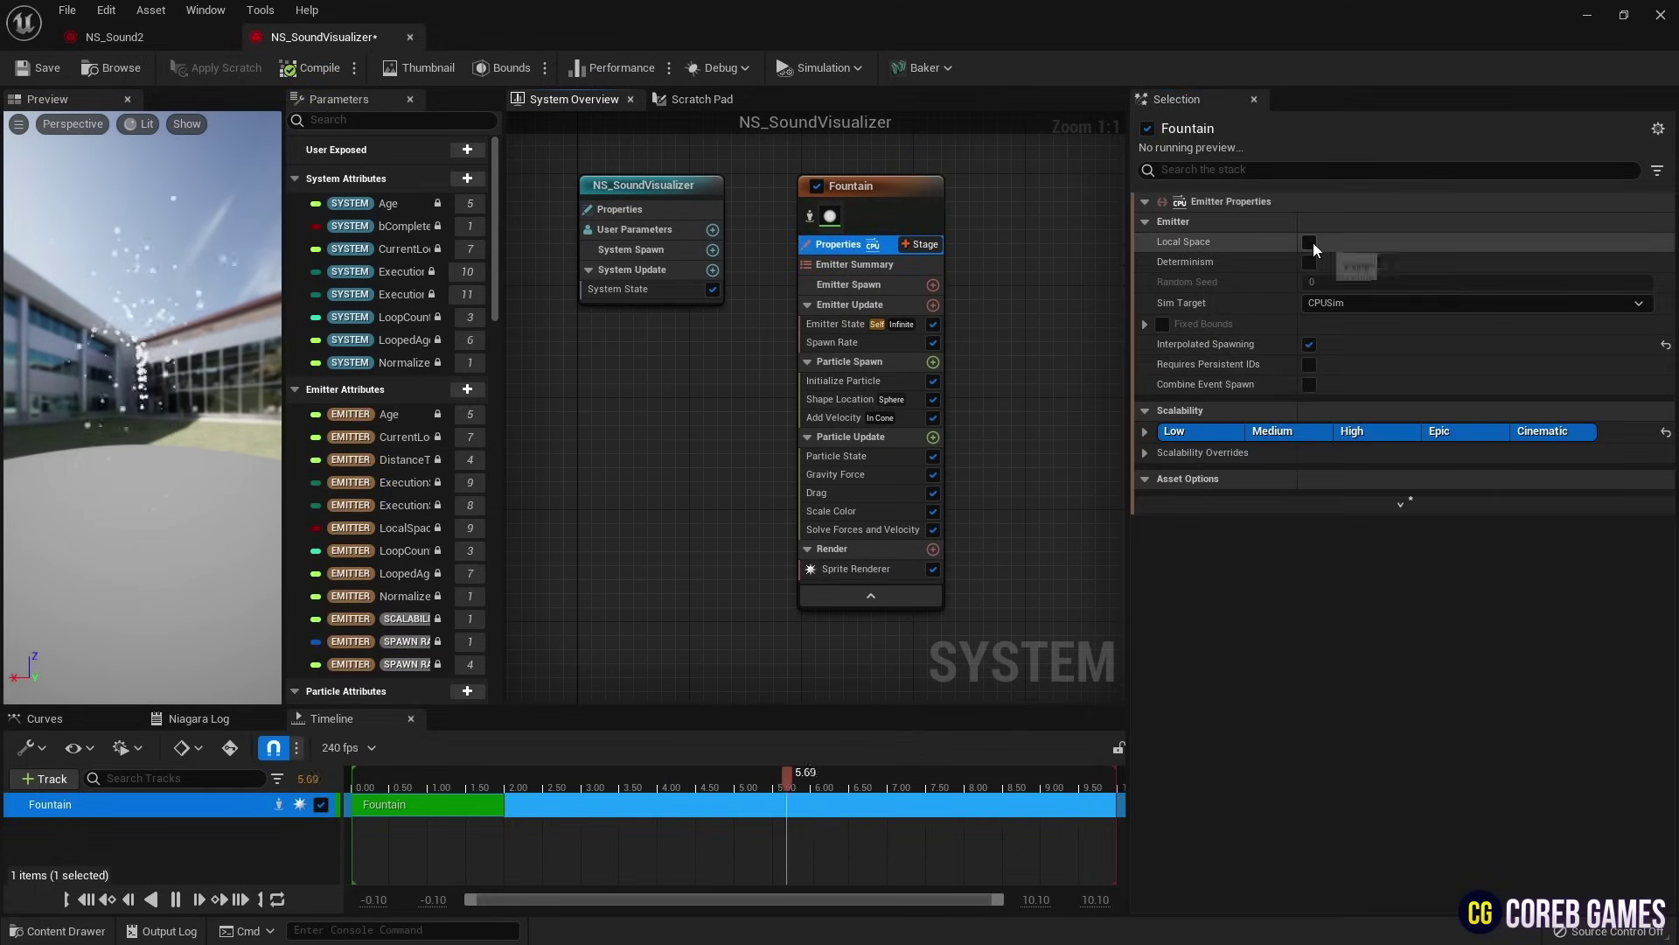
pyautogui.click(1309, 241)
pyautogui.click(1316, 304)
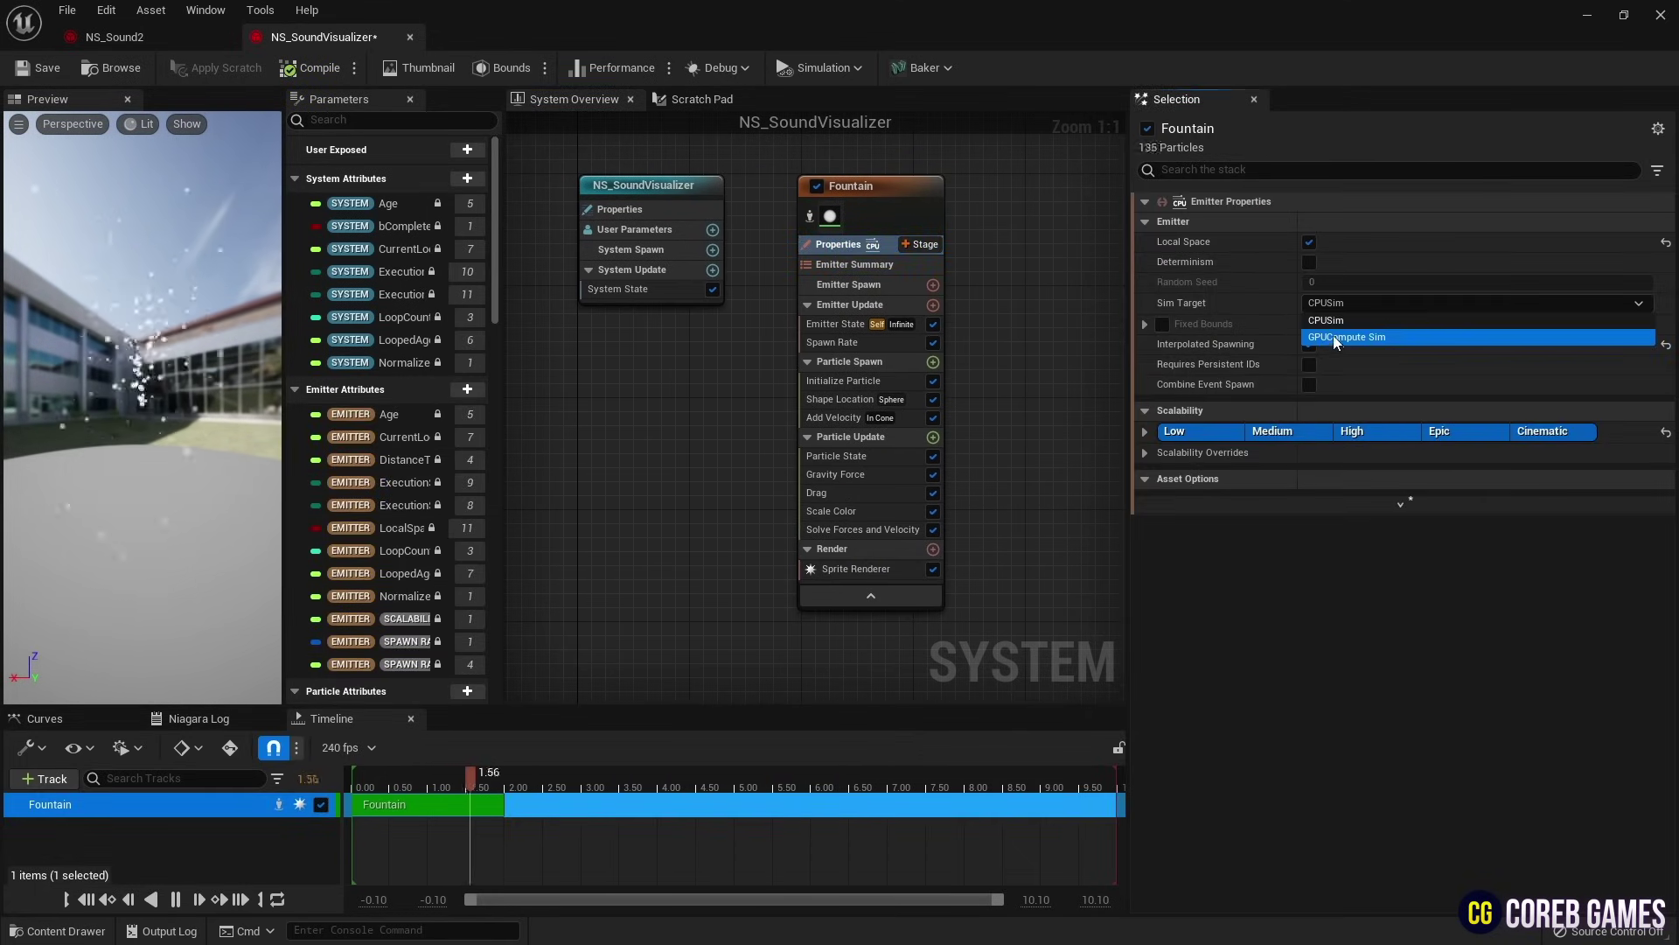
pyautogui.click(1314, 333)
pyautogui.click(1163, 370)
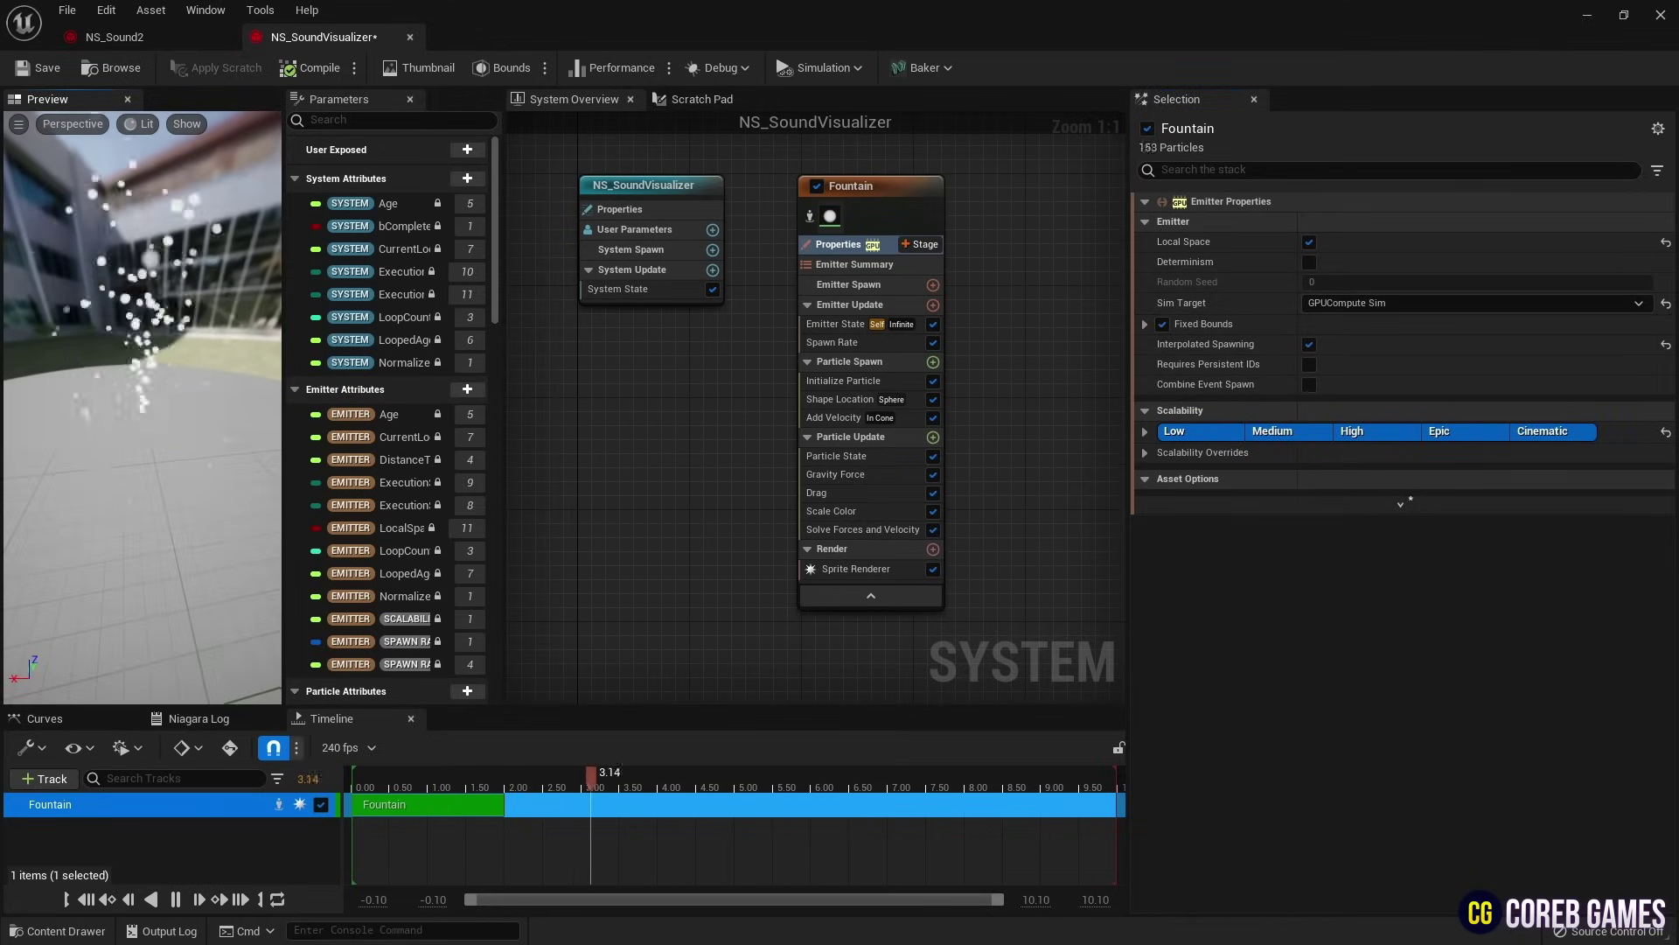
# Step: Set the Fountain emitter's SpawnRate to 50000
pyautogui.click(886, 343)
pyautogui.click(1337, 226)
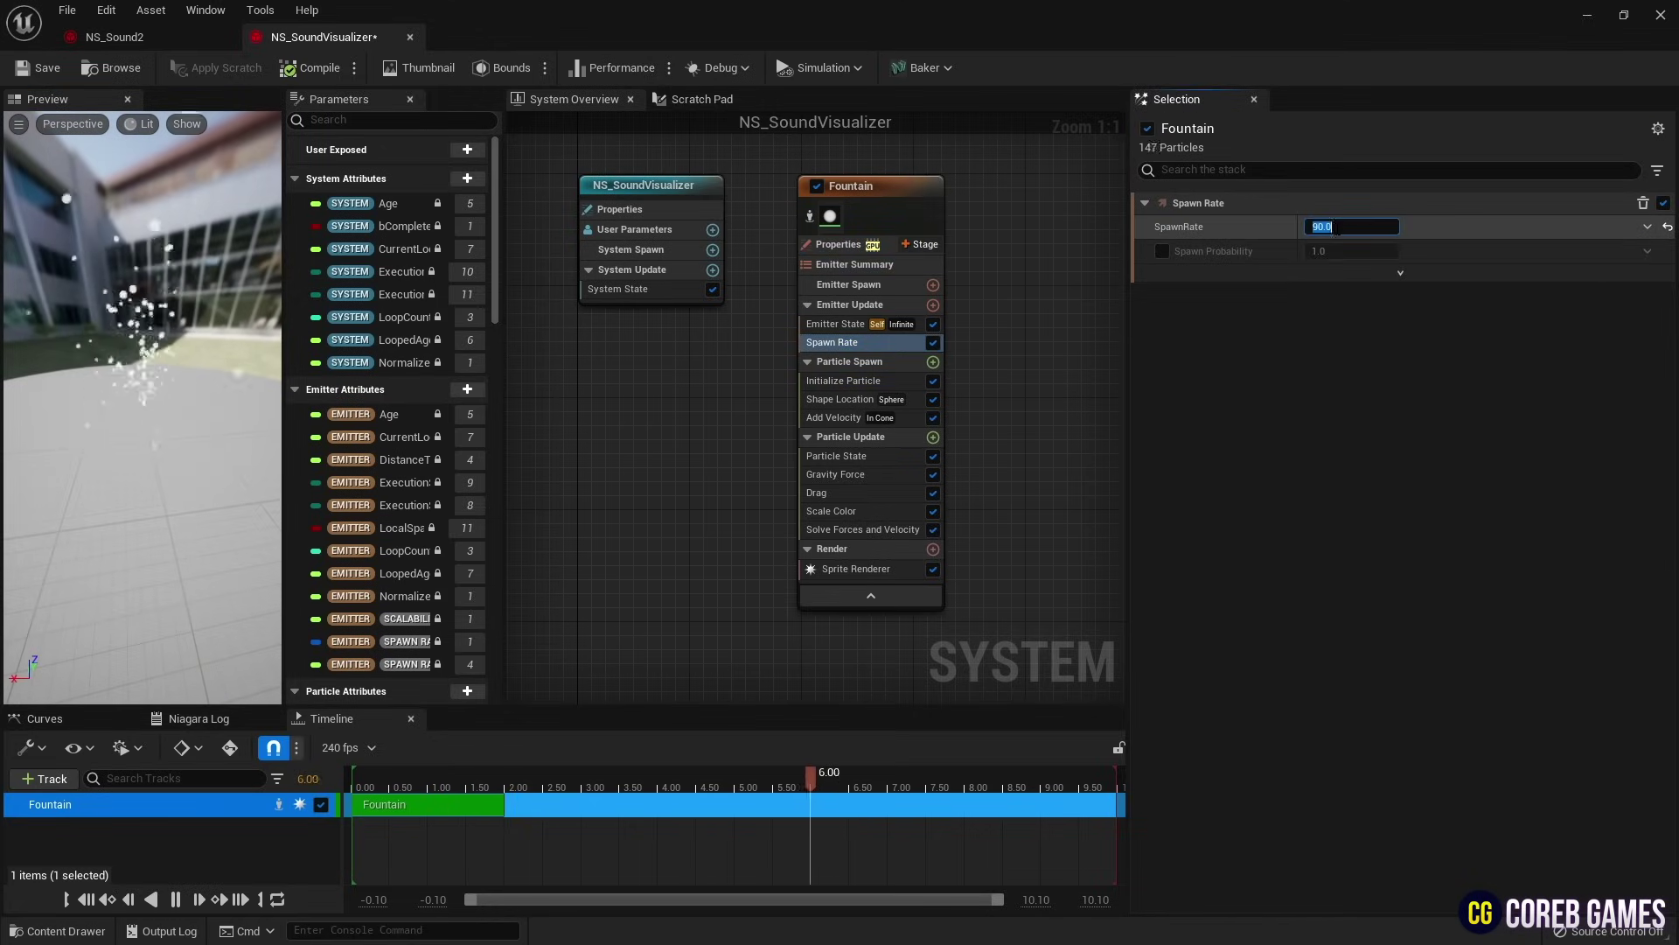
pyautogui.press('Return')
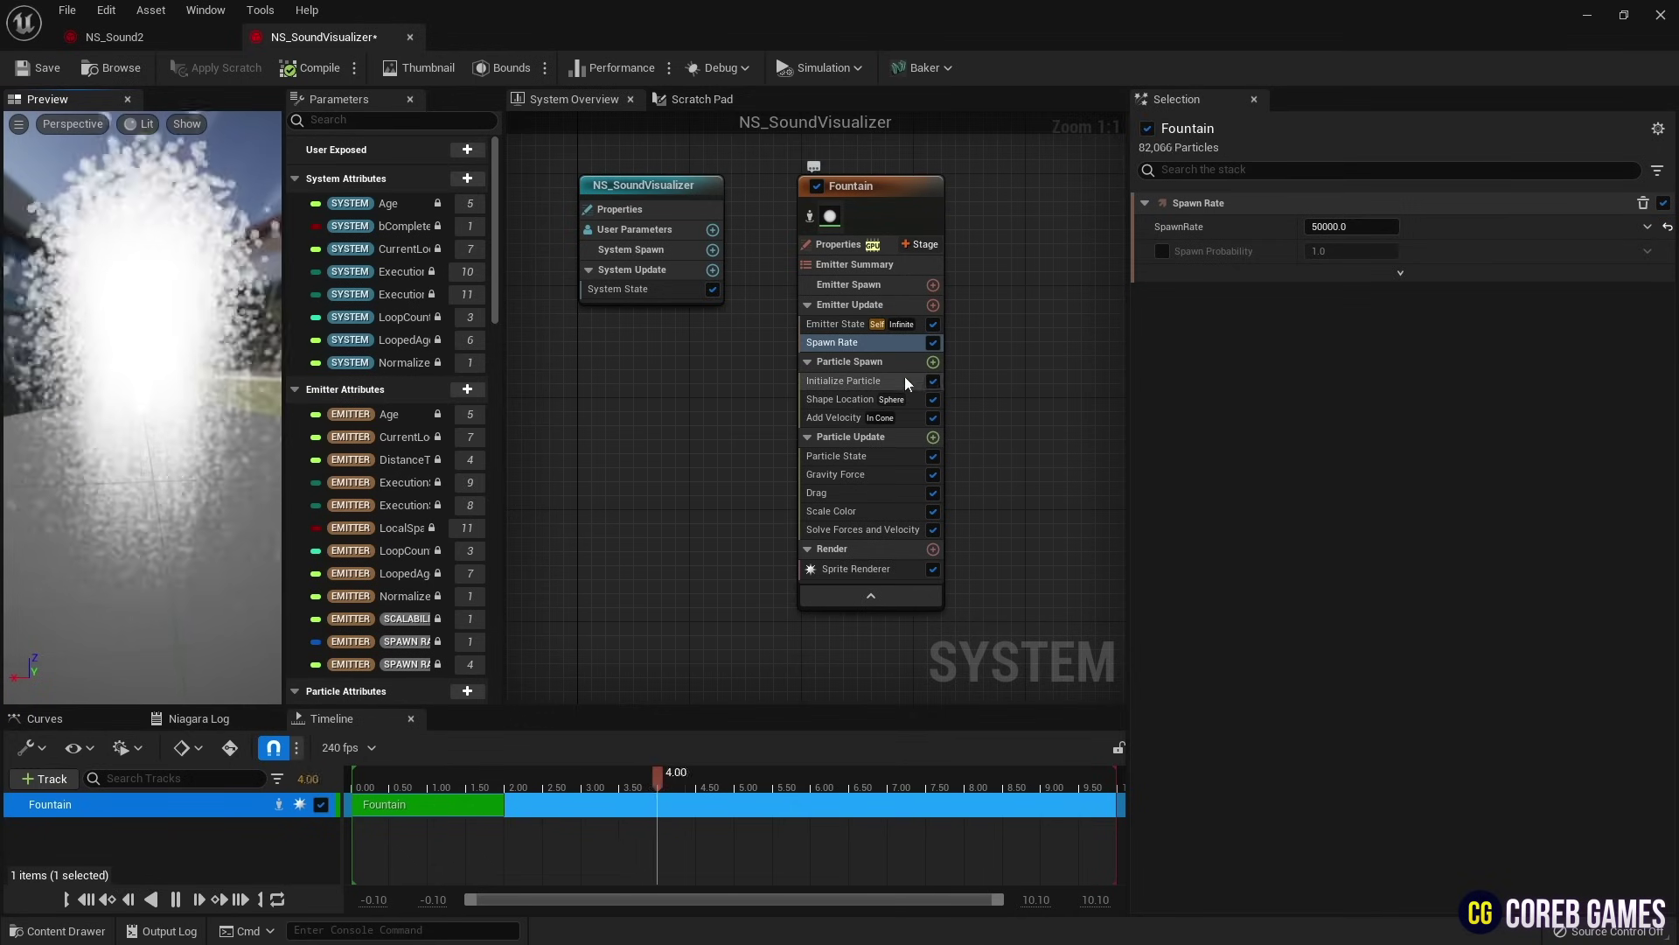
# Step: In Initialize Particle, set the Uniform Sprite Size Min to 1 and Max to 2.5
pyautogui.click(874, 381)
pyautogui.click(1352, 567)
pyautogui.write('1')
pyautogui.press('Tab')
pyautogui.write('2.5')
pyautogui.press('Return')
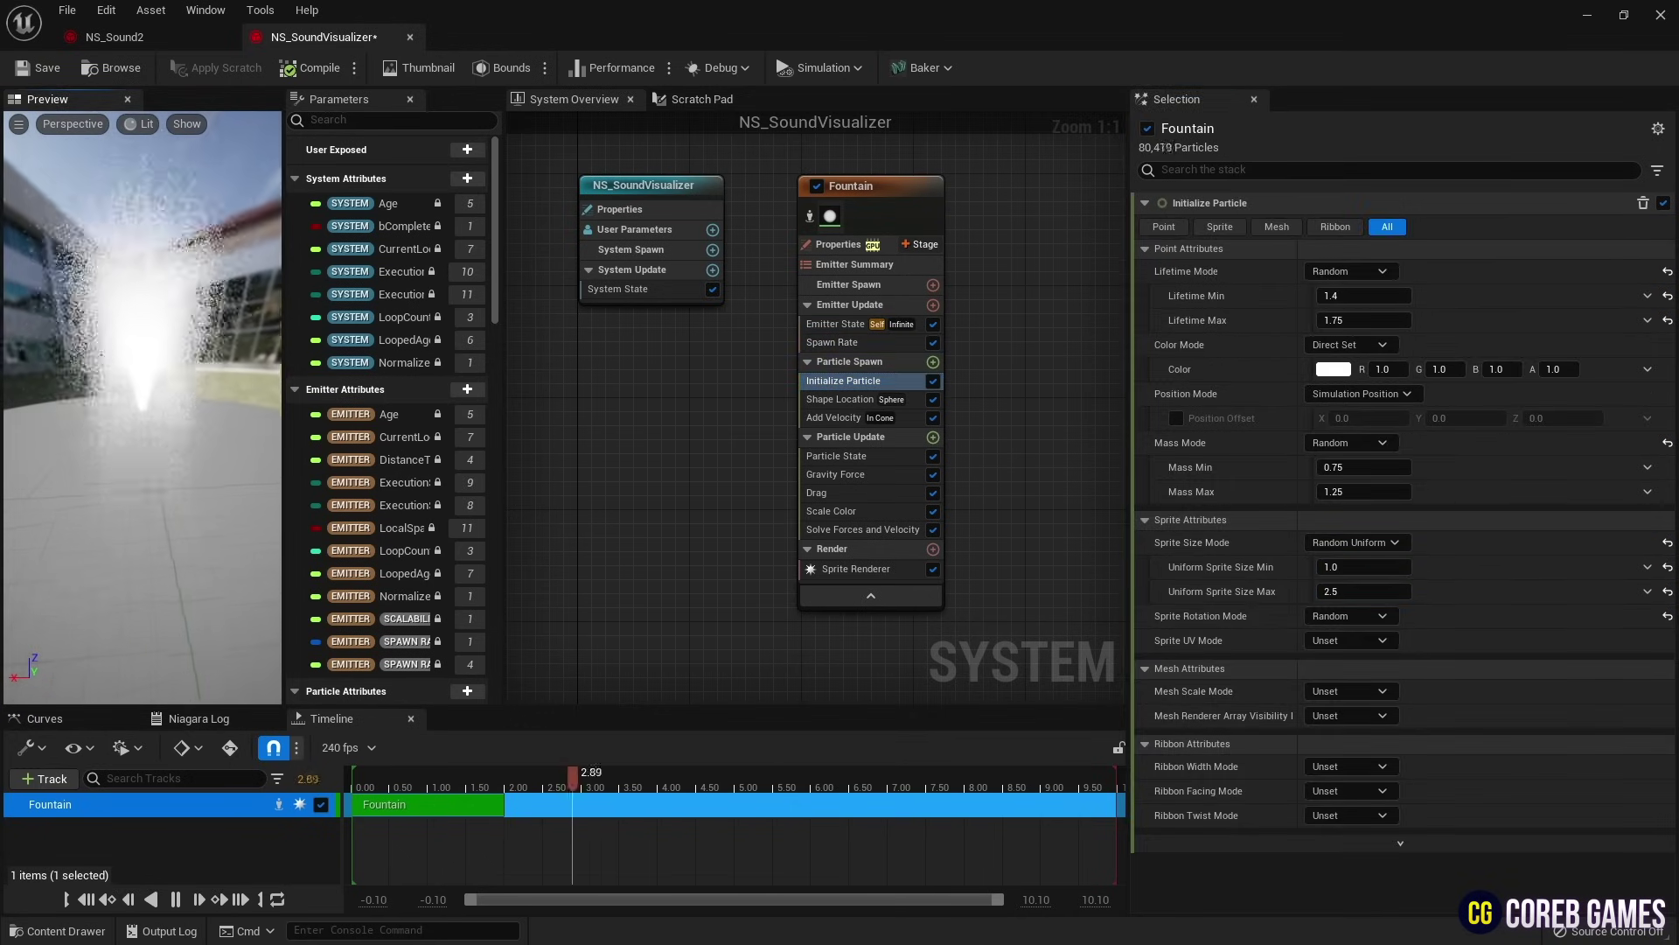
# Step: Change the Shape Location primitive to Torus with a Large Radius of 25 and a Handle Radius of 1
pyautogui.click(857, 400)
pyautogui.click(1349, 271)
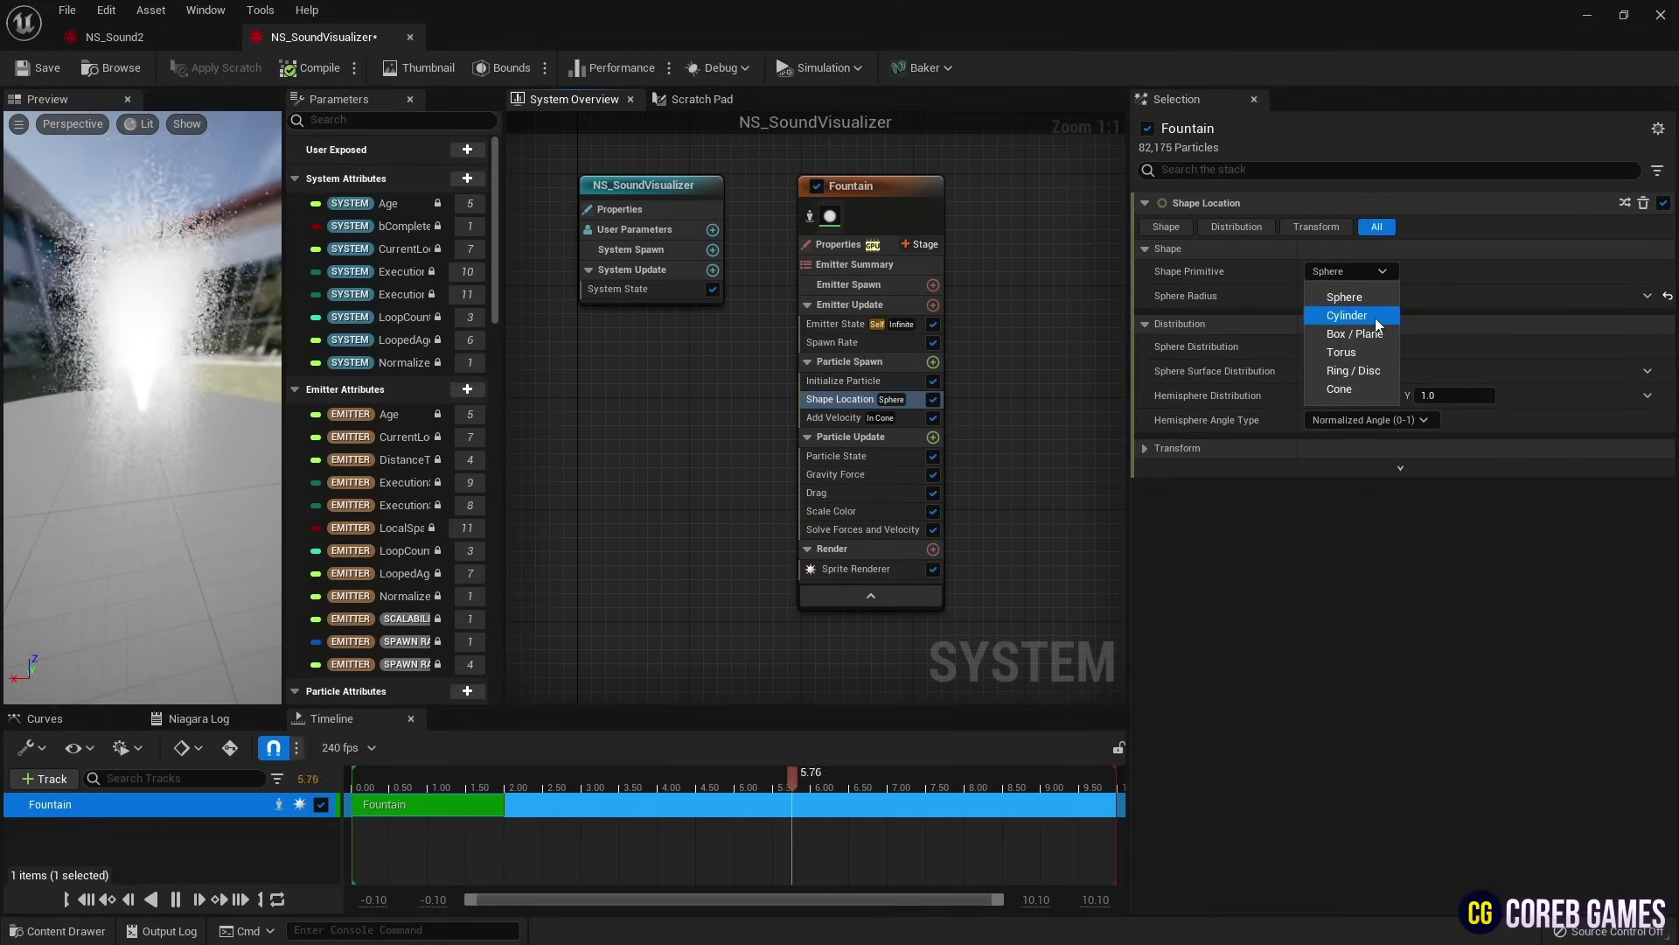
pyautogui.click(1351, 352)
pyautogui.click(1349, 319)
pyautogui.write('25')
pyautogui.press('Tab')
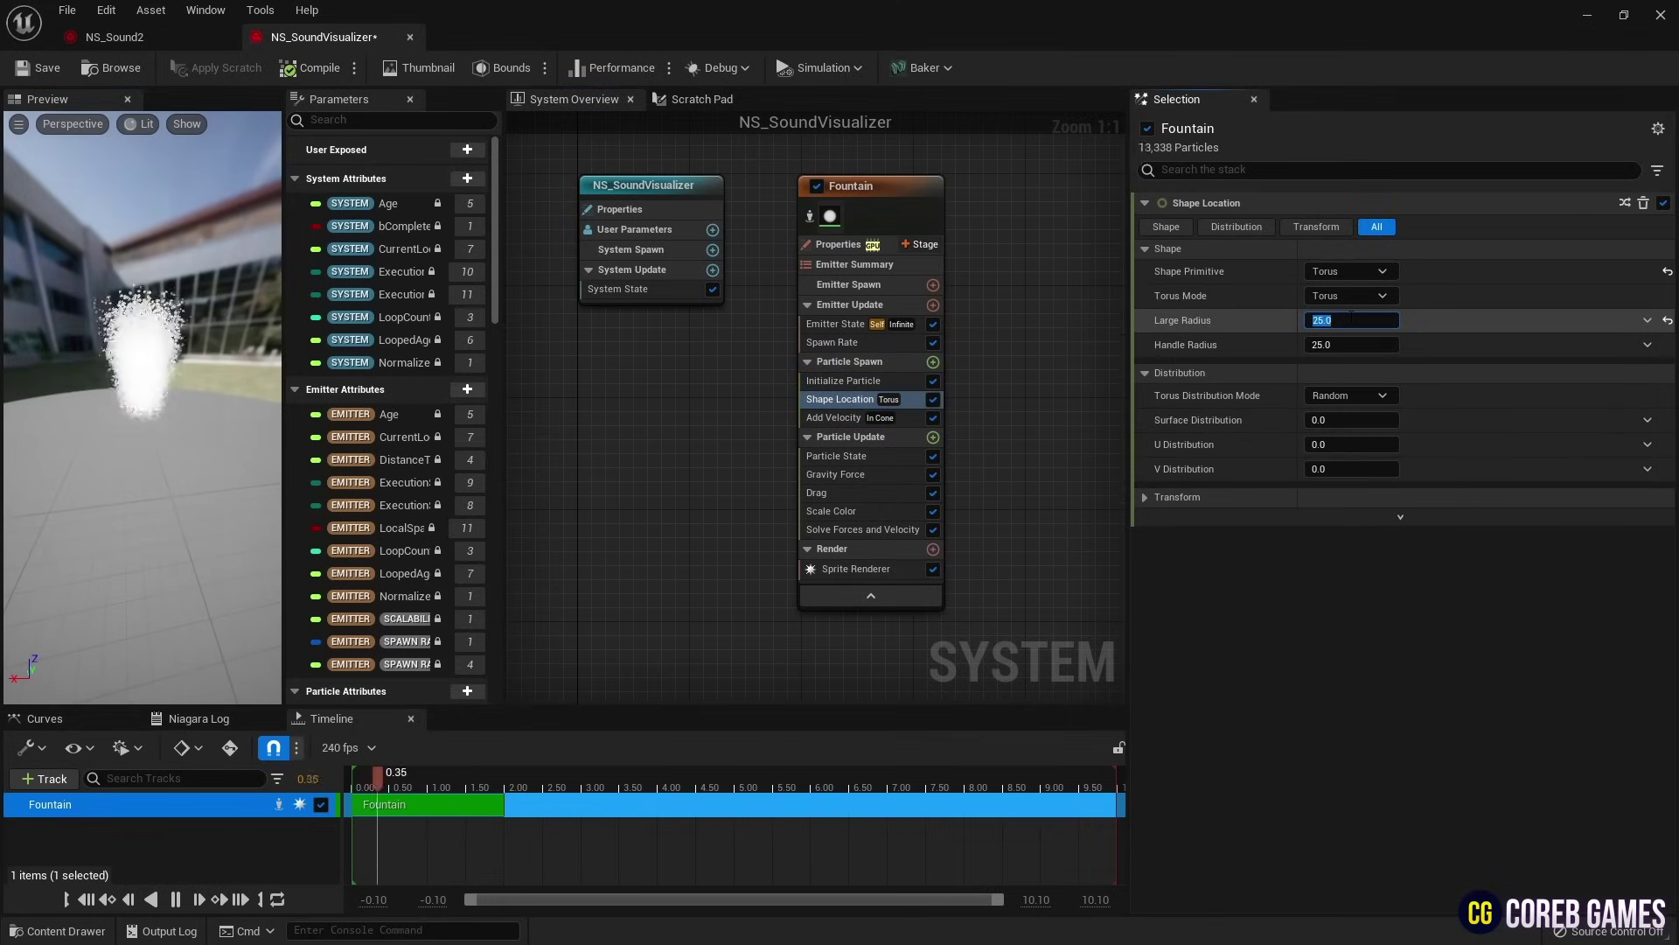
pyautogui.write('1')
pyautogui.press('Return')
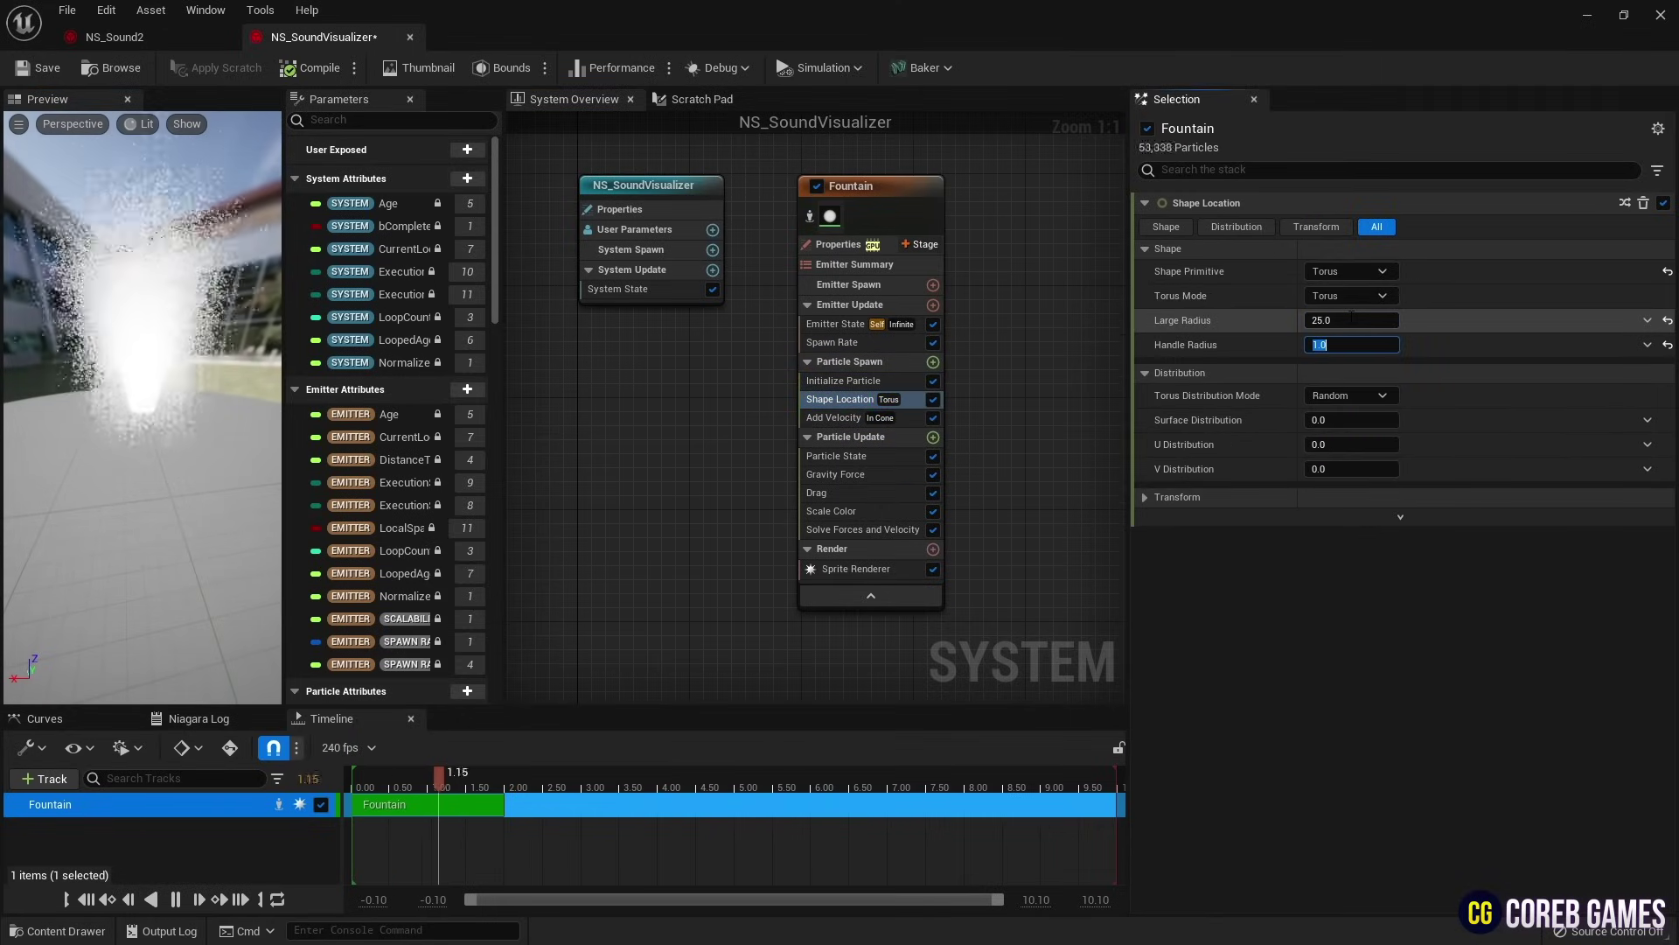
# Step: Set the Torus Distribution Mode of Shape Location to Direct
pyautogui.click(1350, 396)
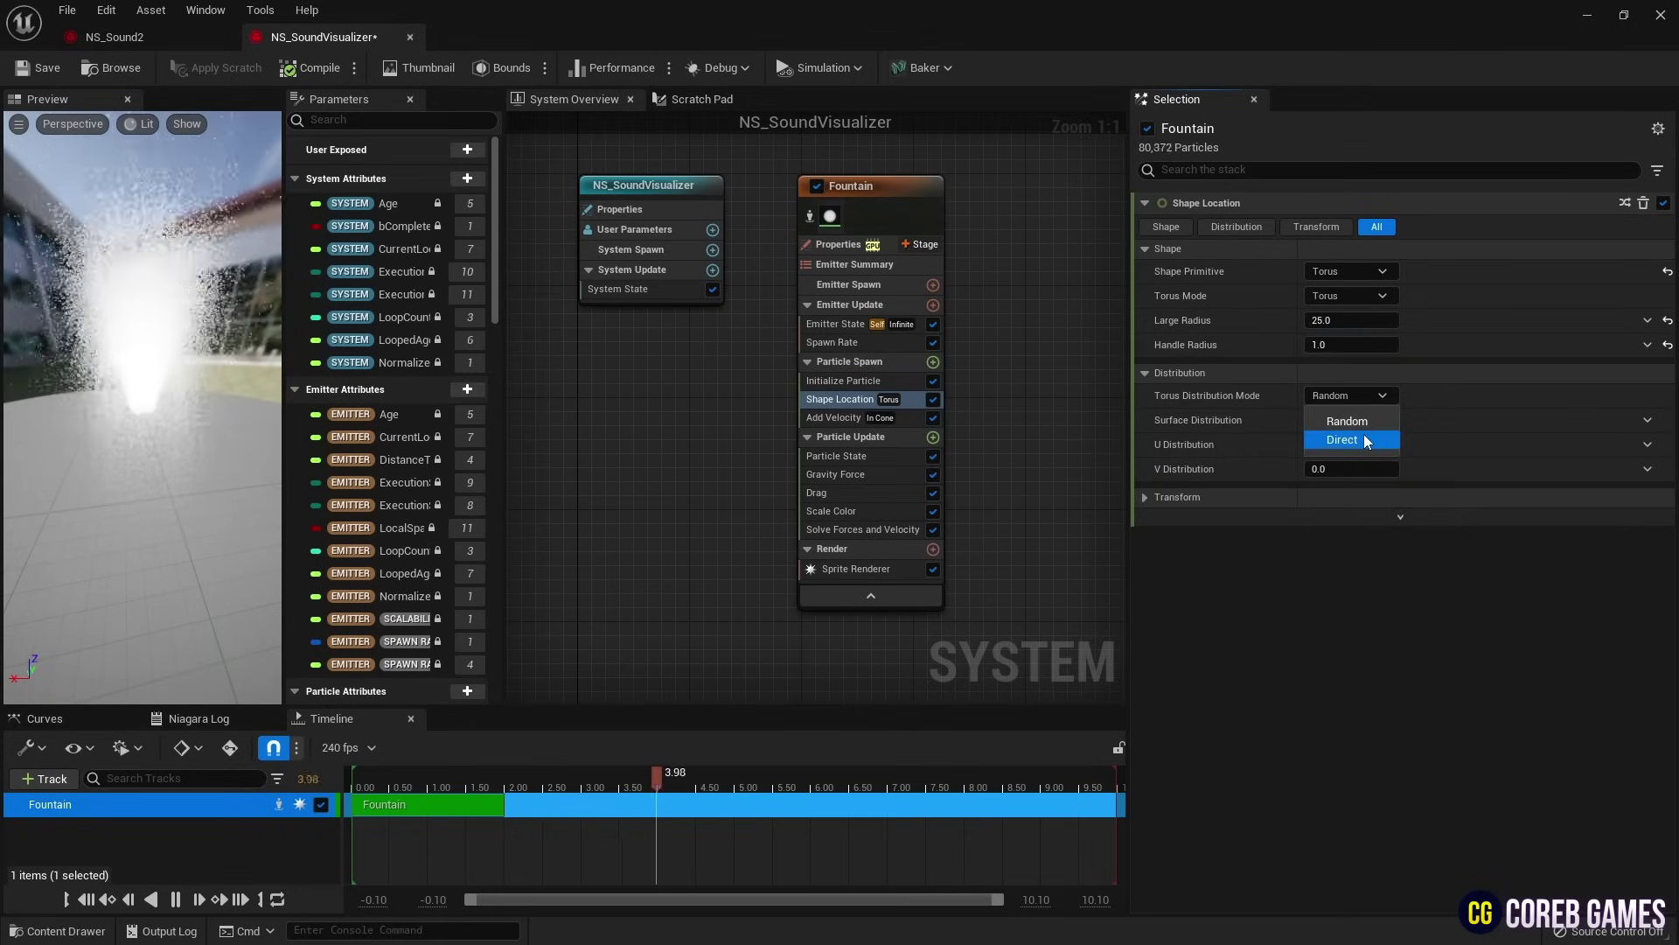
pyautogui.click(1343, 438)
pyautogui.moveTo(88, 420); pyautogui.dragTo(219, 420)
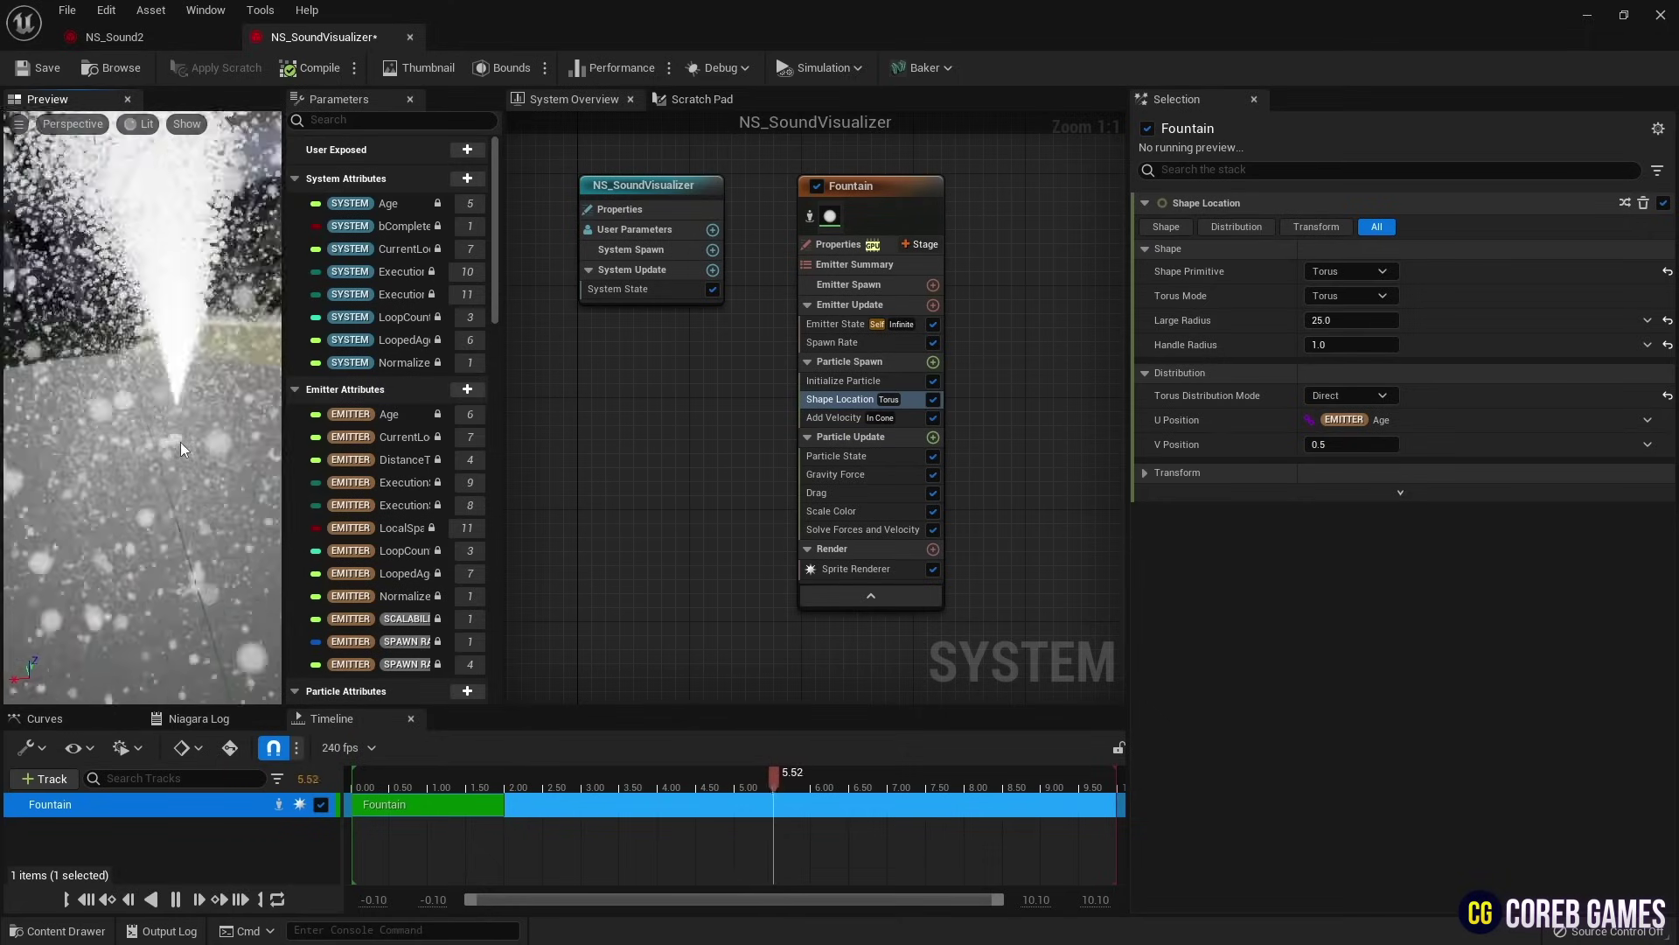
# Step: Set the Add Velocity module to From Point with a velocity speed minimum of 5 and maximum of 10
pyautogui.click(835, 417)
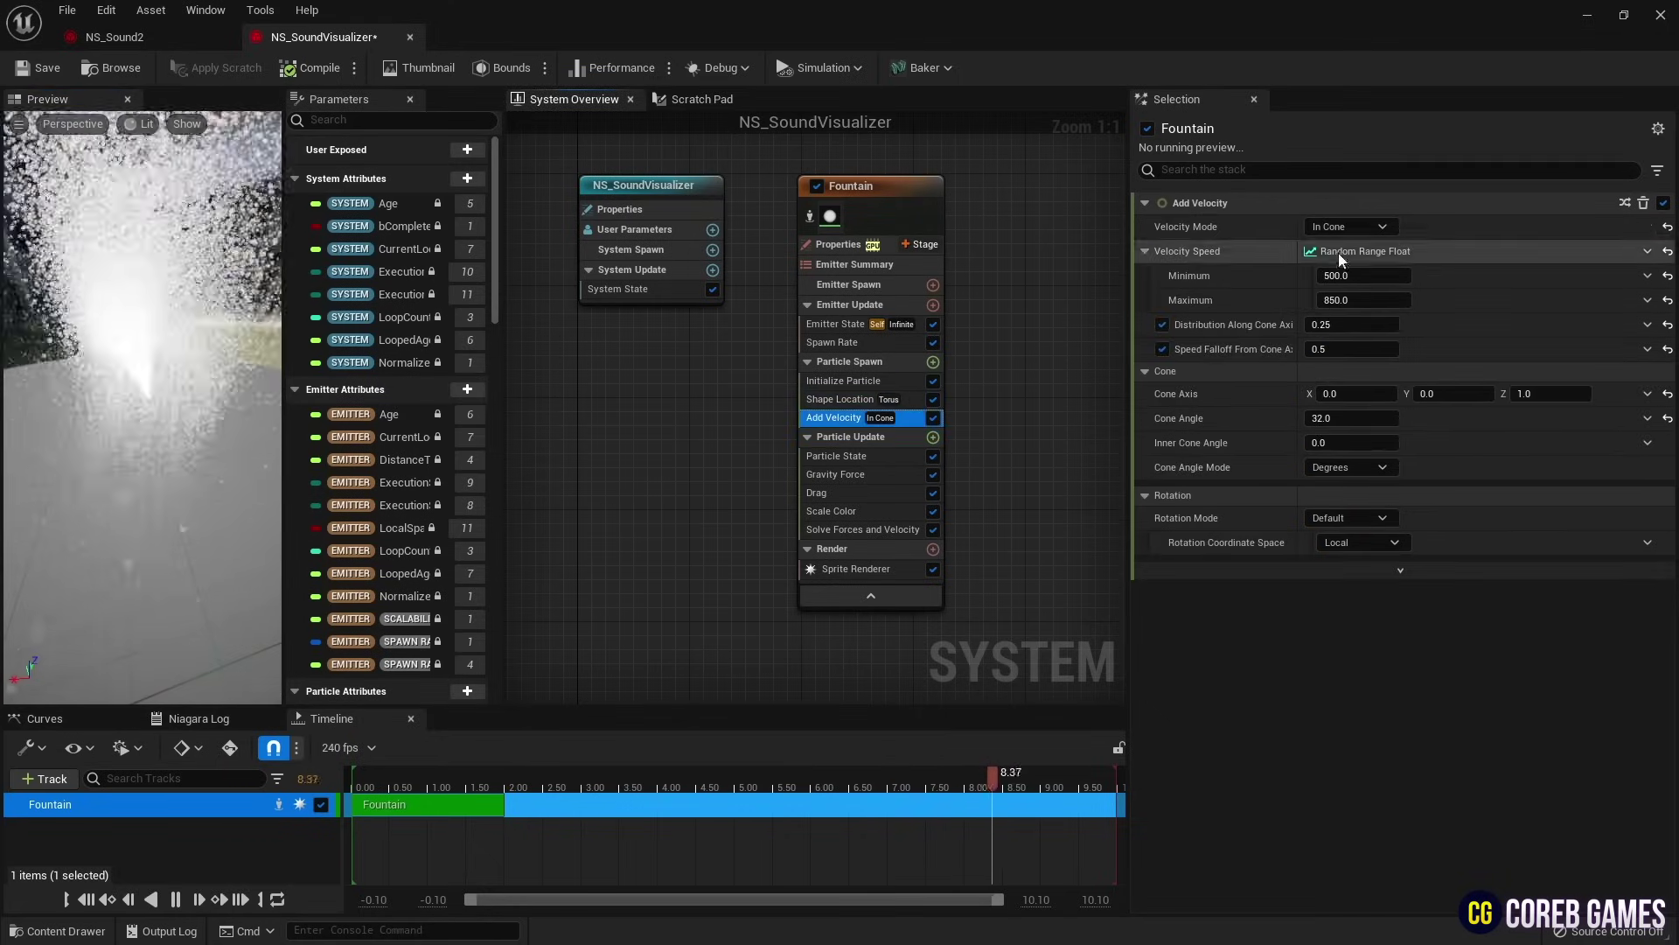
pyautogui.click(1361, 229)
pyautogui.click(1354, 270)
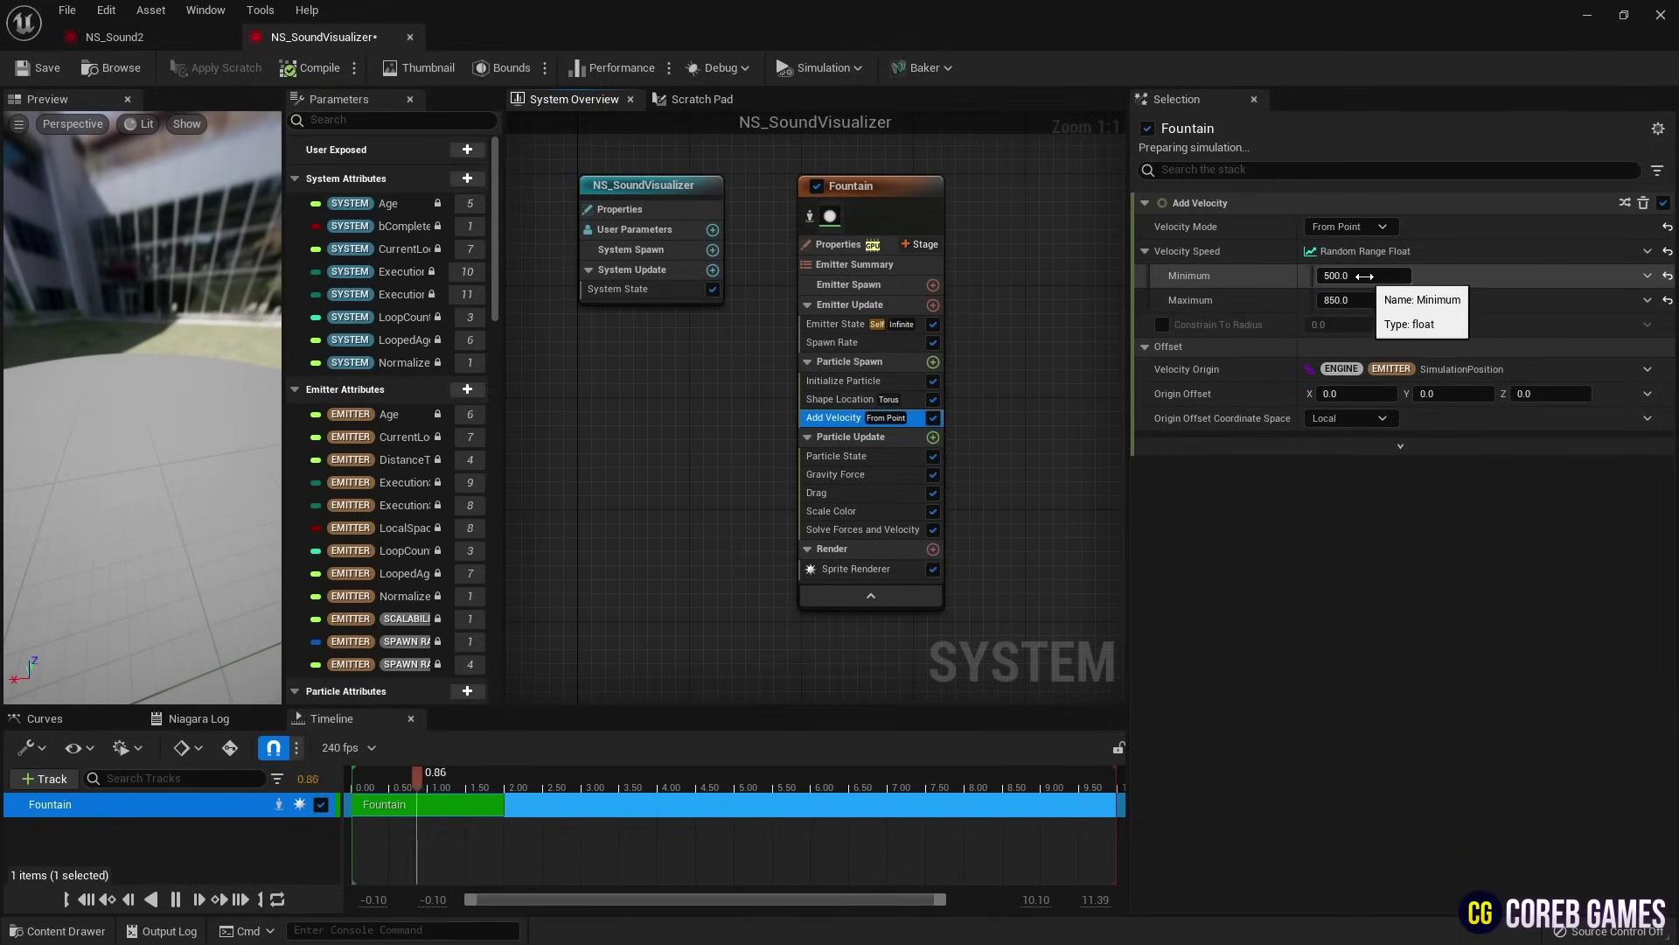
pyautogui.click(1367, 275)
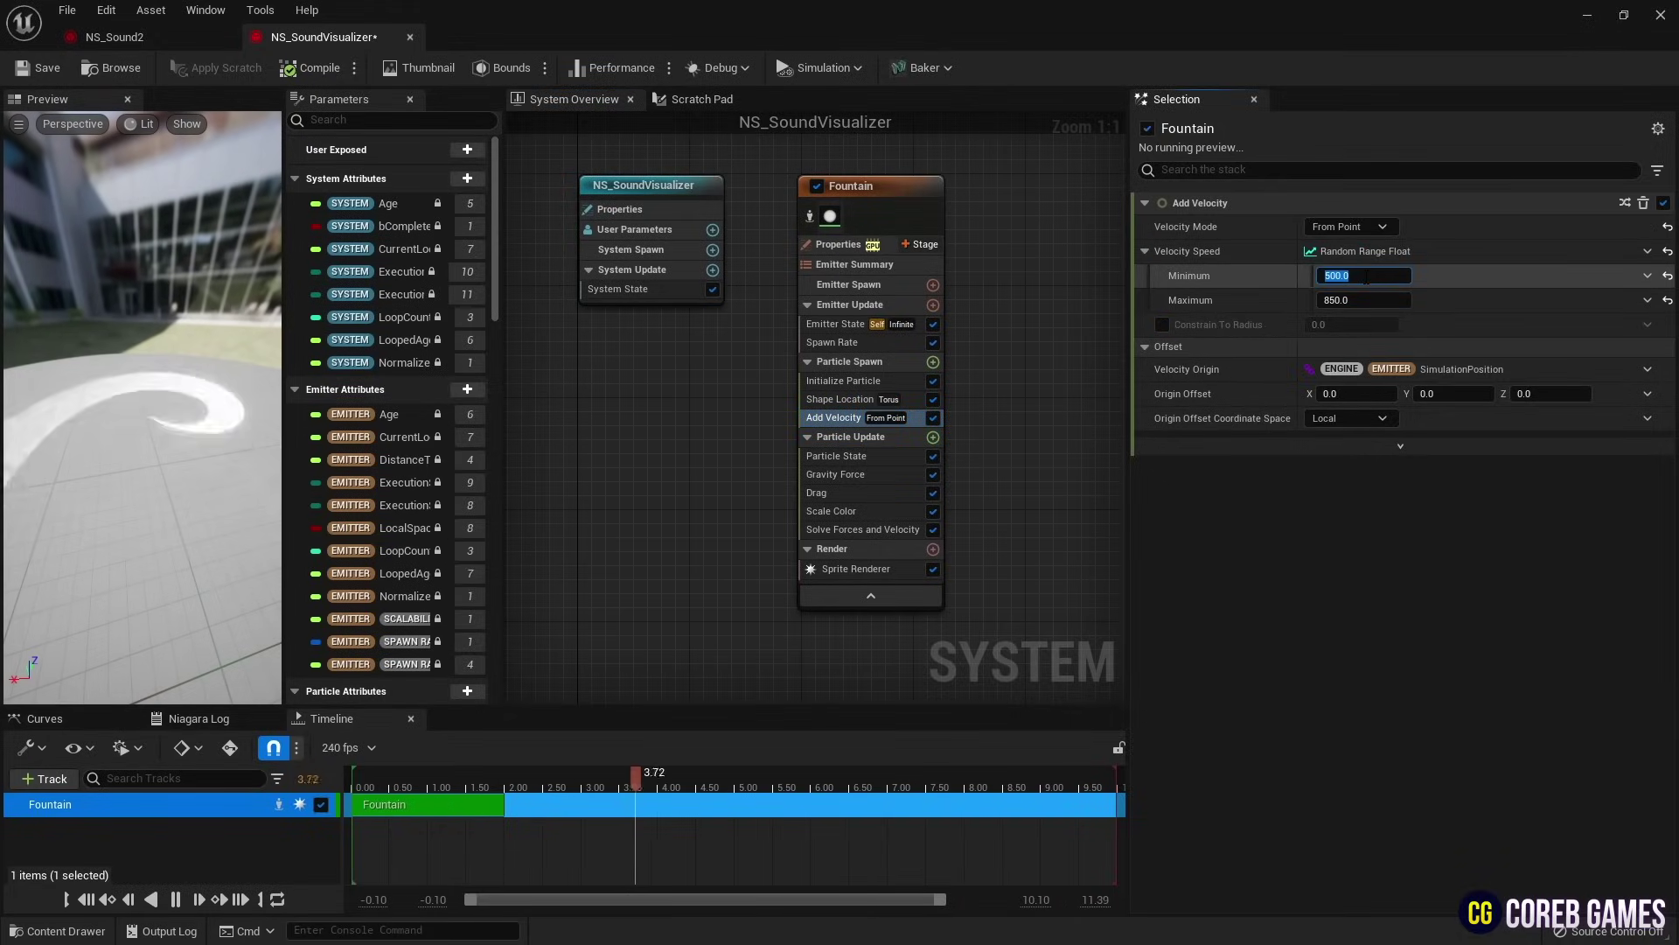
pyautogui.write('5')
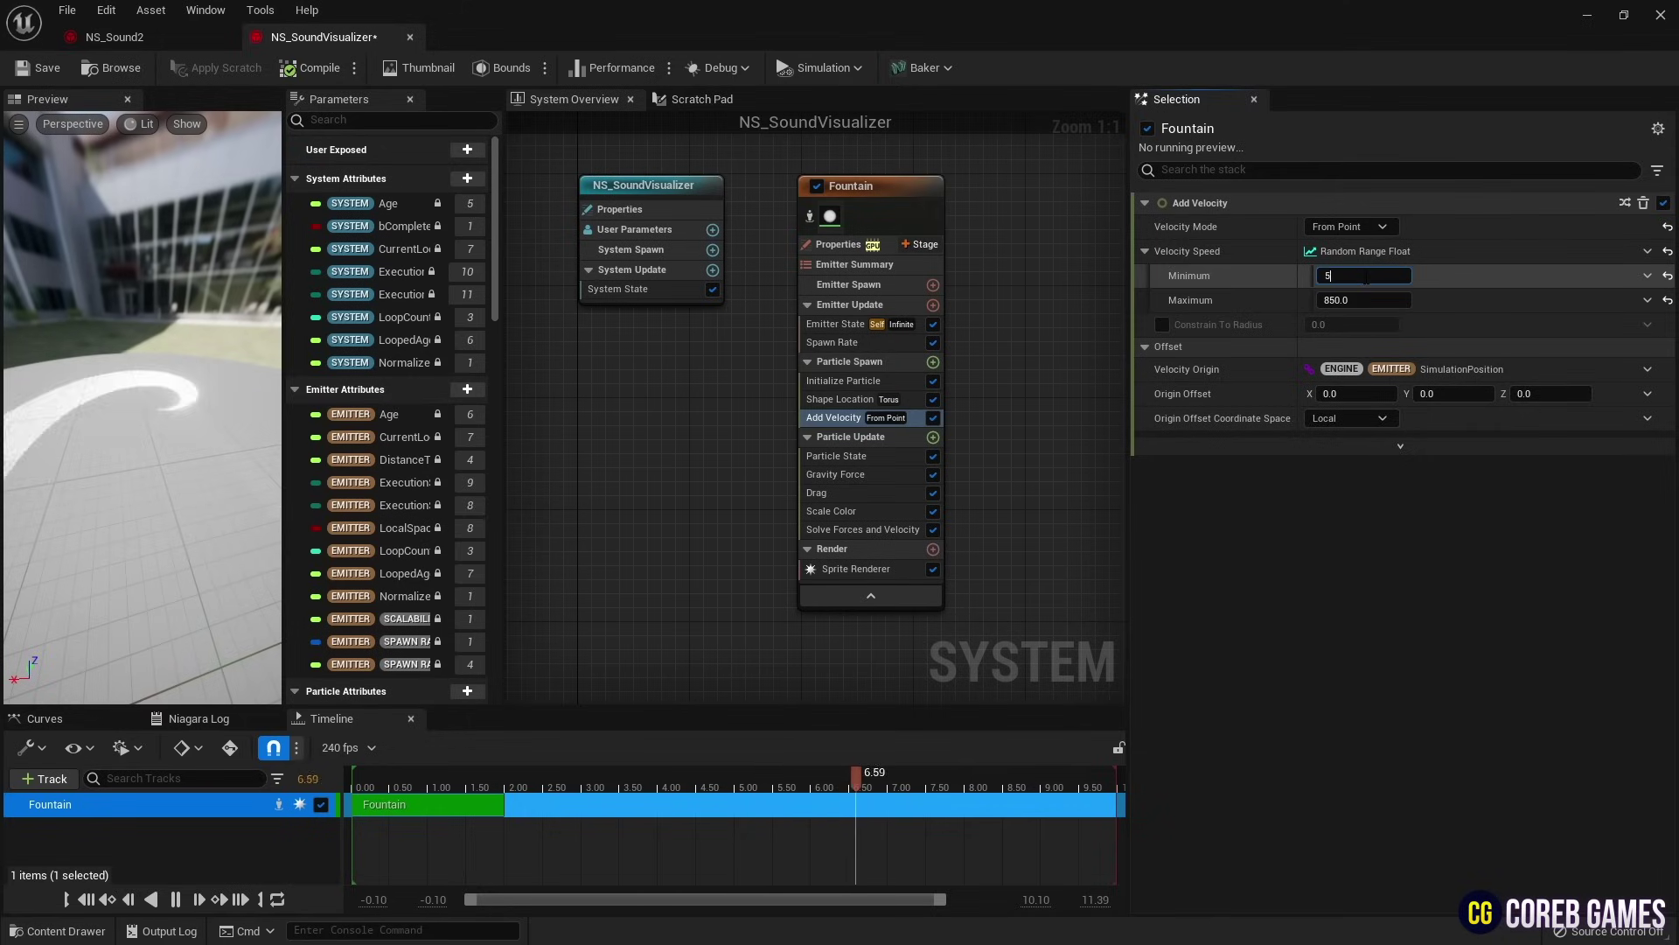
pyautogui.press('Tab')
pyautogui.write('10')
pyautogui.press('Return')
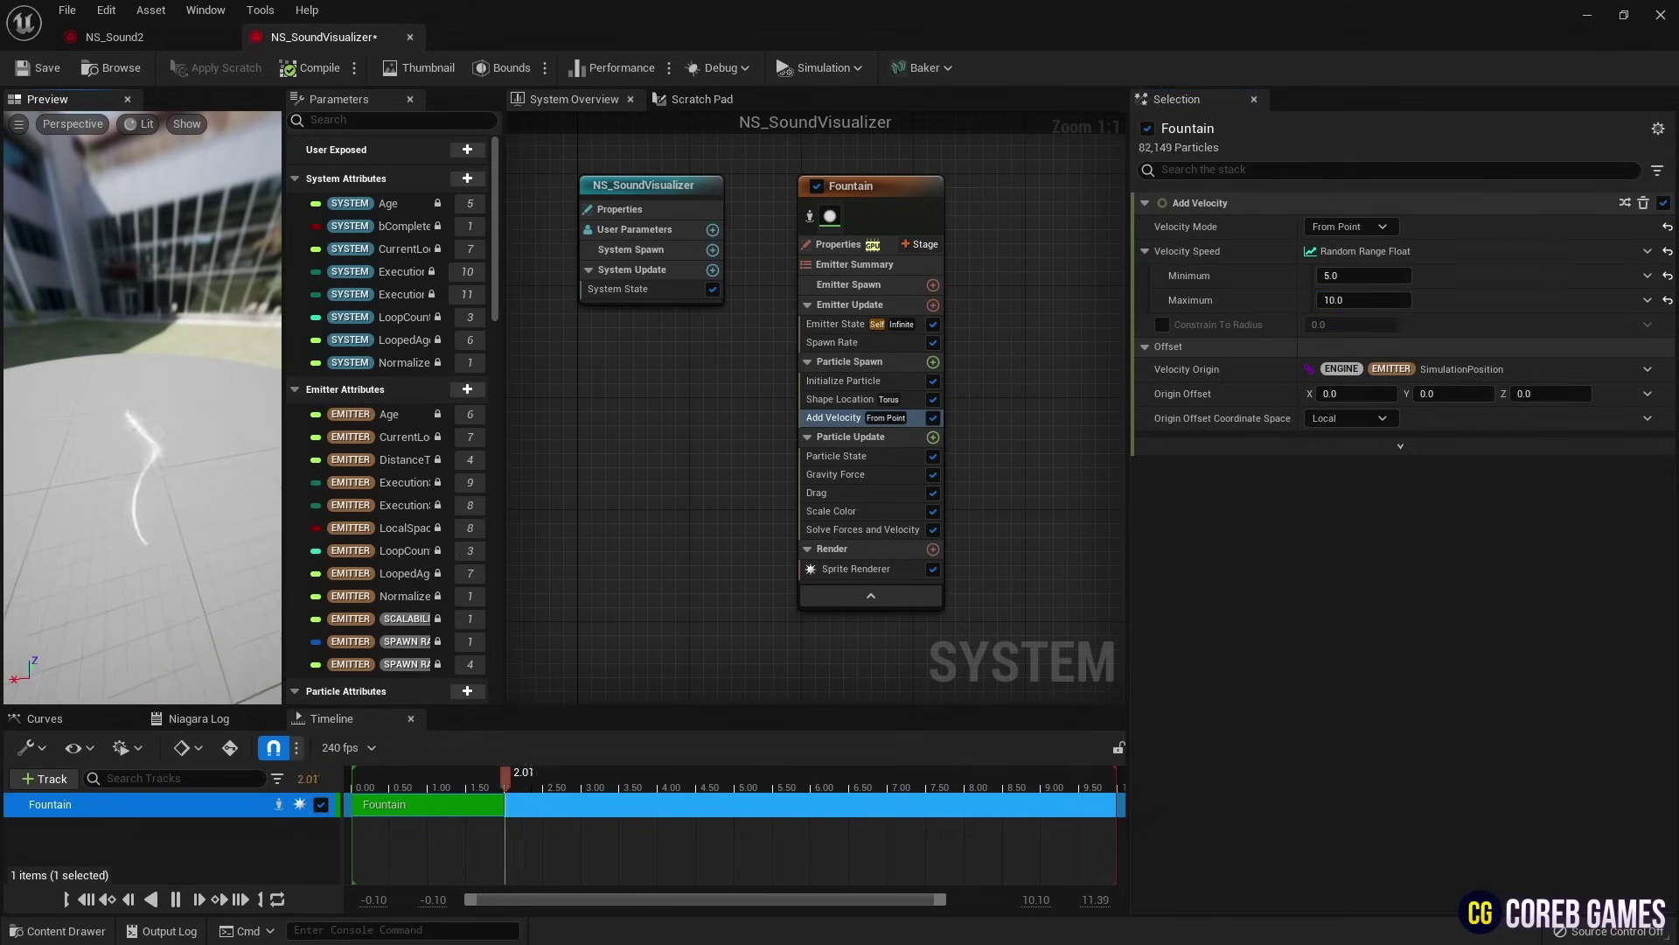
pyautogui.moveTo(172, 485); pyautogui.dragTo(172, 437)
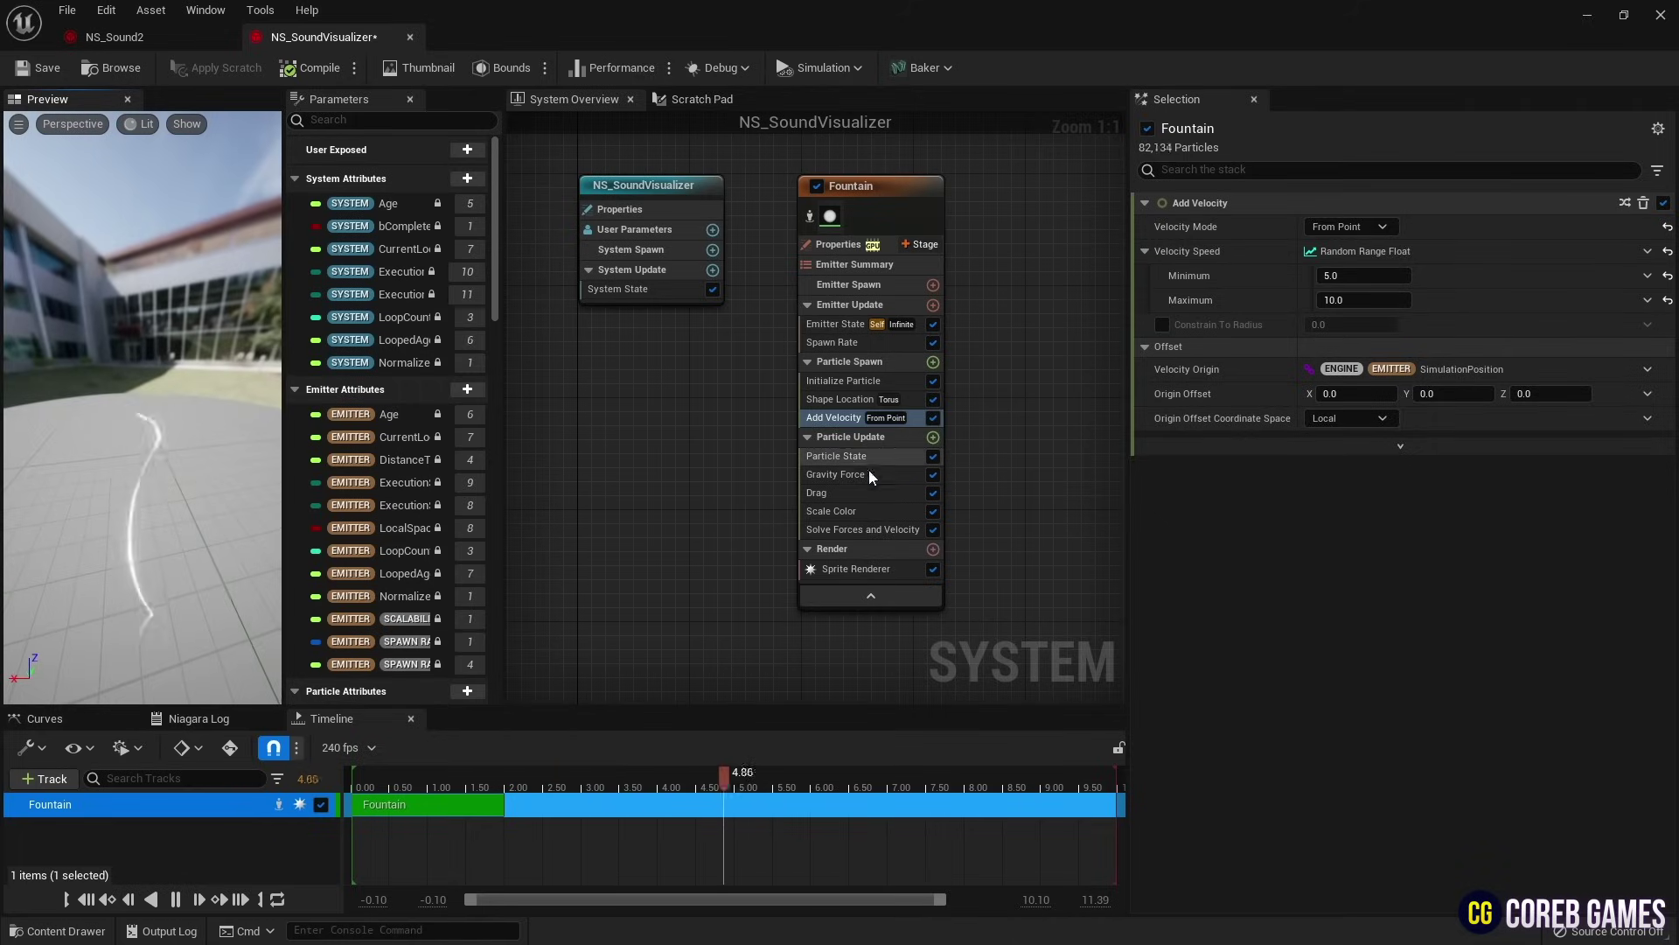
# Step: Delete the Gravity Force module from Particle Update
pyautogui.click(840, 474)
pyautogui.press('Delete')
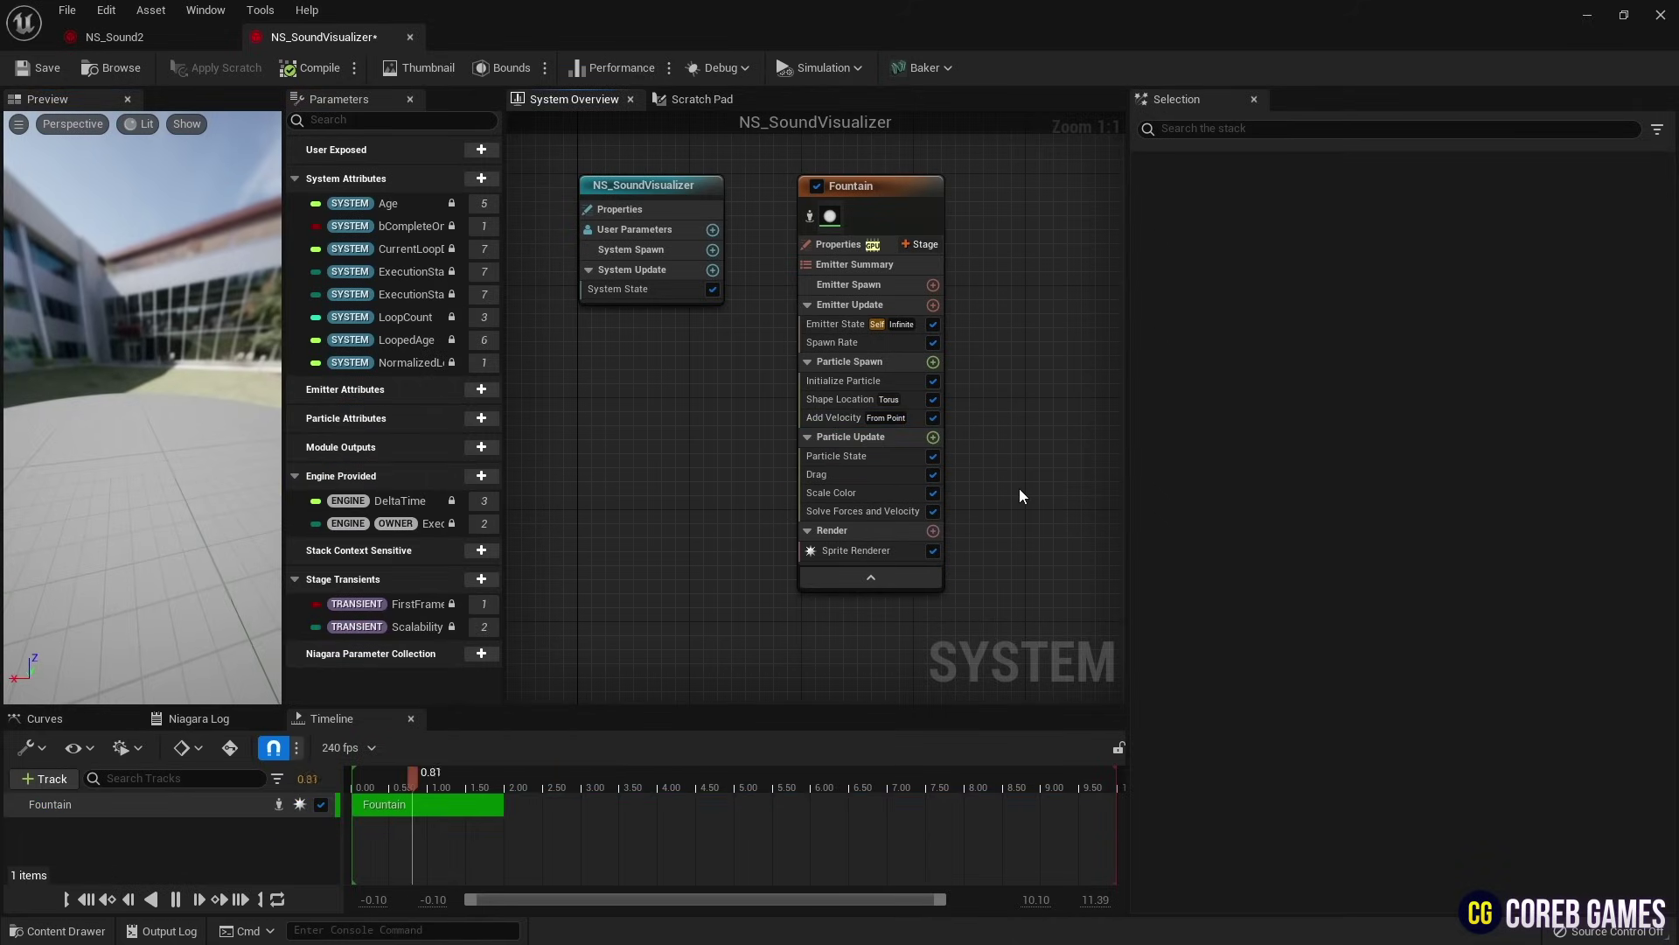
pyautogui.moveTo(133, 440); pyautogui.dragTo(205, 437)
# Step: Set the Drag module's Drag value to 5
pyautogui.click(831, 475)
pyautogui.click(1348, 227)
pyautogui.write('5')
pyautogui.press('Return')
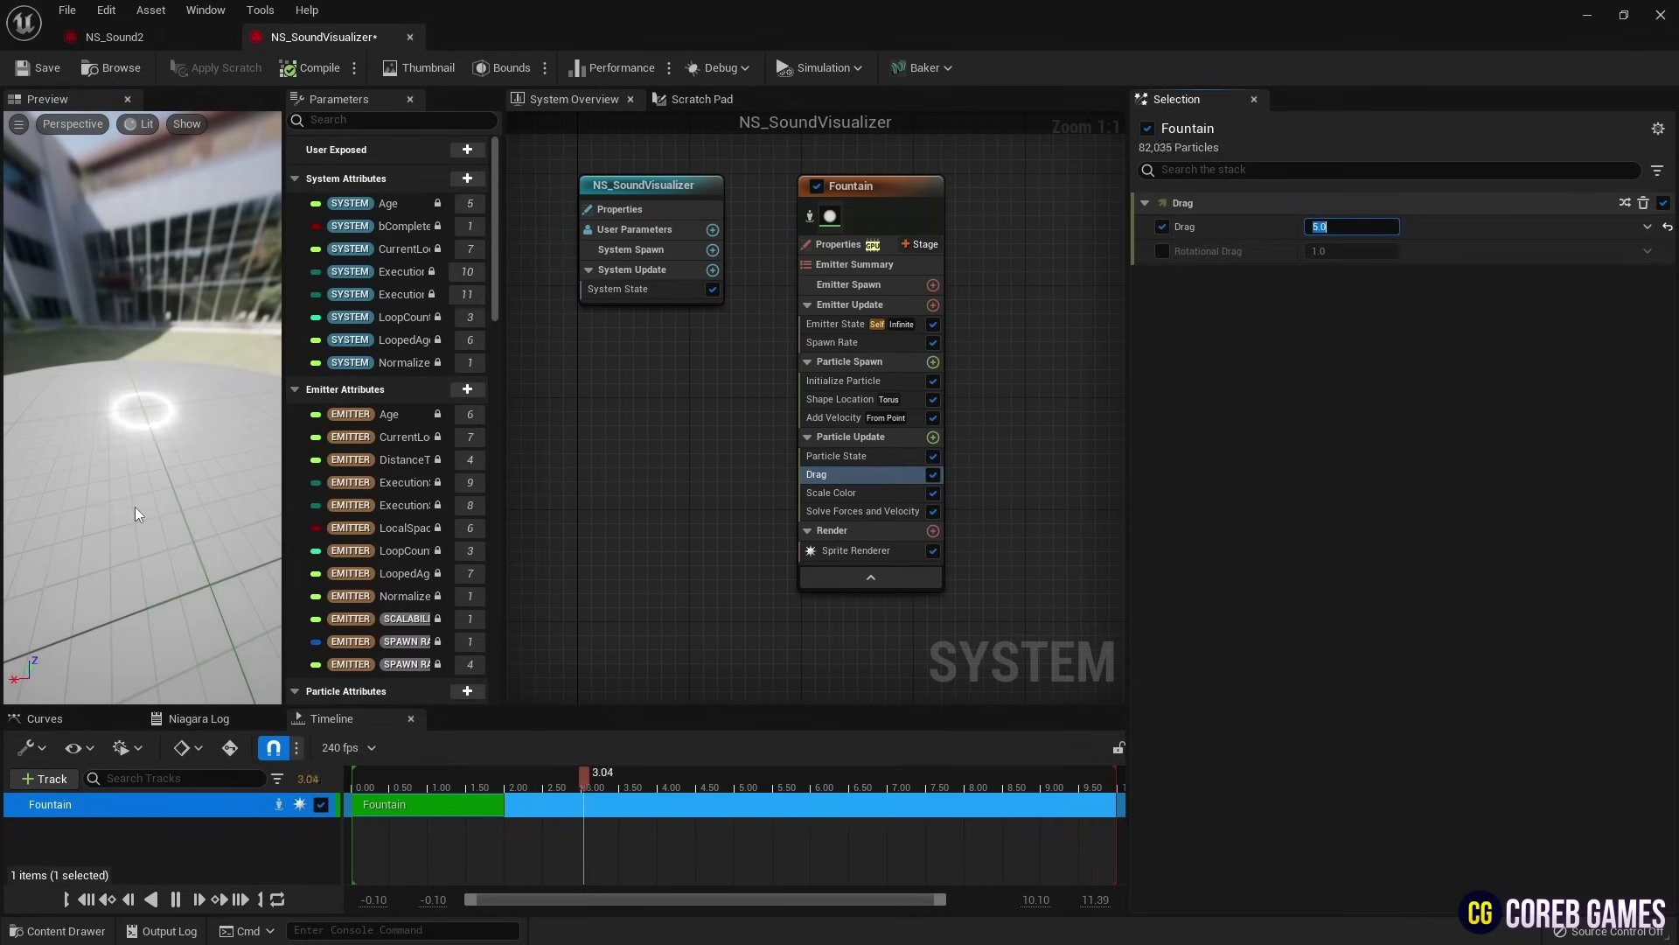
pyautogui.moveTo(135, 513); pyautogui.dragTo(166, 507)
# Step: Add a new Scratch Pad module to Particle Update and name it Sound
pyautogui.click(934, 438)
pyautogui.write('s')
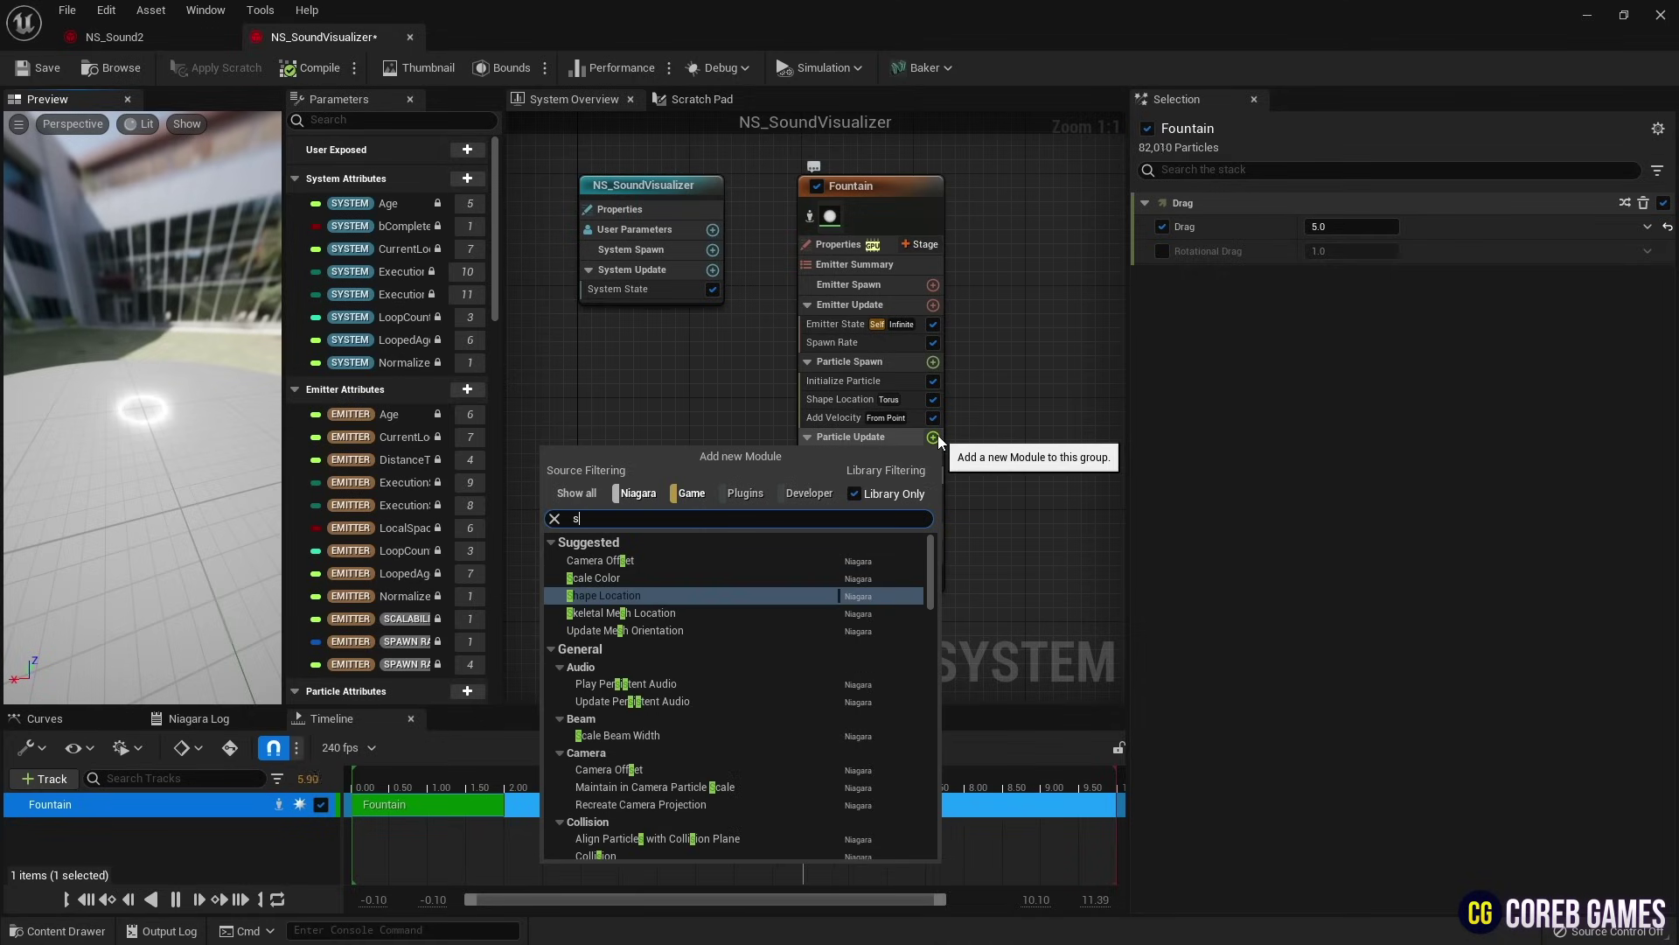
pyautogui.write('cr')
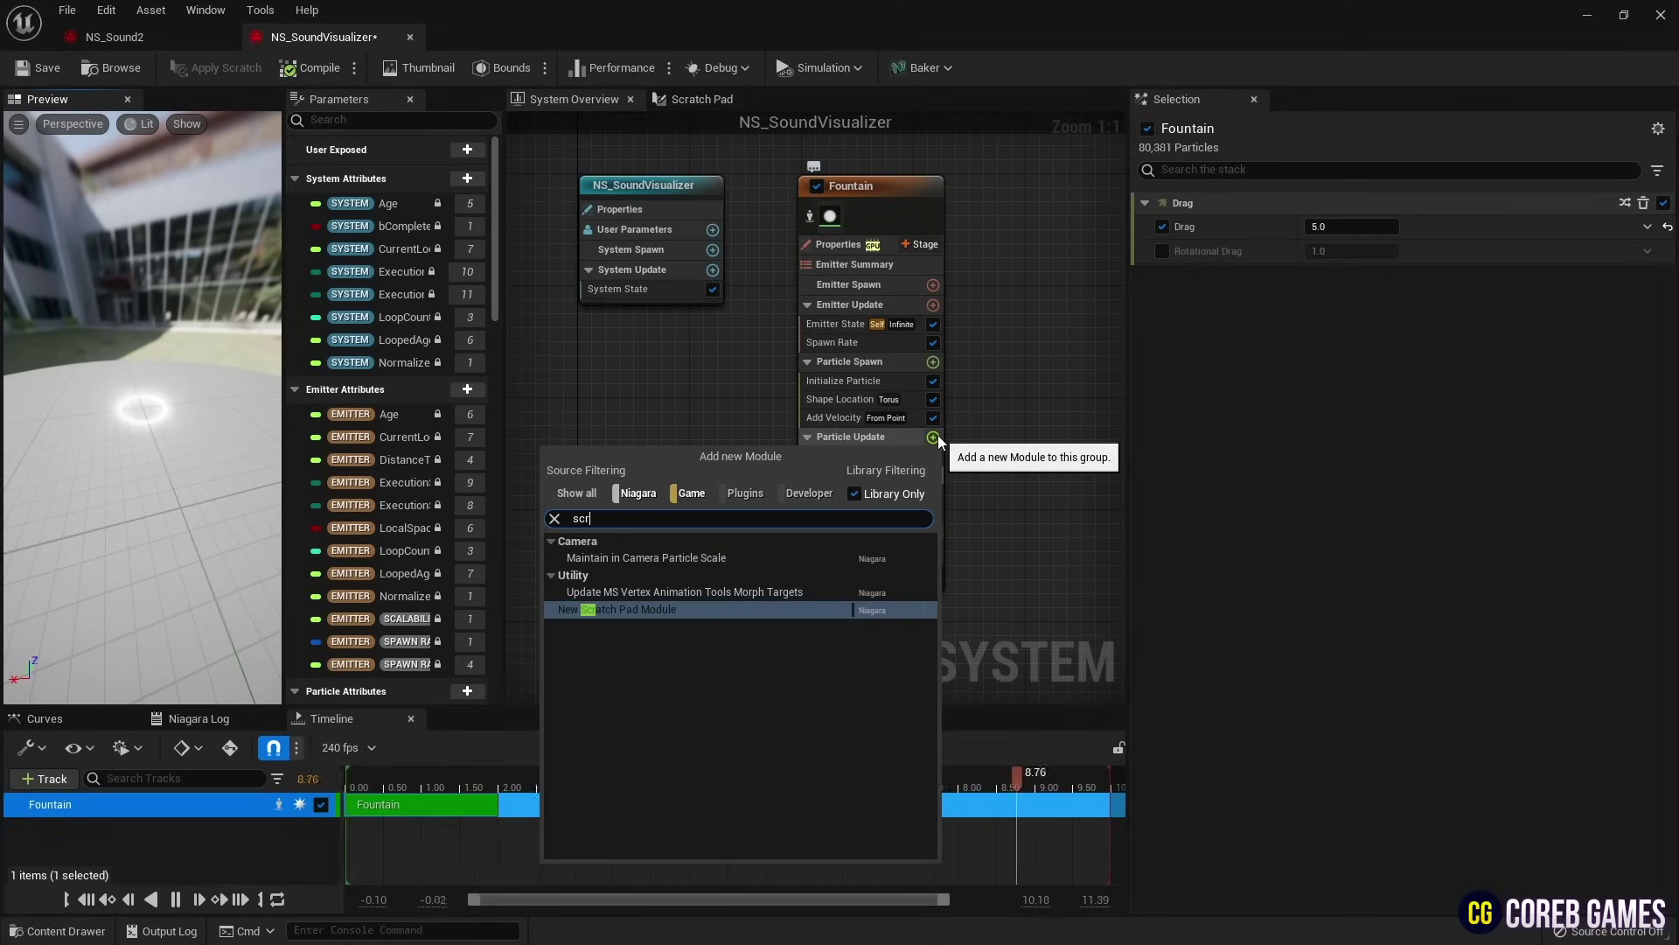
pyautogui.click(686, 610)
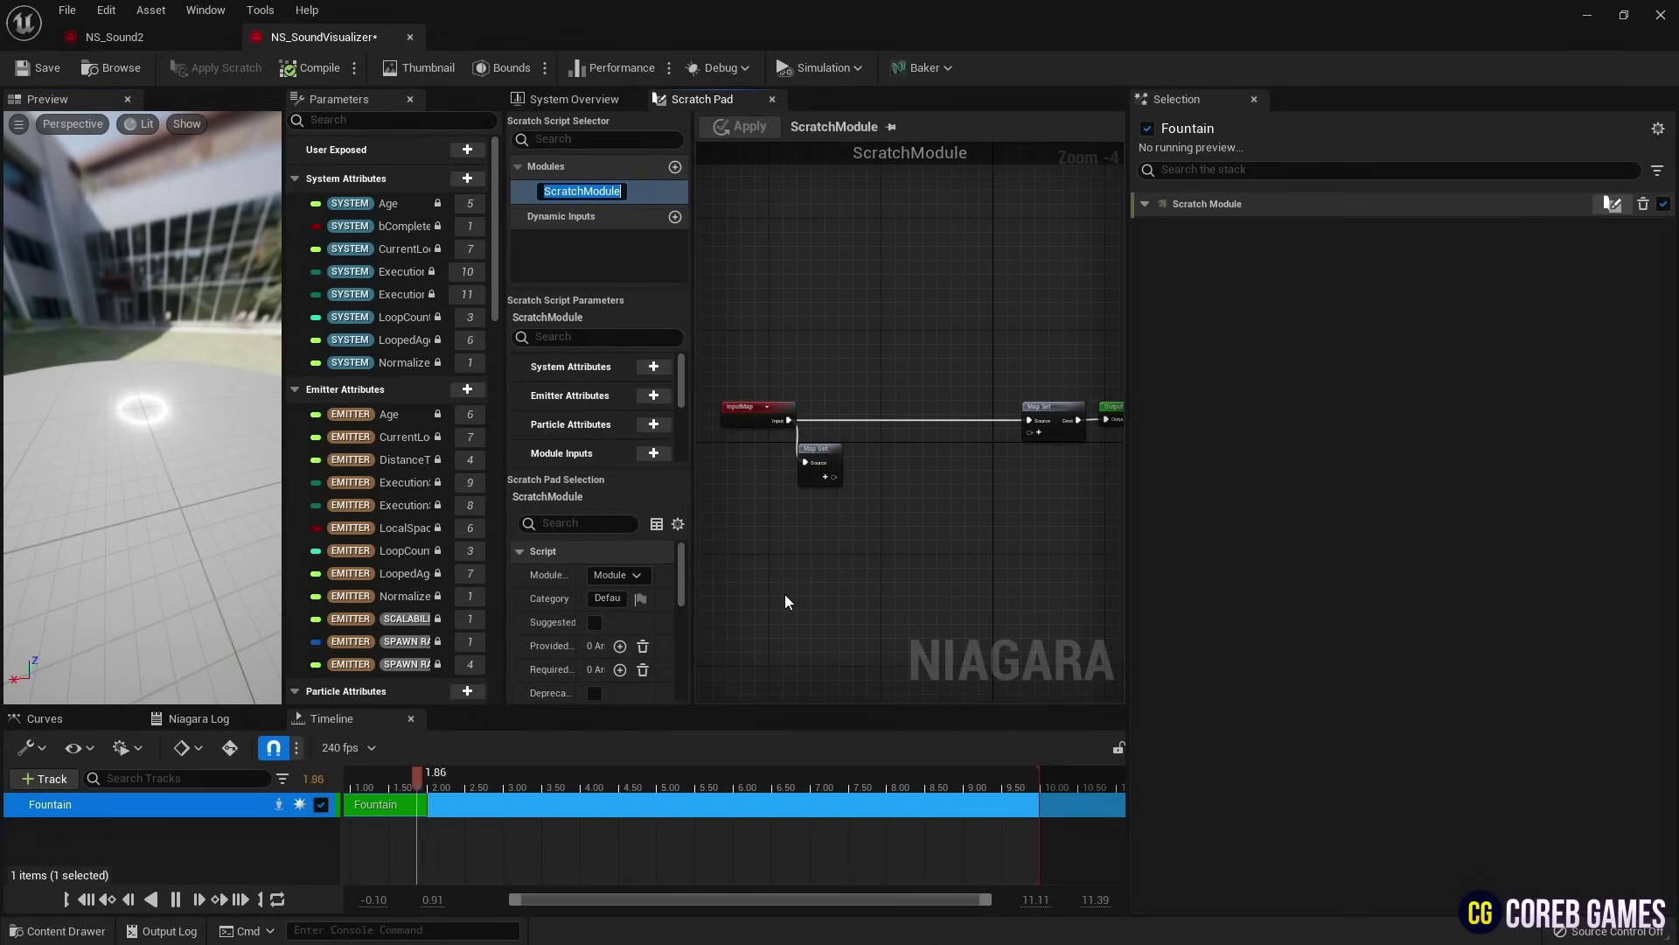
pyautogui.write('Sound')
pyautogui.press('Return')
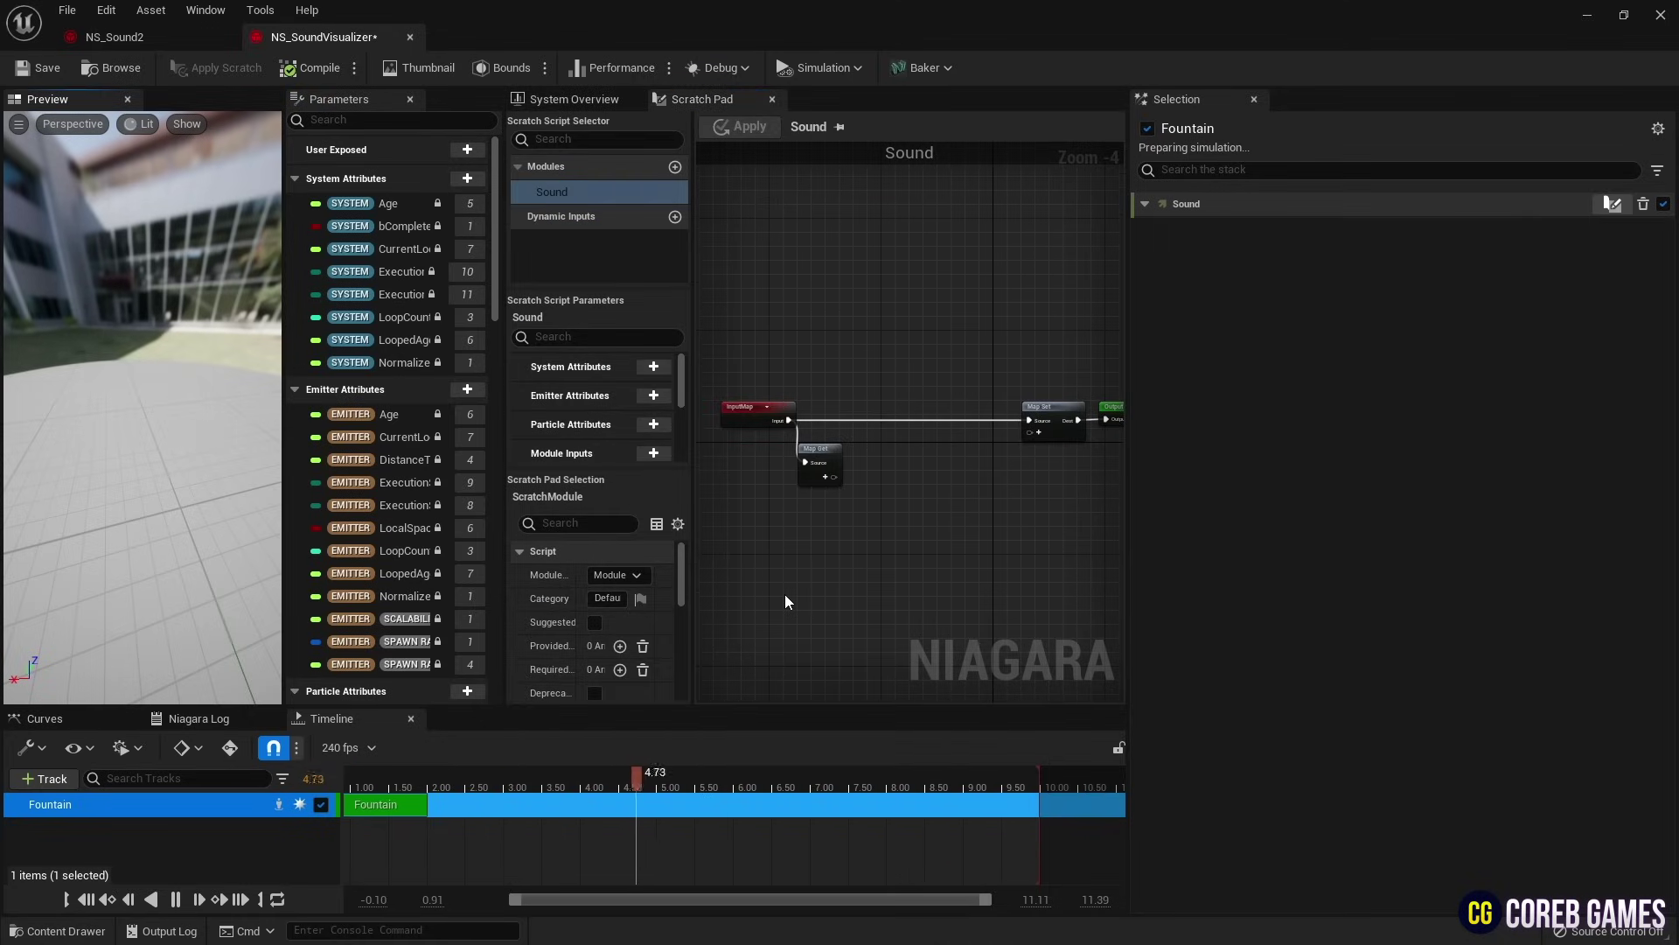
# Step: Add an Audio Spectrum data interface input to the Map Get node of the Sound module
pyautogui.scroll(1, 835, 498)
pyautogui.moveTo(835, 499); pyautogui.dragTo(789, 485, button='right')
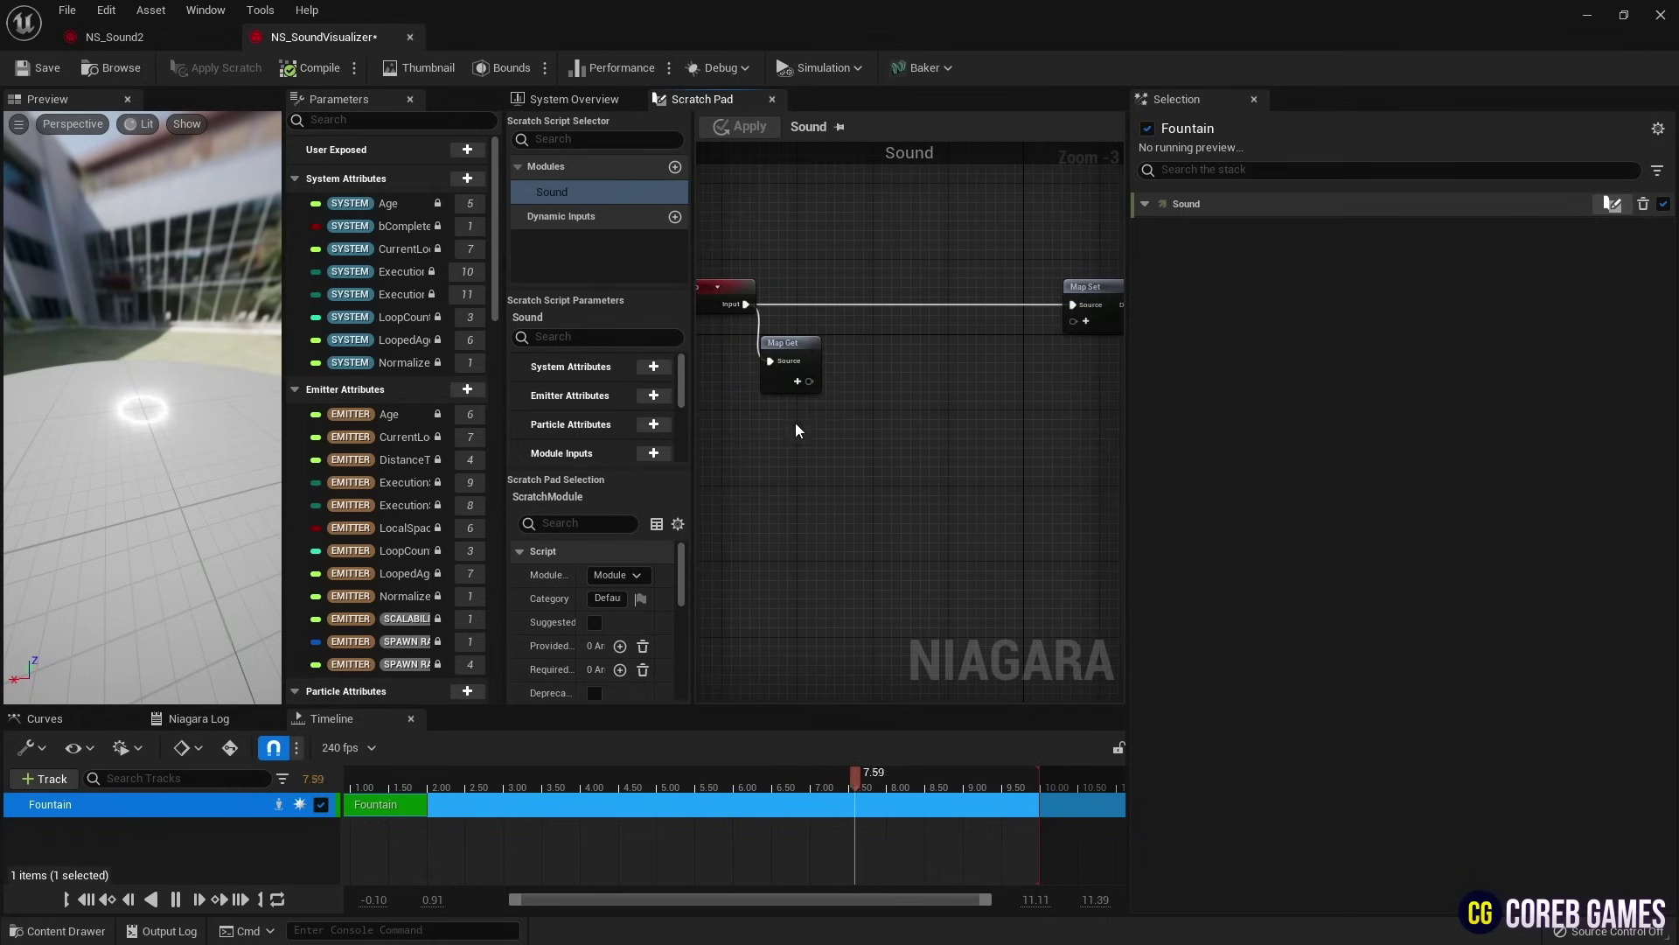
pyautogui.click(798, 382)
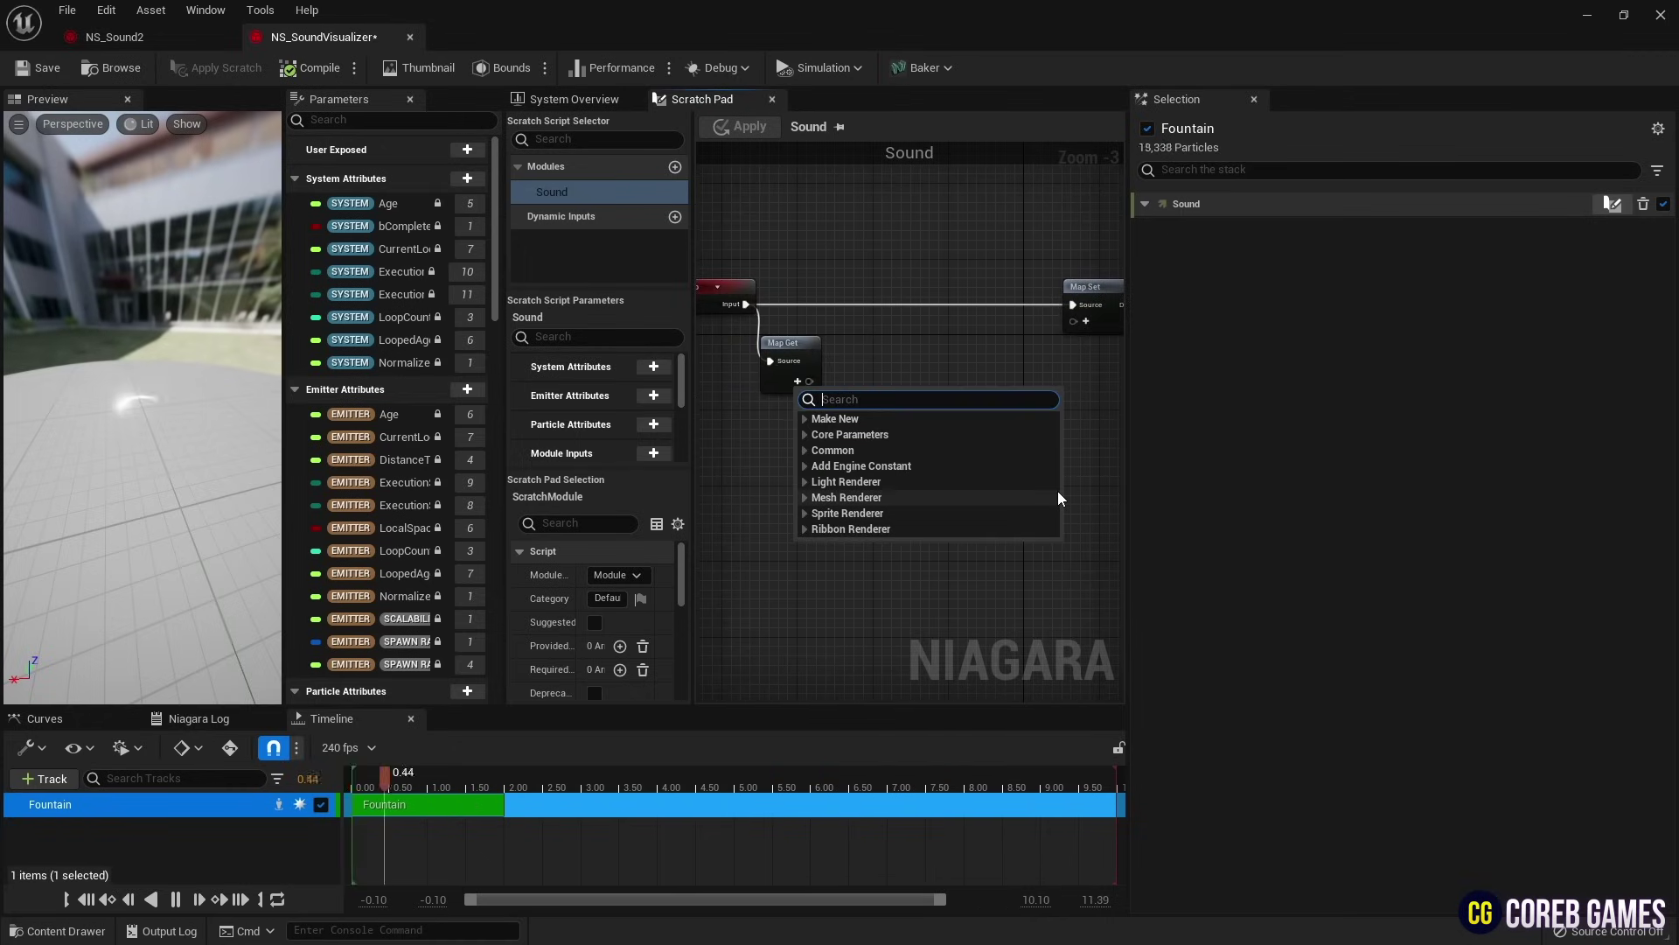
pyautogui.write('audi')
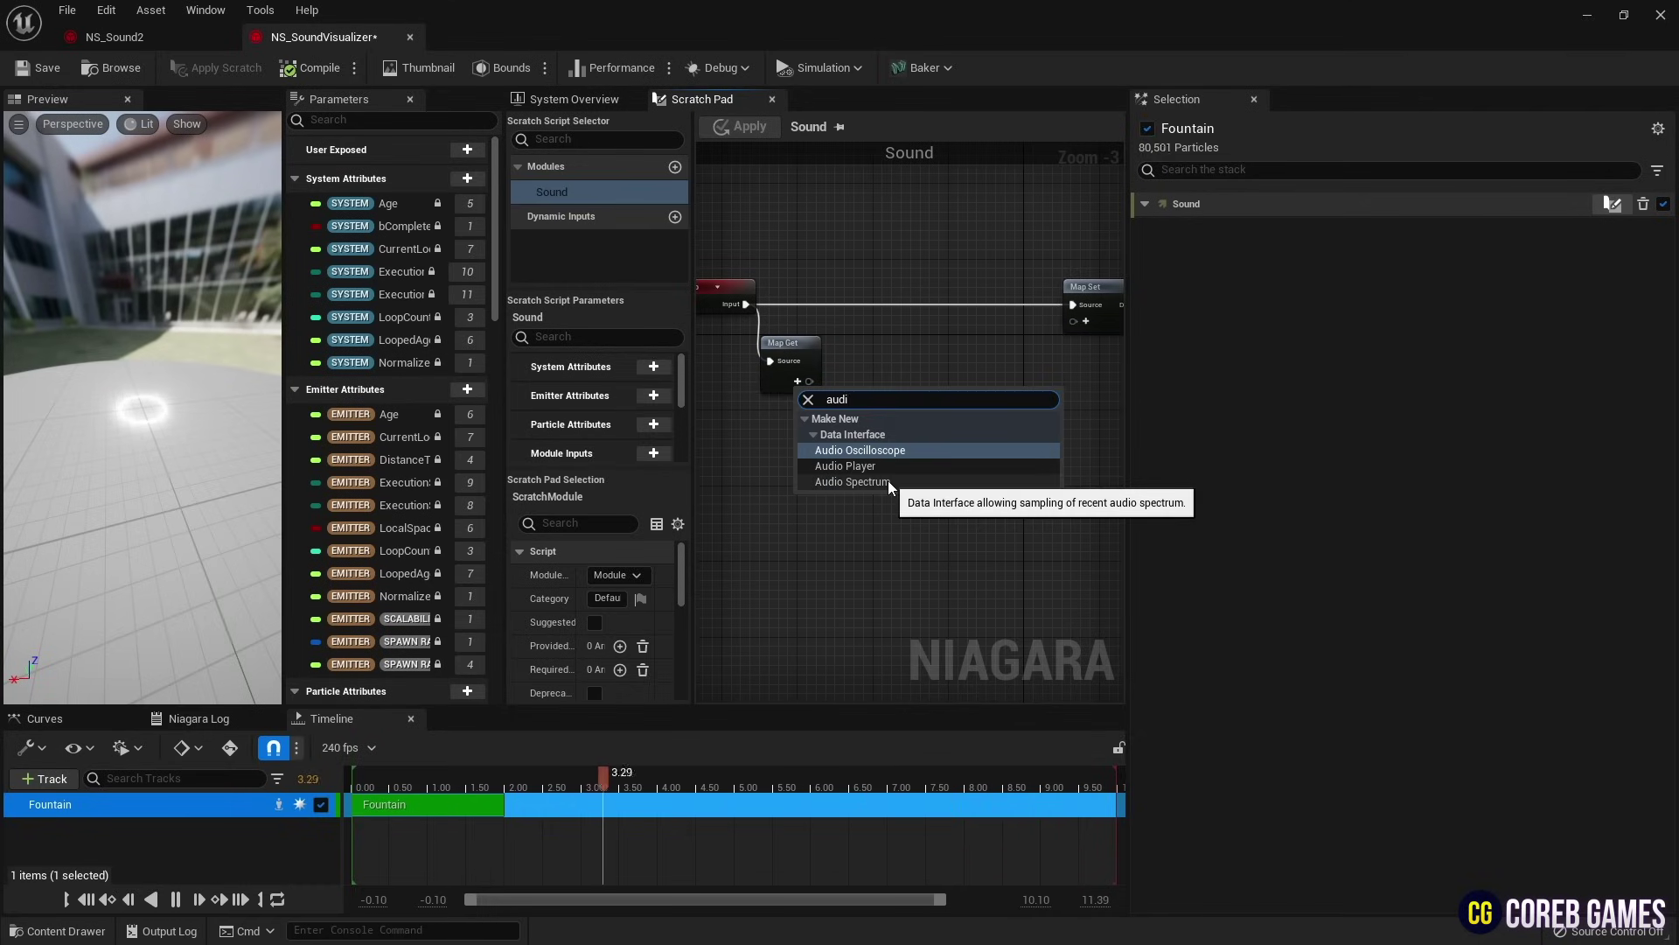
pyautogui.click(889, 482)
# Step: Create an Audio Spectrum function node connected to the New Audio Spectrum output of Map Get
pyautogui.moveTo(810, 311); pyautogui.dragTo(928, 275, button='right')
pyautogui.moveTo(927, 272); pyautogui.dragTo(953, 364)
pyautogui.write('spectrum')
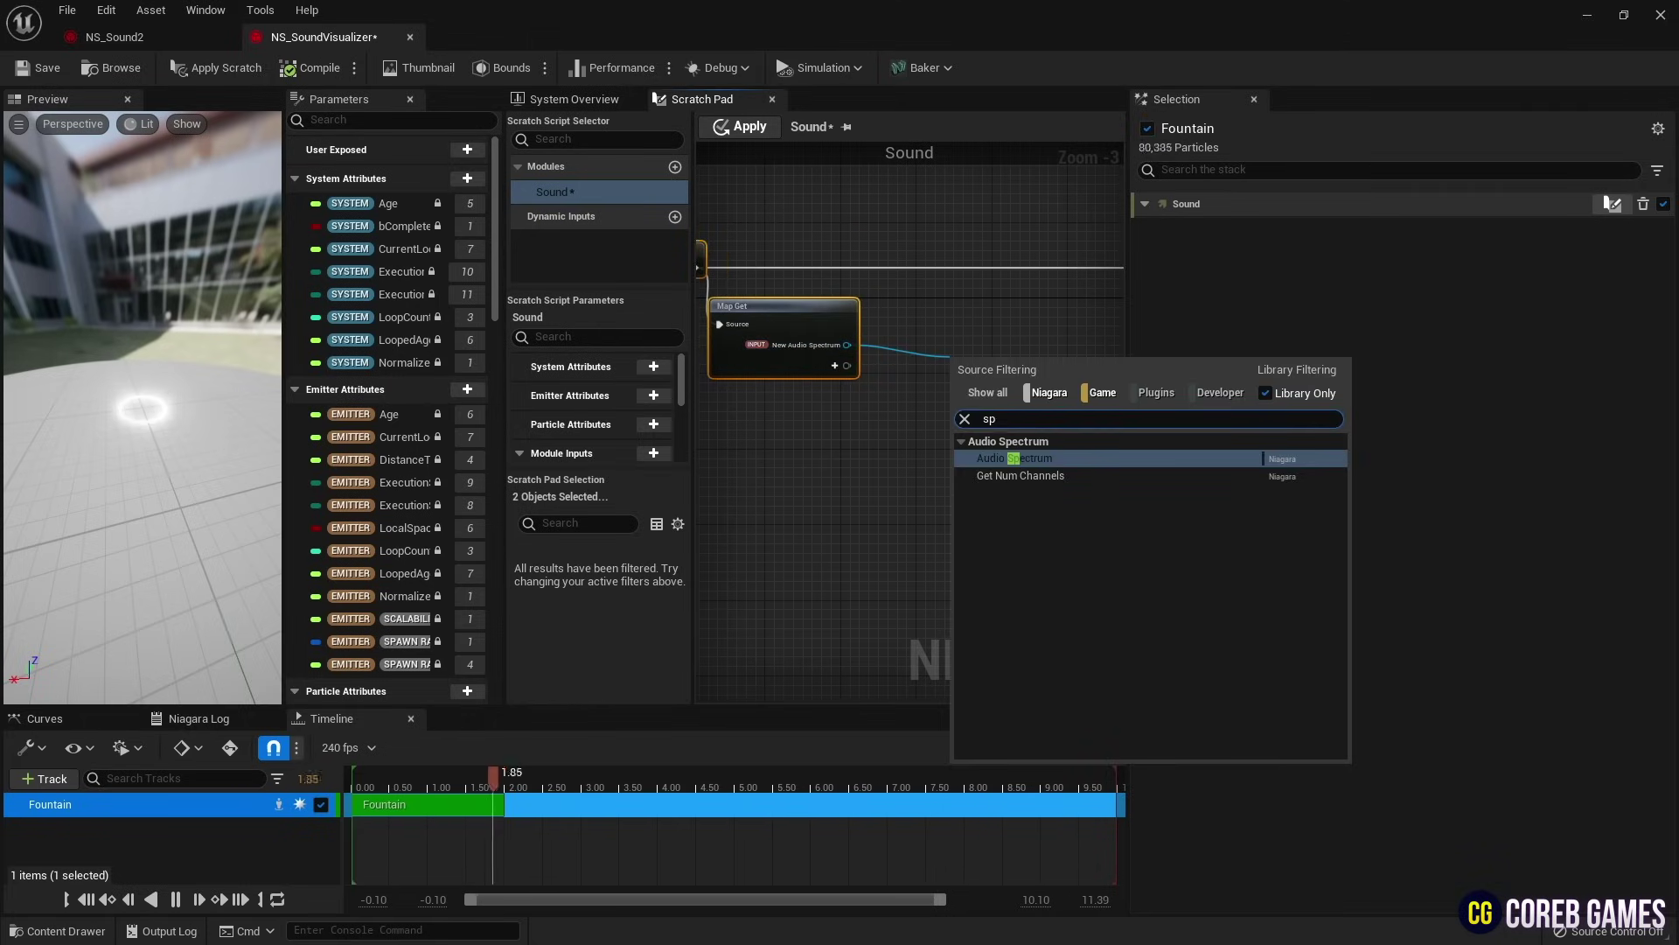
pyautogui.click(1024, 444)
pyautogui.moveTo(988, 311)
pyautogui.mouseDown(button='right')
pyautogui.moveTo(863, 300)
pyautogui.moveTo(997, 302)
pyautogui.mouseUp(button='right')
pyautogui.moveTo(899, 242); pyautogui.dragTo(990, 245, button='right')
pyautogui.moveTo(990, 245); pyautogui.dragTo(859, 304)
# Step: Add the Particles NormalizedAge attribute to Map Get and connect it to the Audio Spectrum node's NormalizedPositionInSpectrum input
pyautogui.click(907, 357)
pyautogui.write('nor')
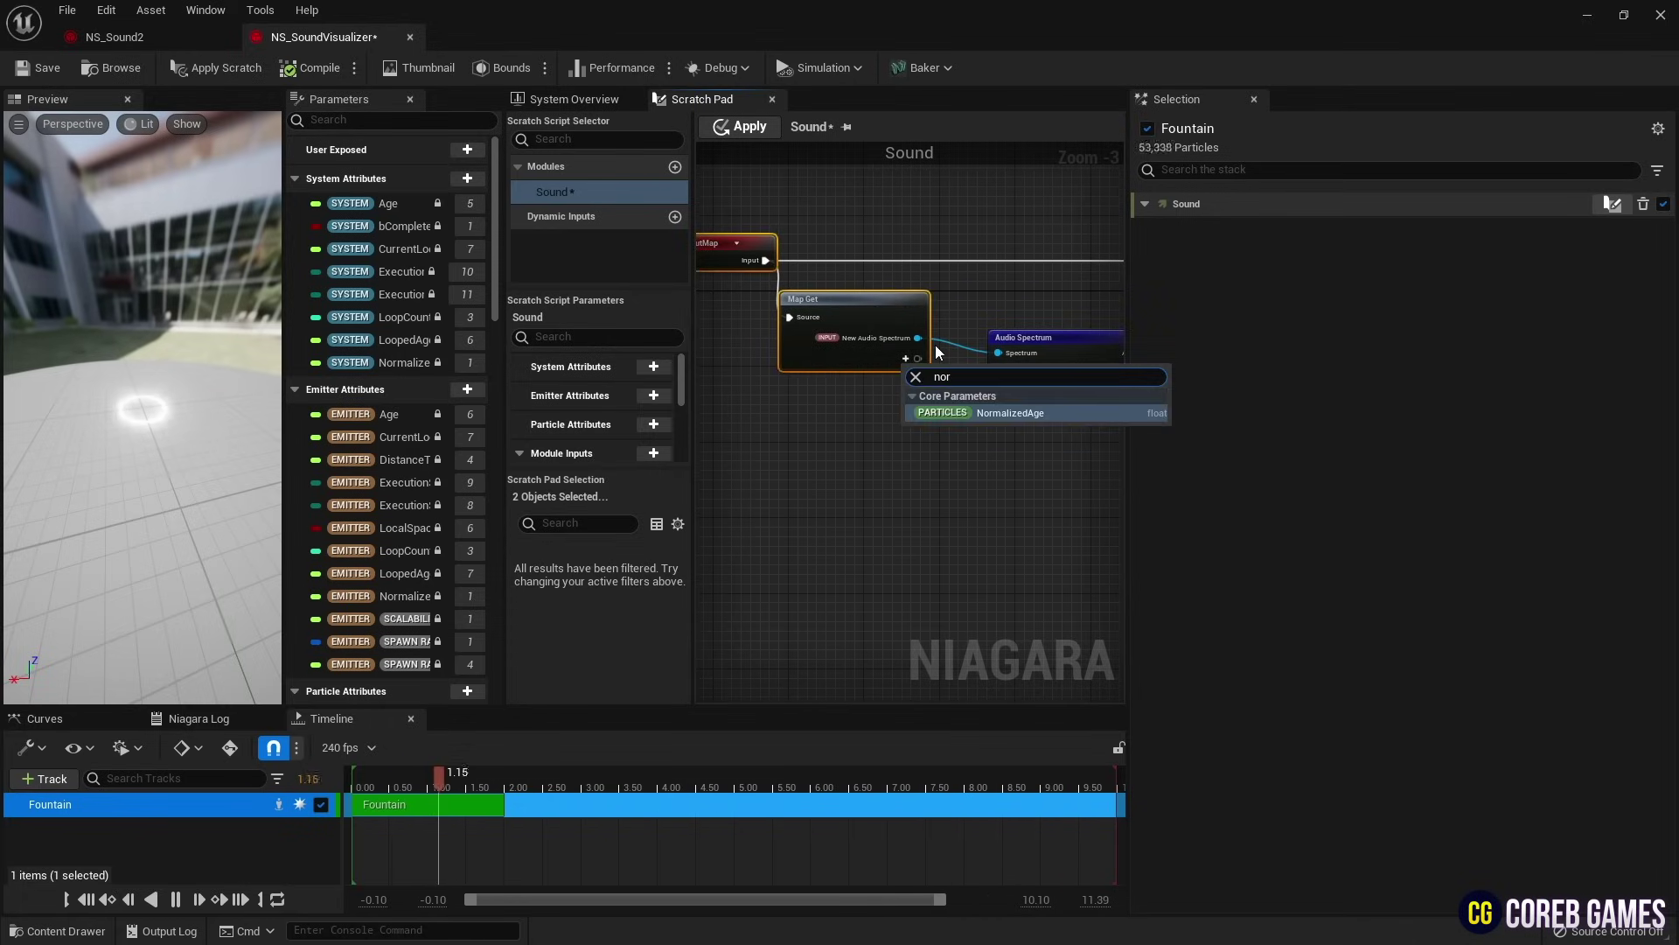
pyautogui.press('Return')
pyautogui.scroll(2, 906, 281)
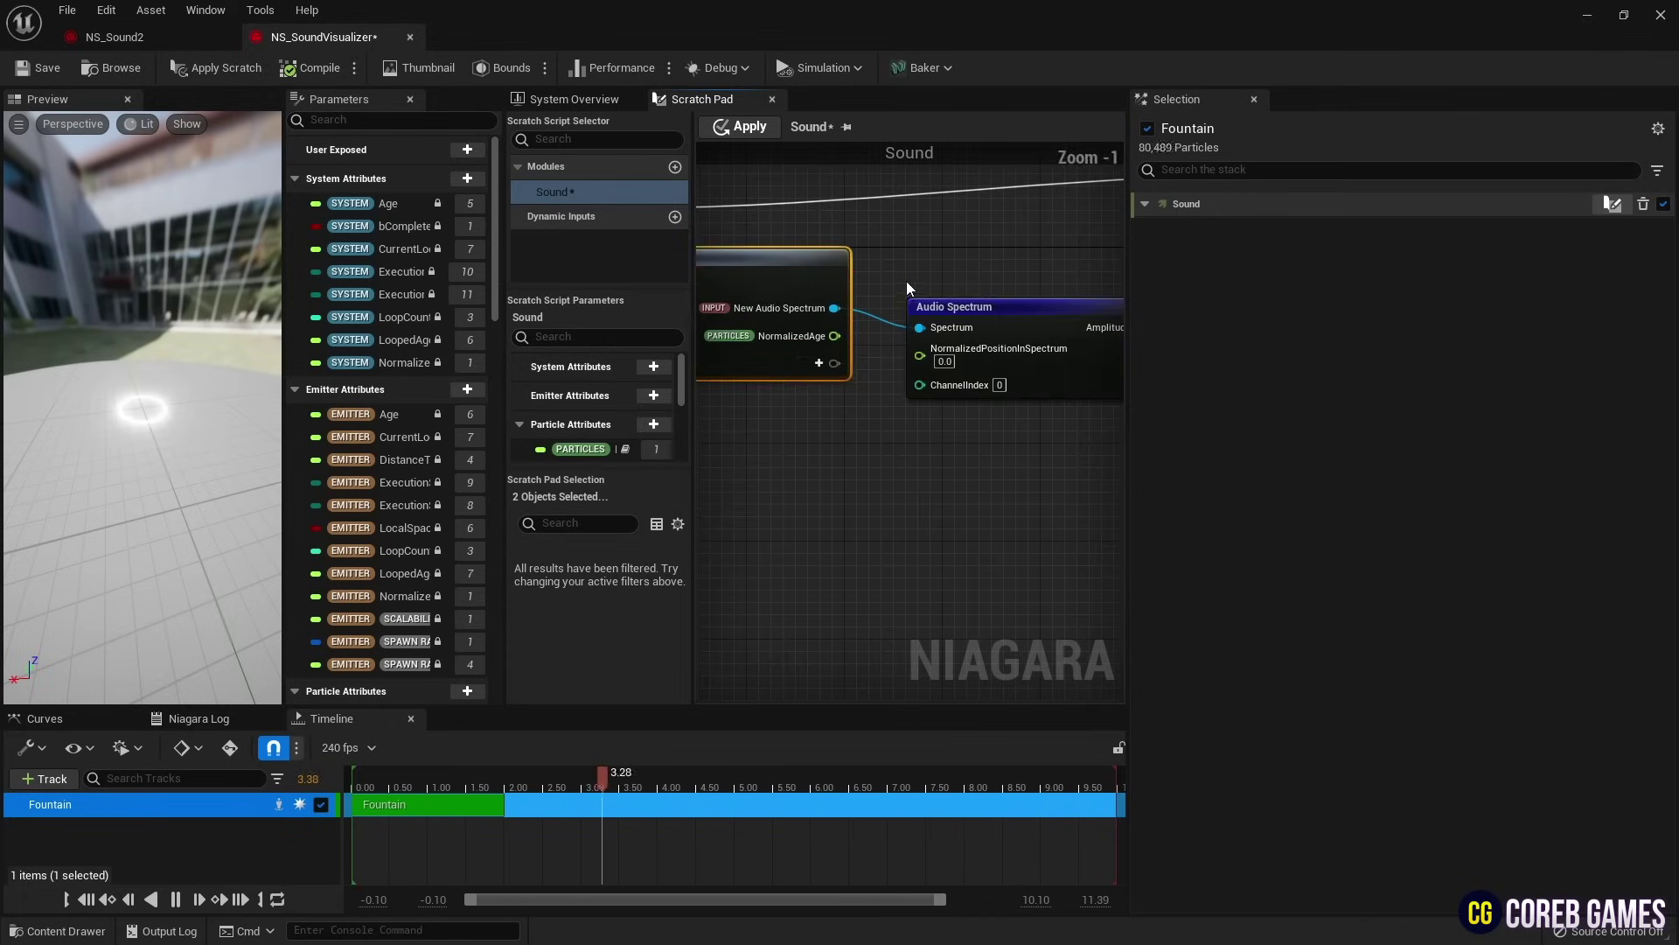
pyautogui.moveTo(835, 335); pyautogui.dragTo(922, 358)
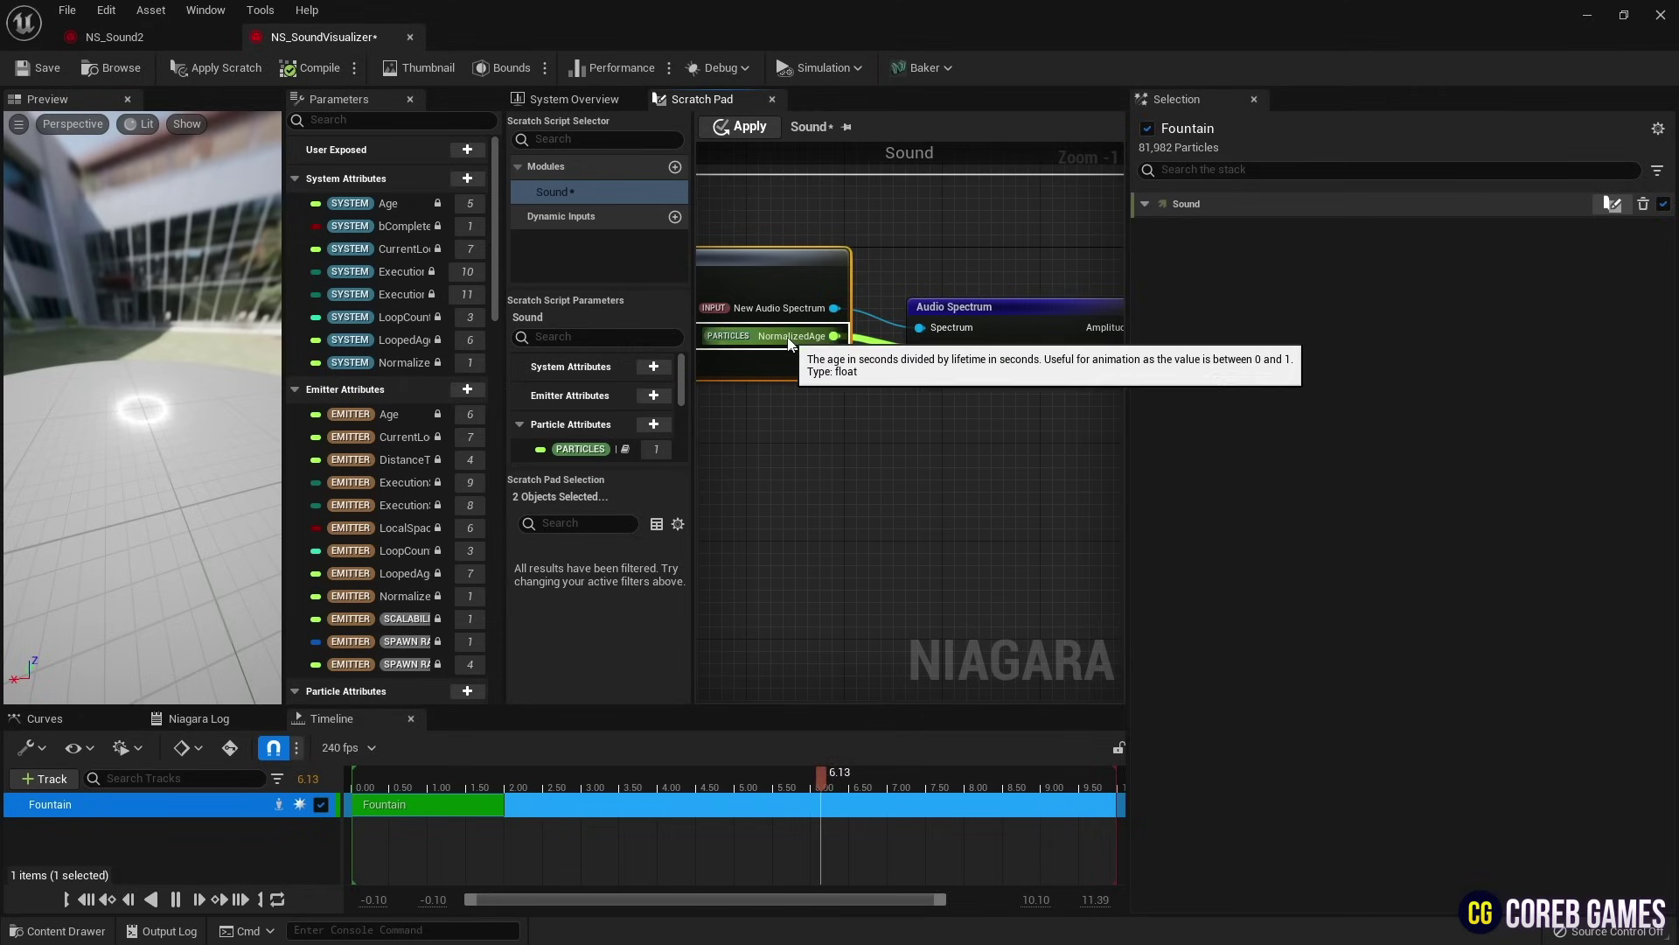
pyautogui.moveTo(996, 316); pyautogui.dragTo(989, 326)
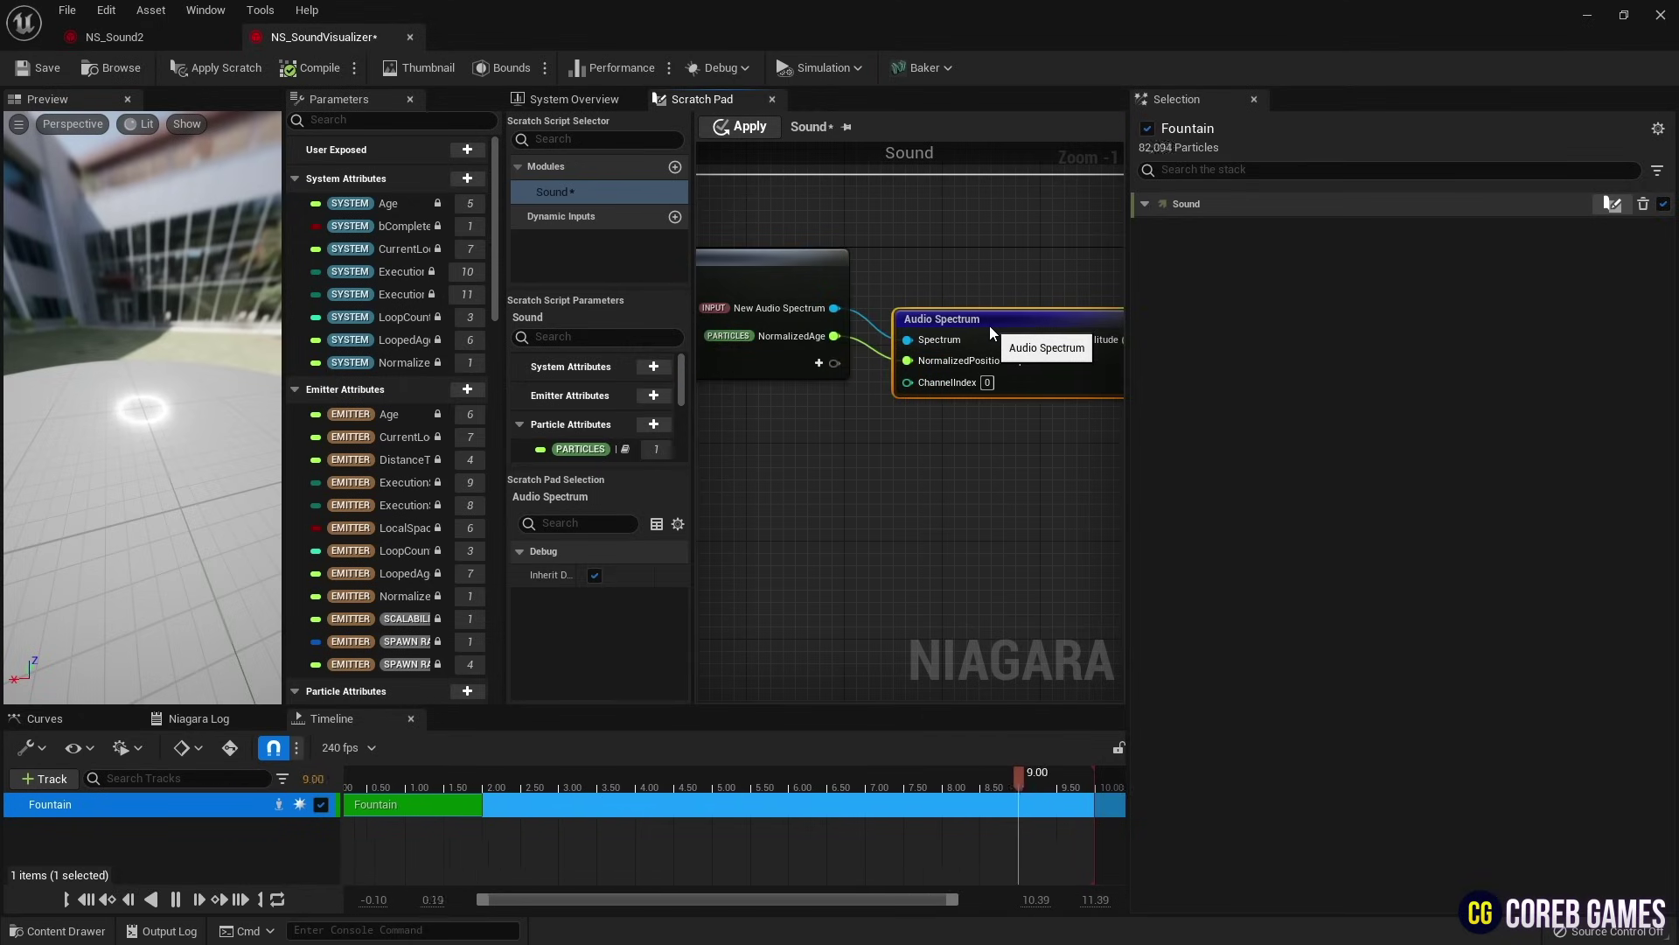
pyautogui.scroll(-3, 894, 311)
pyautogui.scroll(1, 922, 292)
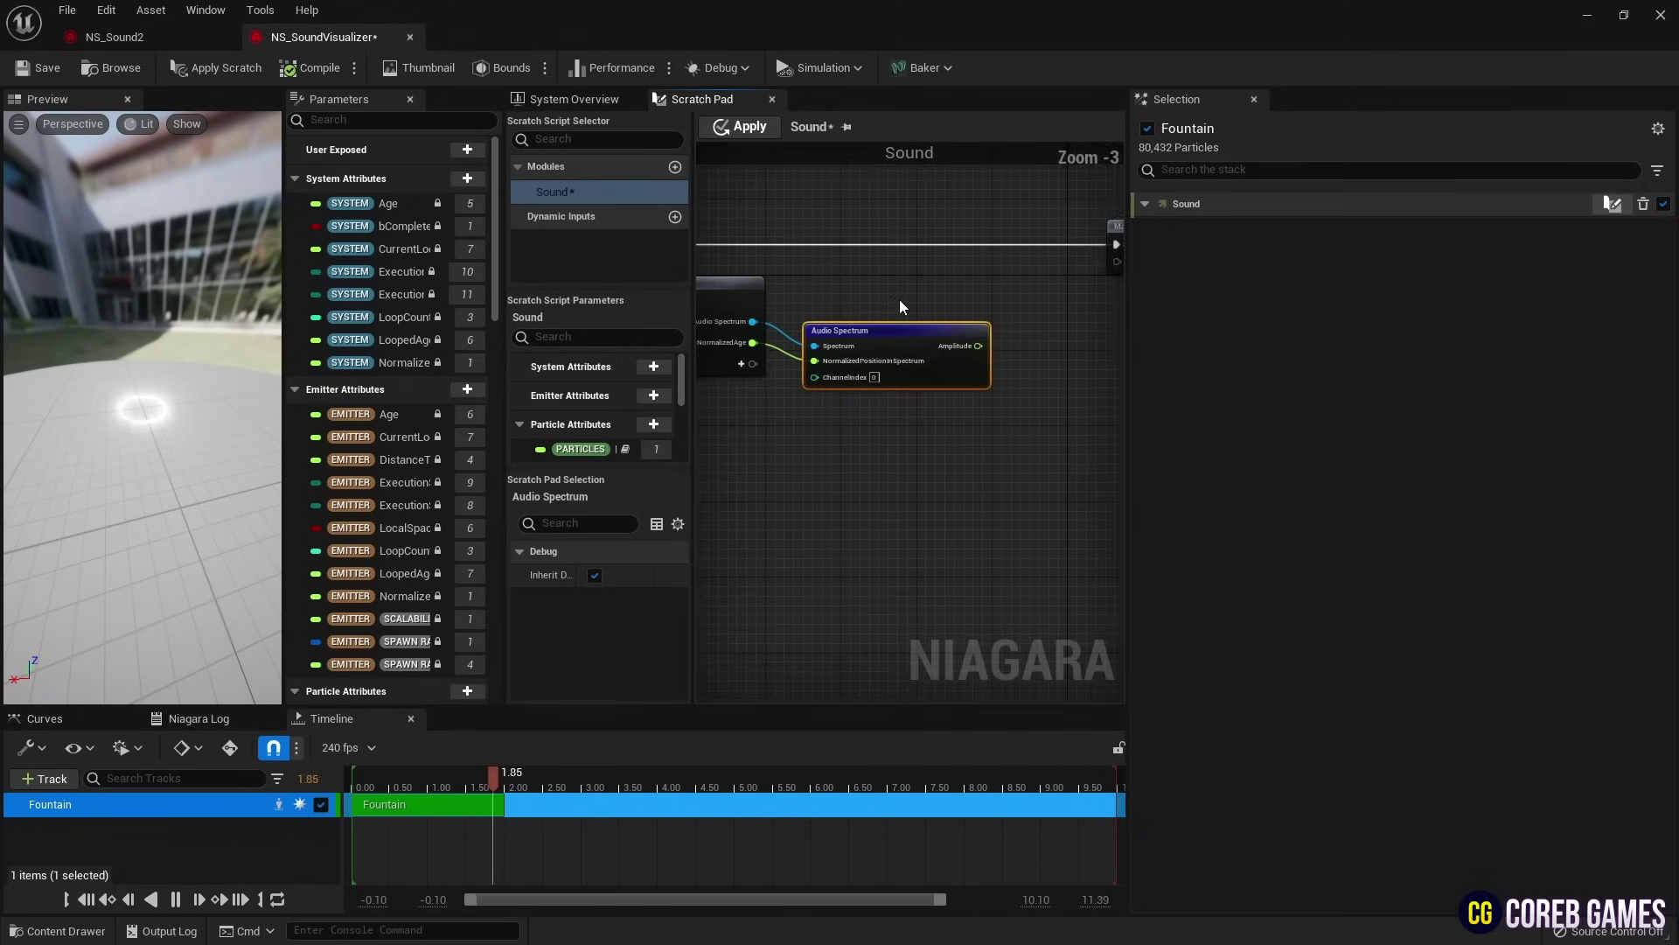
# Step: Add a new float module input to the Map Get node
pyautogui.moveTo(899, 299); pyautogui.dragTo(1028, 300, button='right')
pyautogui.click(872, 363)
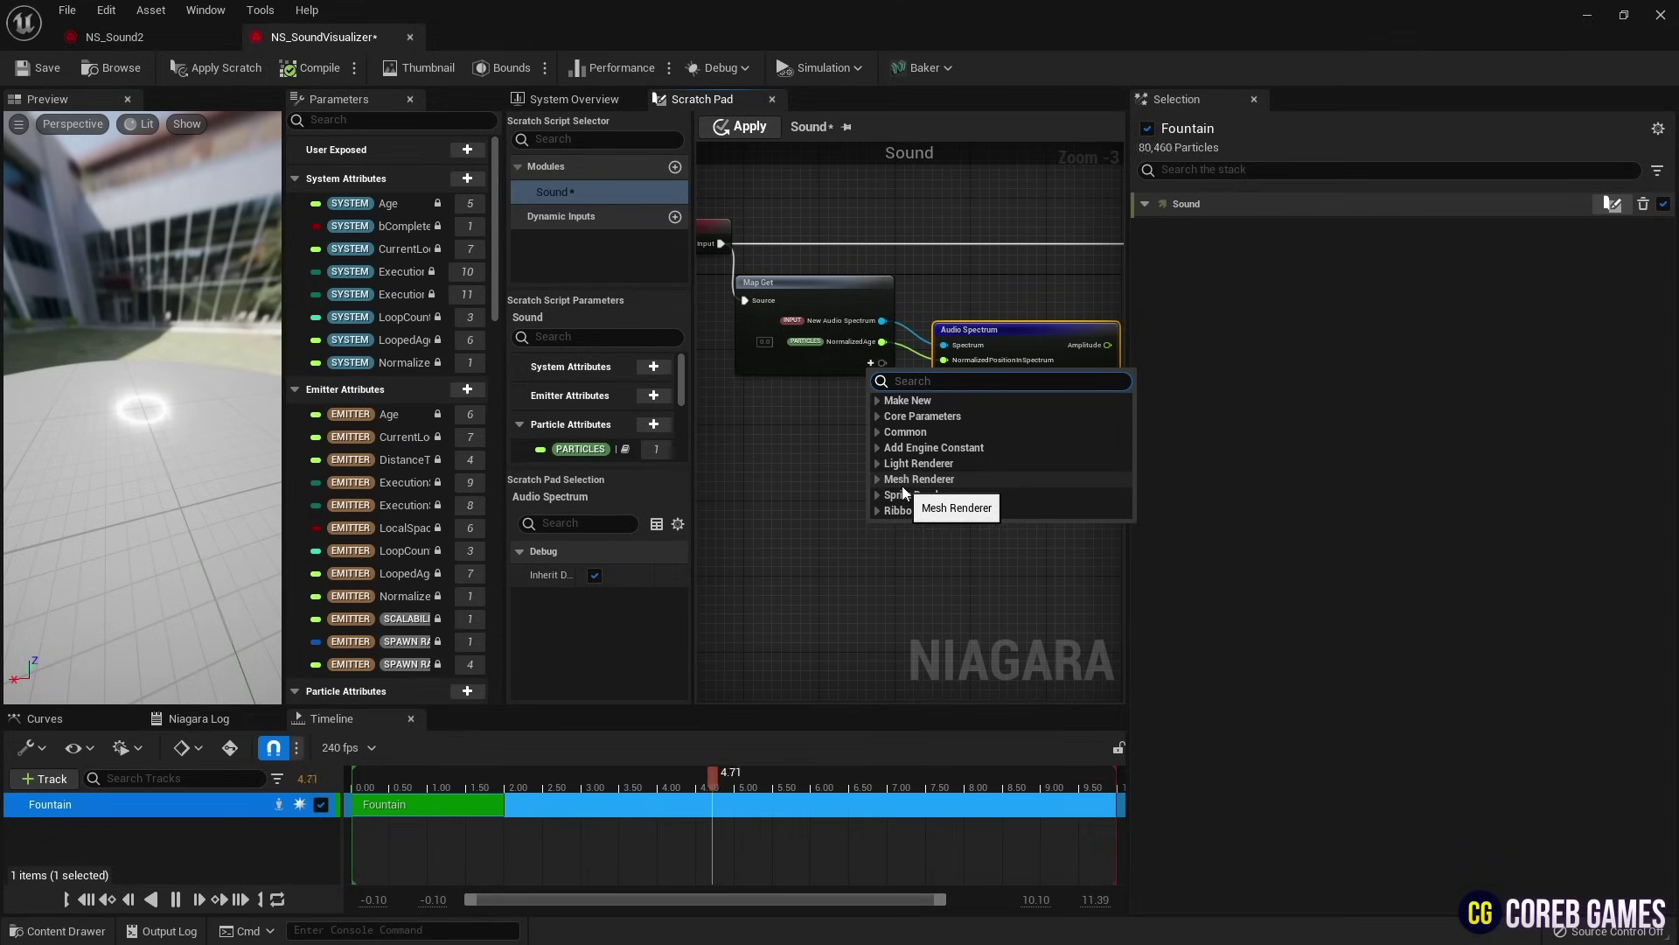
pyautogui.write('fl')
pyautogui.press('Return')
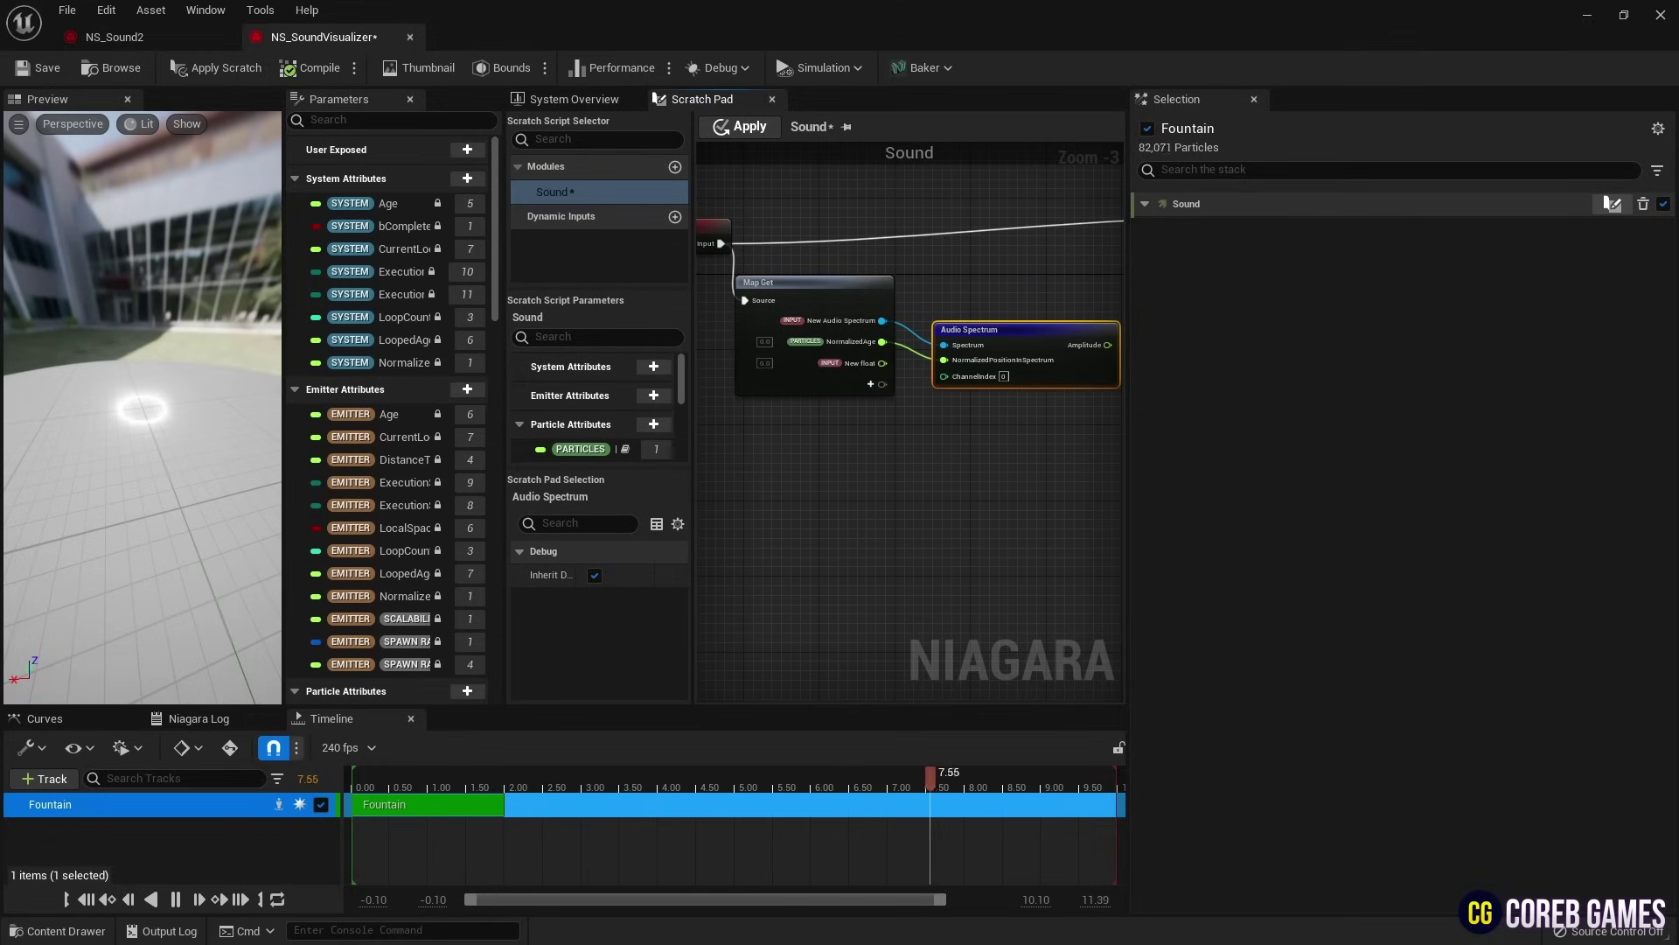
# Step: Rename the new float input on Map Get to Movement Power
pyautogui.rightClick(866, 363)
pyautogui.click(947, 446)
pyautogui.write('M')
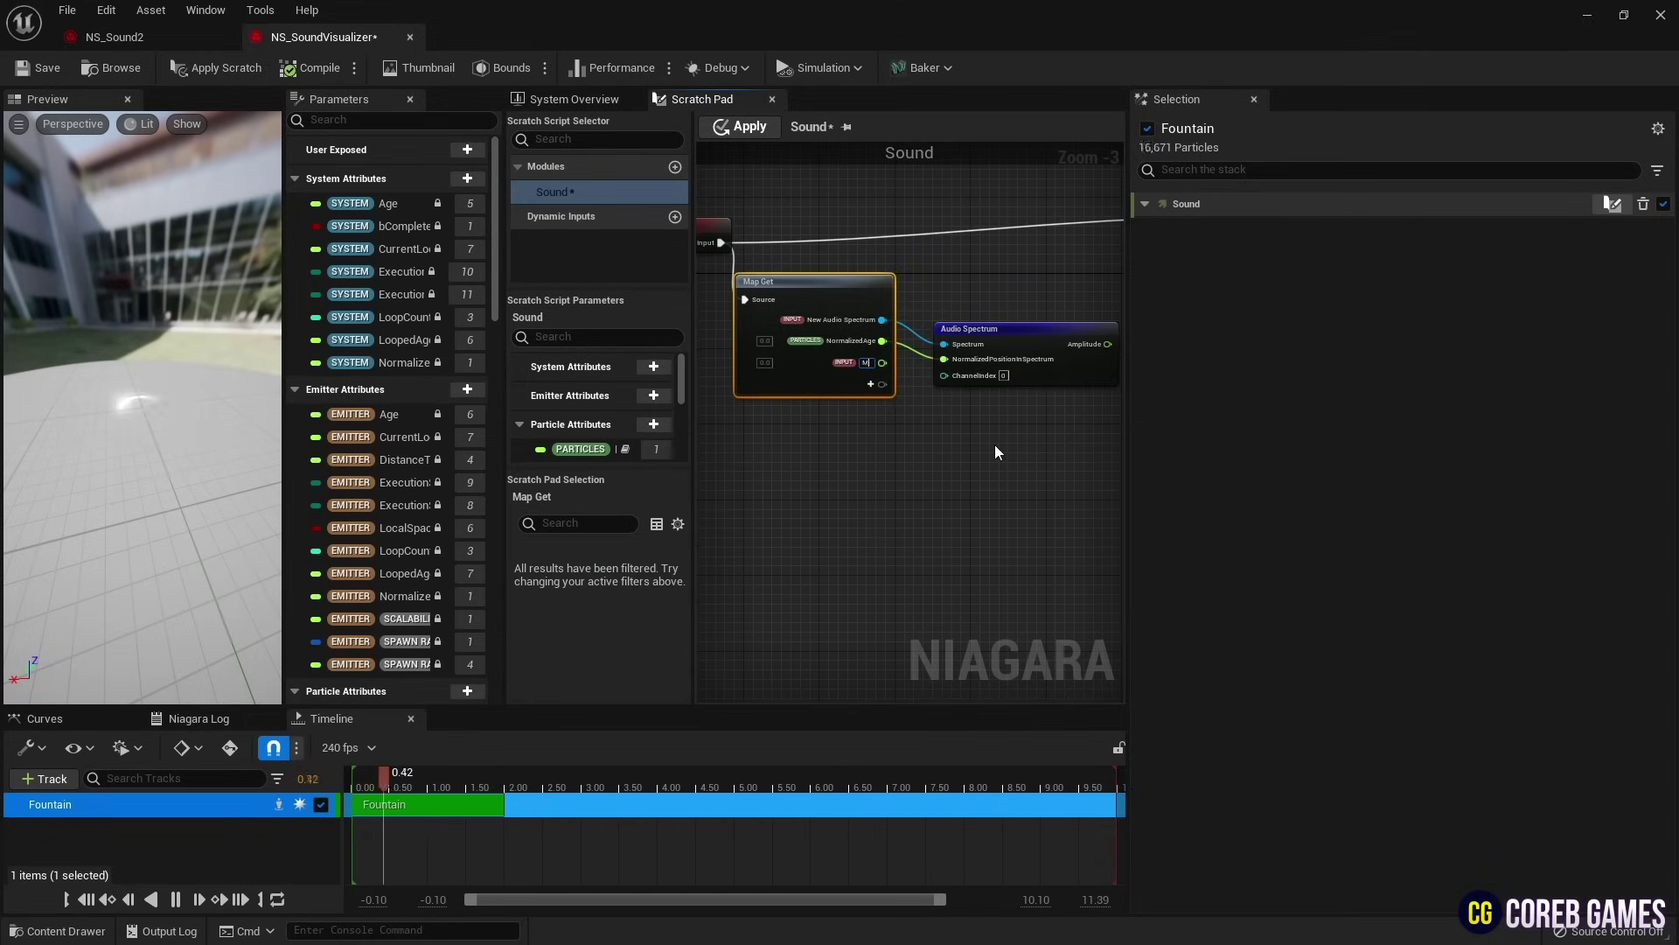
pyautogui.write('ov')
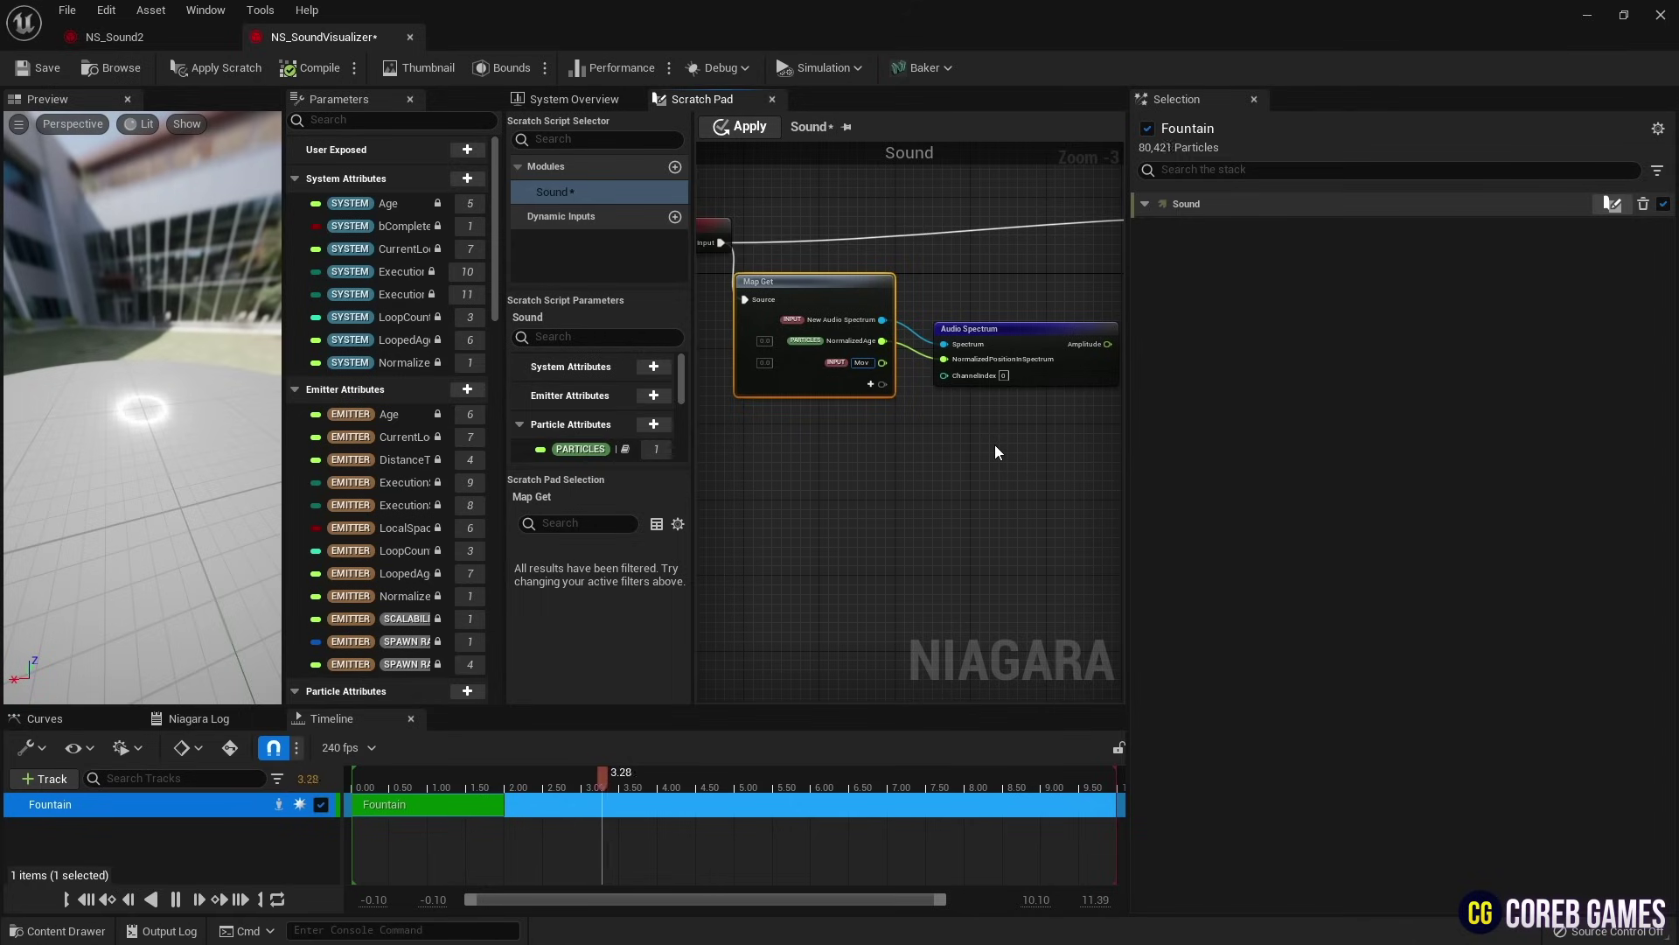
pyautogui.press('BackSpace')
pyautogui.press('BackSpace')
pyautogui.press('BackSpace')
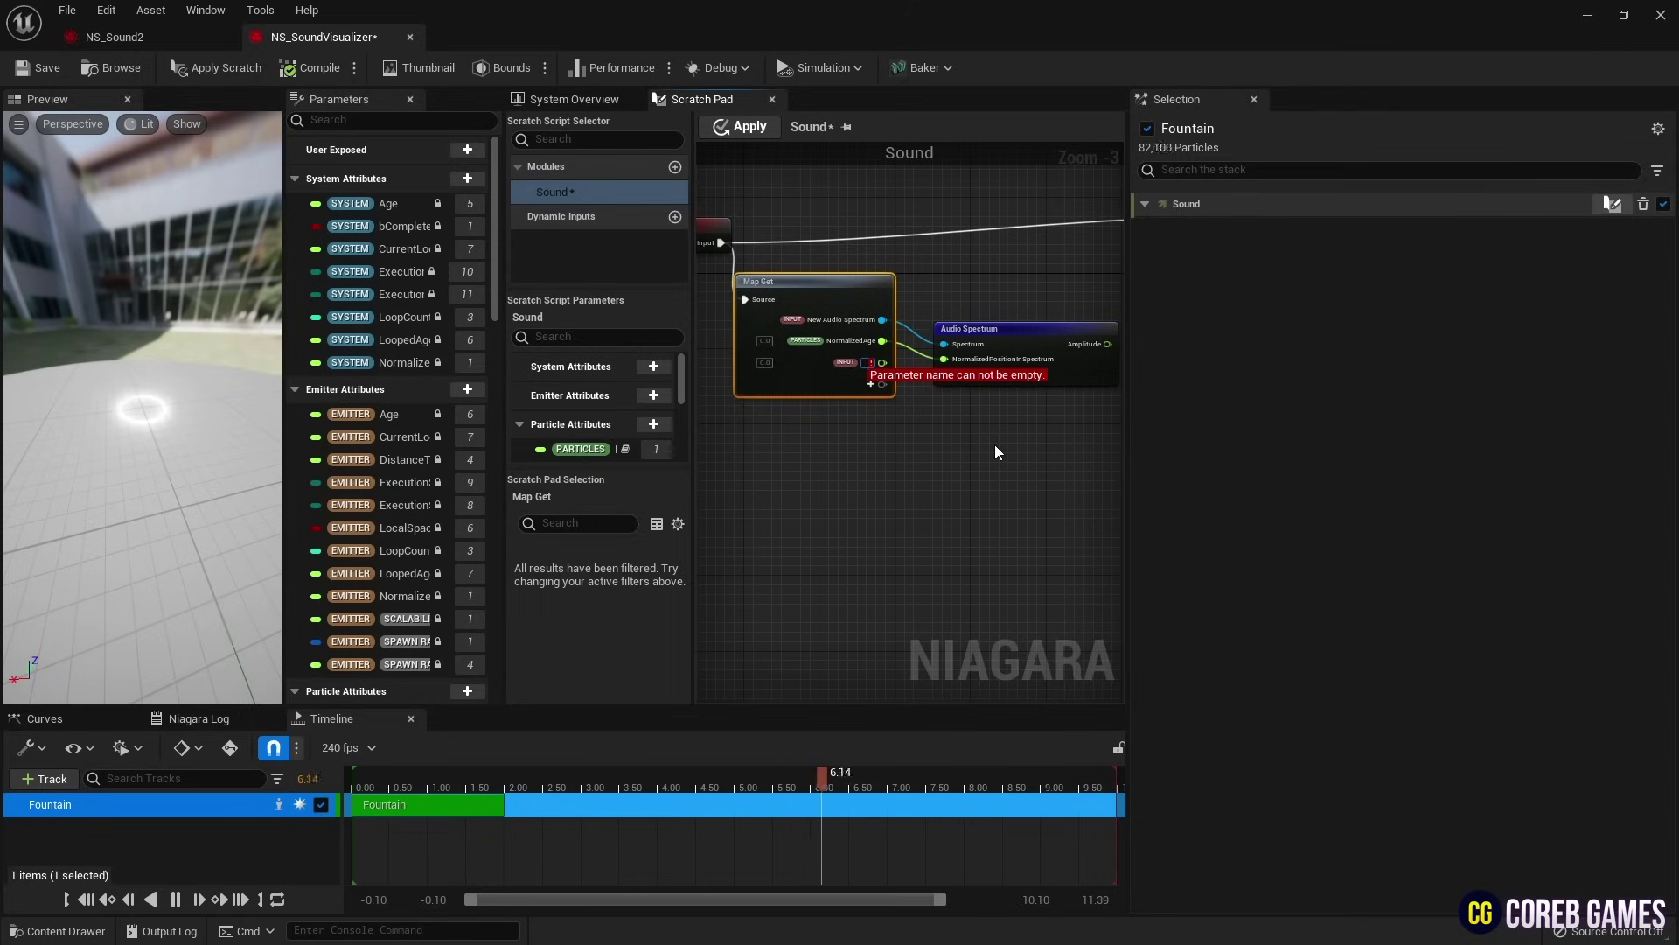
pyautogui.write('Movement Po')
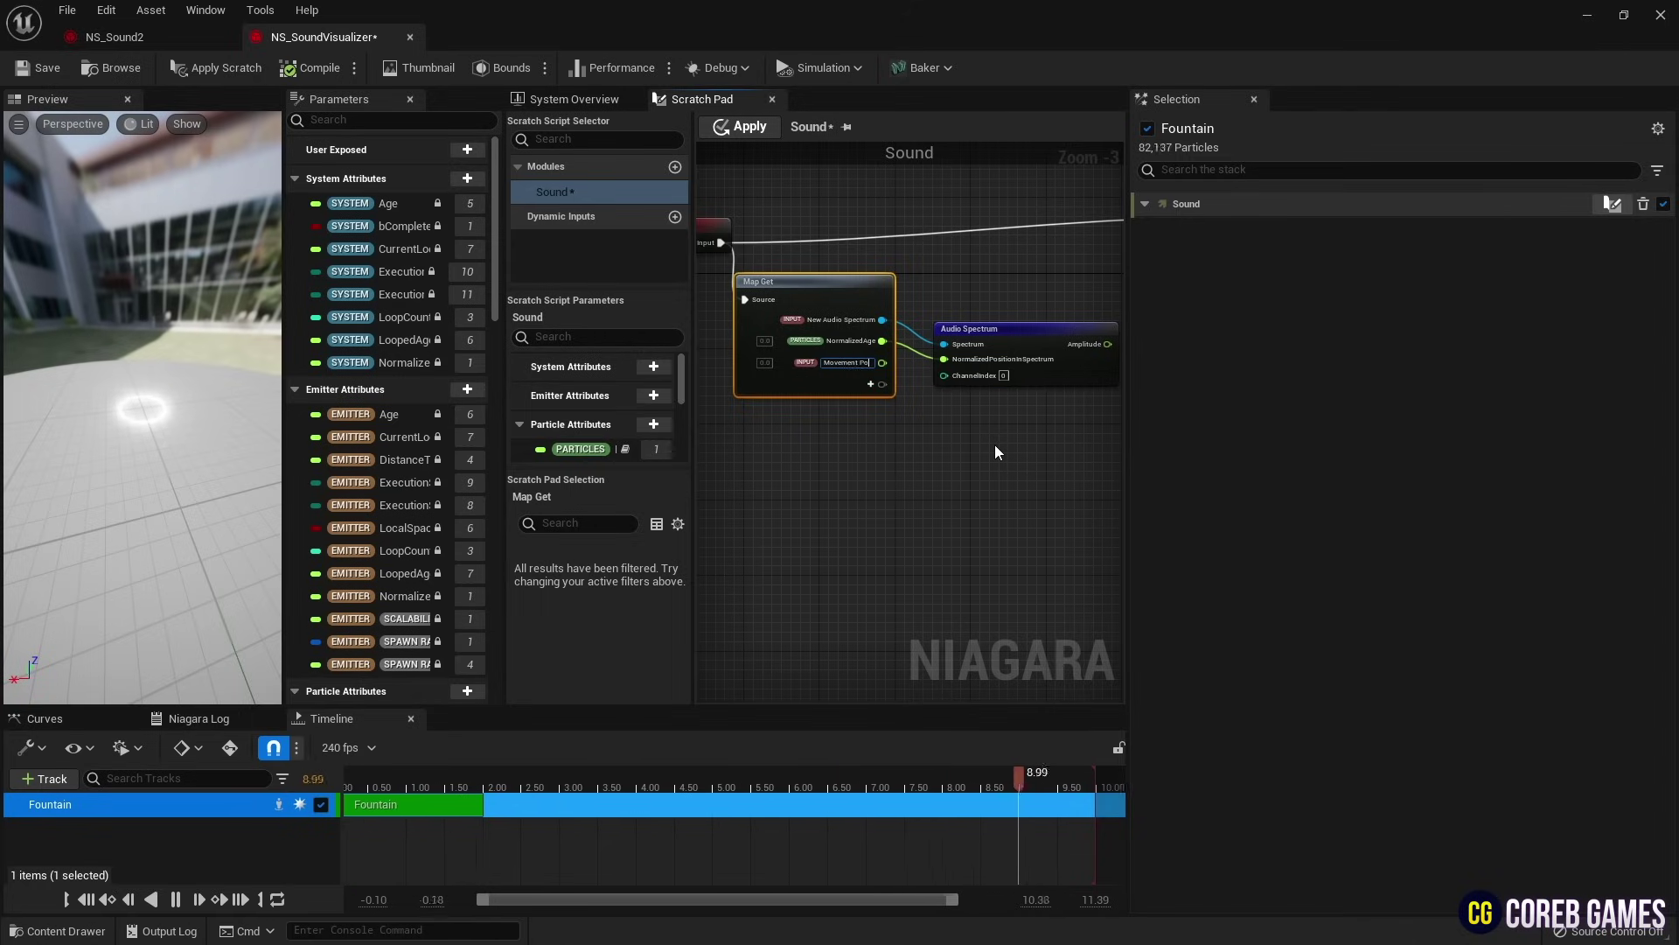
pyautogui.write('wer')
pyautogui.press('Return')
# Step: Create a Multiply node beside the Audio Spectrum node and connect the Amplitude output to its A input
pyautogui.scroll(2, 995, 445)
pyautogui.moveTo(989, 451); pyautogui.dragTo(822, 438, button='right')
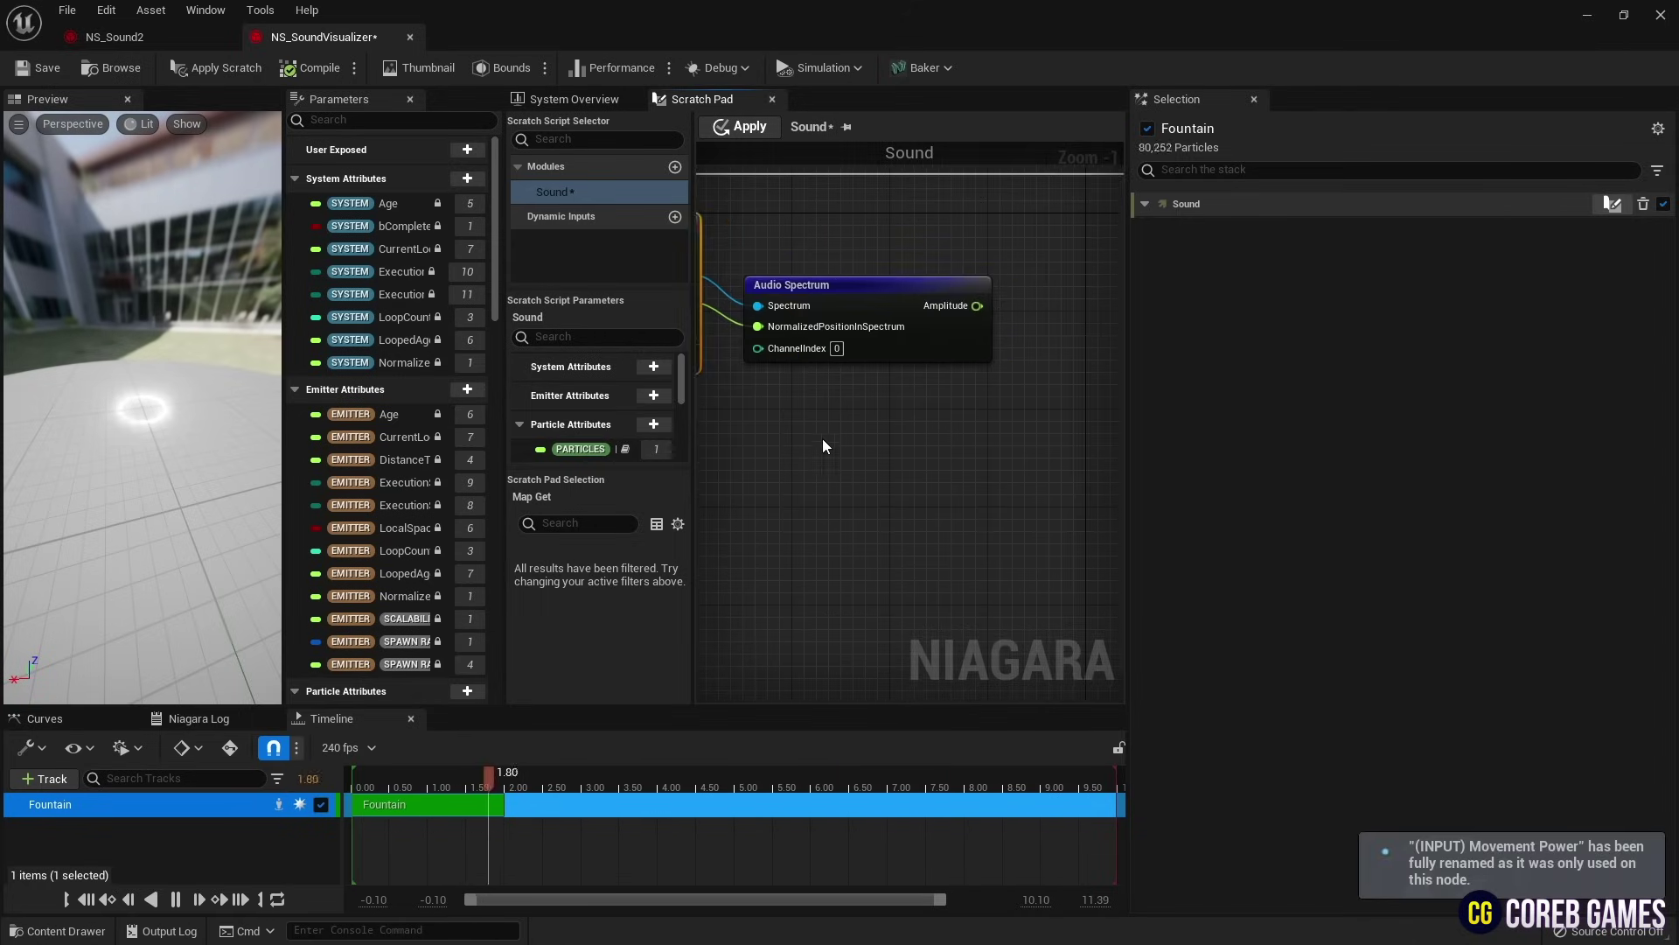
pyautogui.scroll(-1, 822, 438)
pyautogui.click(883, 307)
pyautogui.click(1010, 318)
pyautogui.press('m')
pyautogui.click(1015, 319)
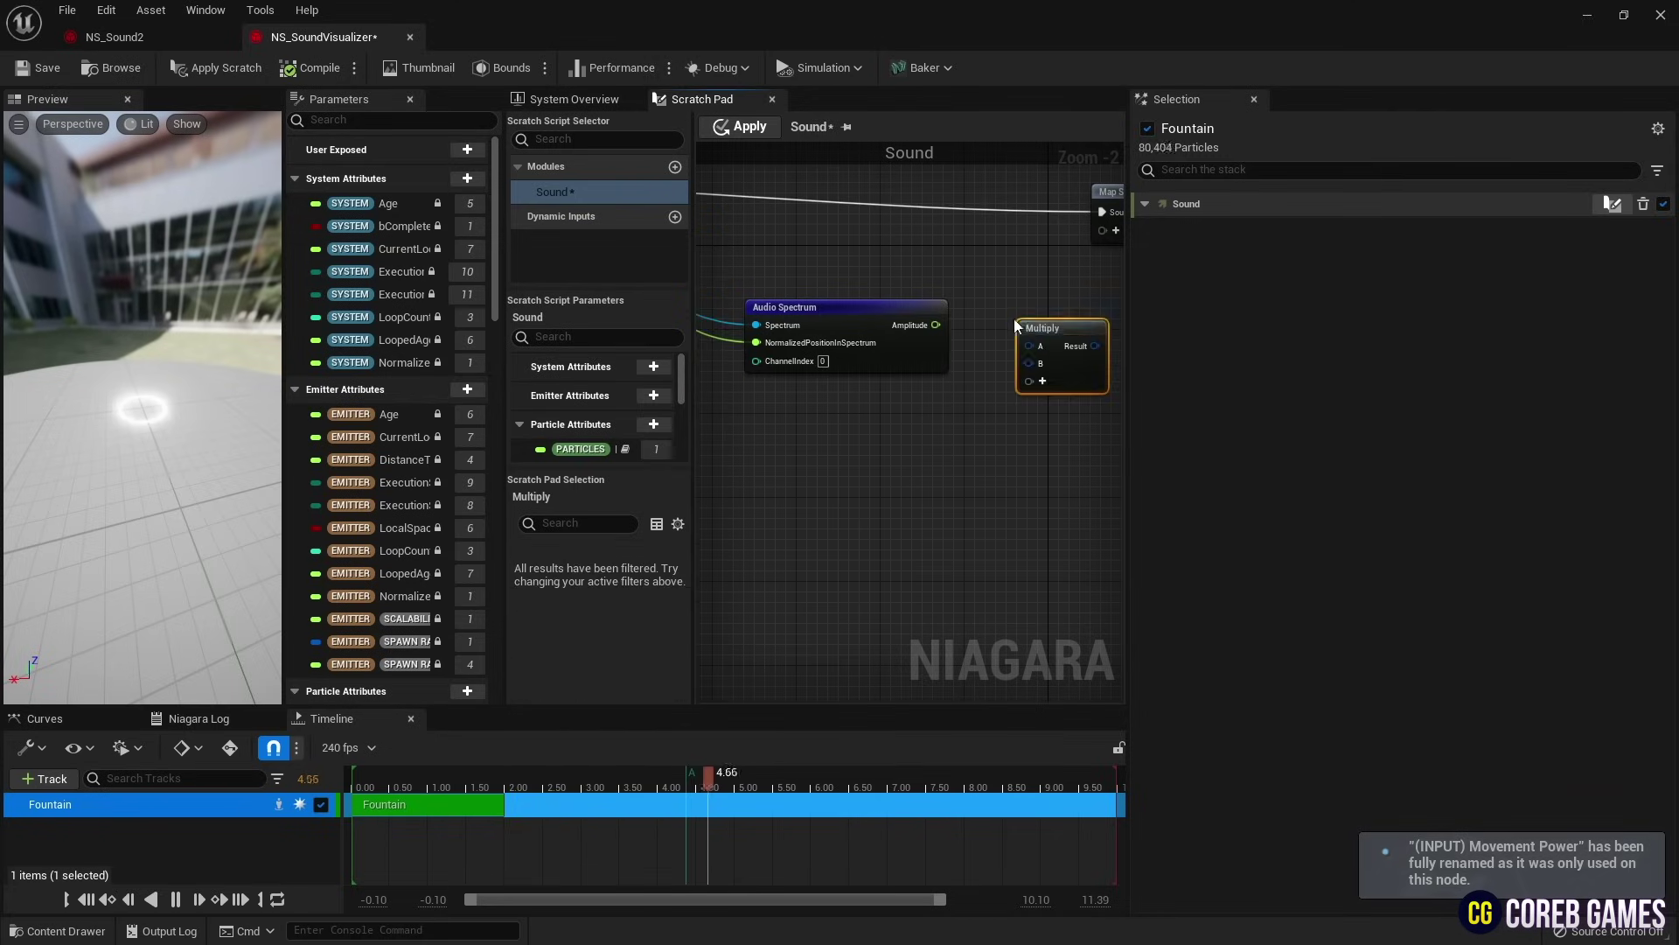
pyautogui.moveTo(993, 280)
pyautogui.mouseDown(button='right')
pyautogui.moveTo(791, 292)
pyautogui.moveTo(927, 324)
pyautogui.moveTo(986, 301)
pyautogui.mouseUp(button='right')
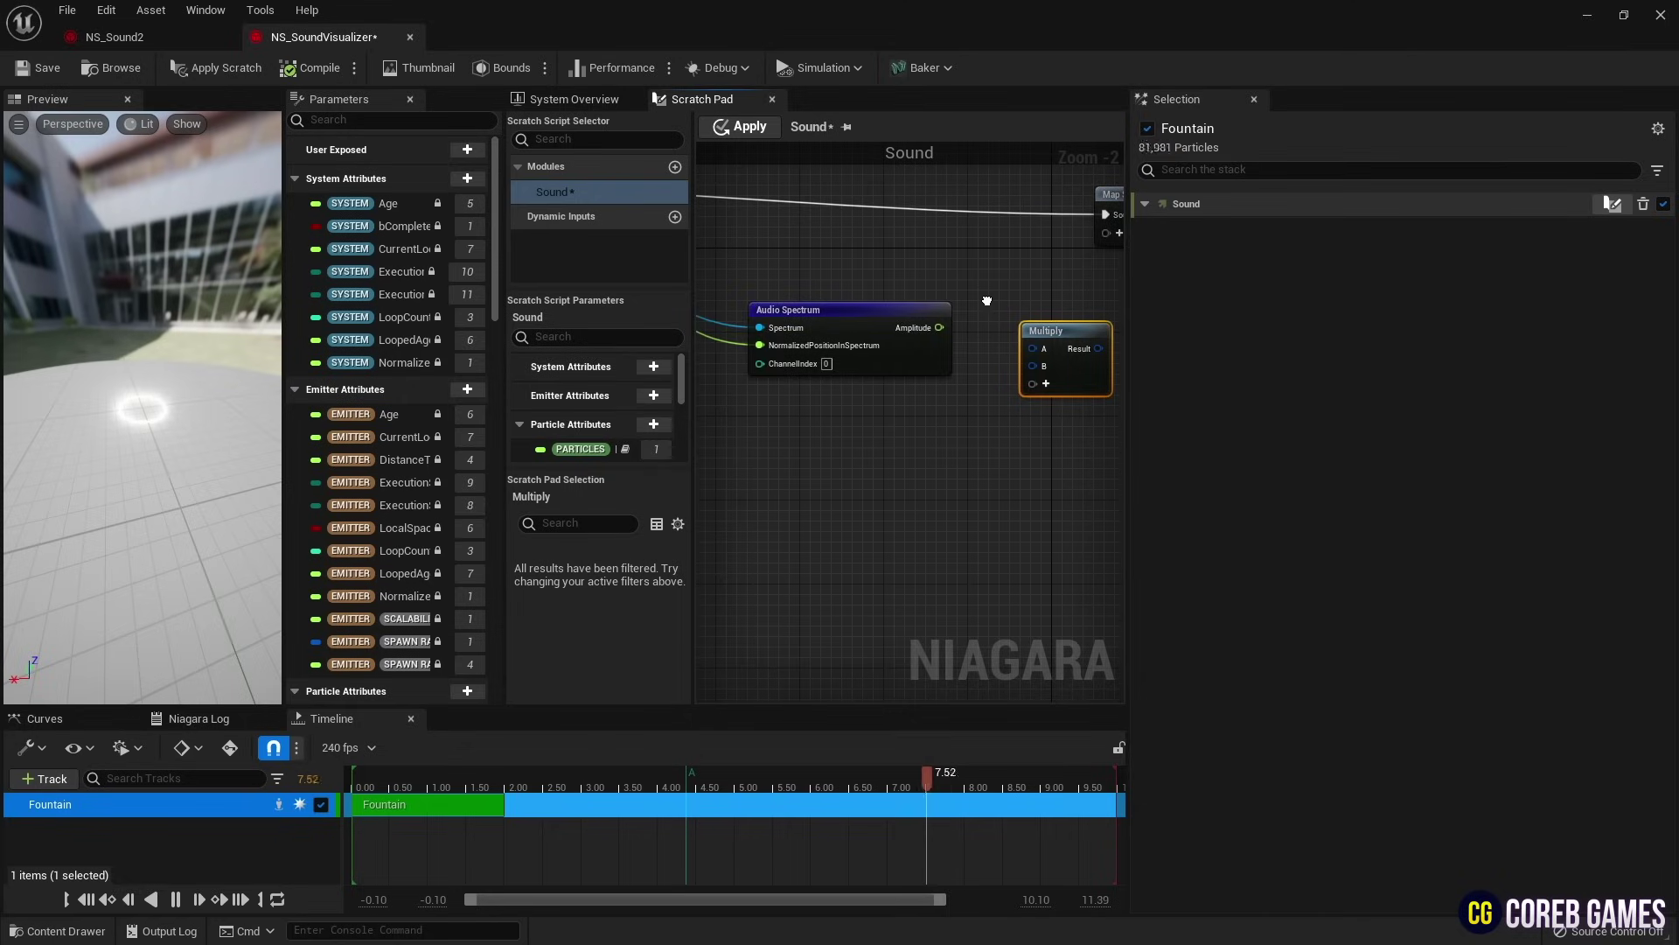
pyautogui.moveTo(938, 327); pyautogui.dragTo(1039, 354)
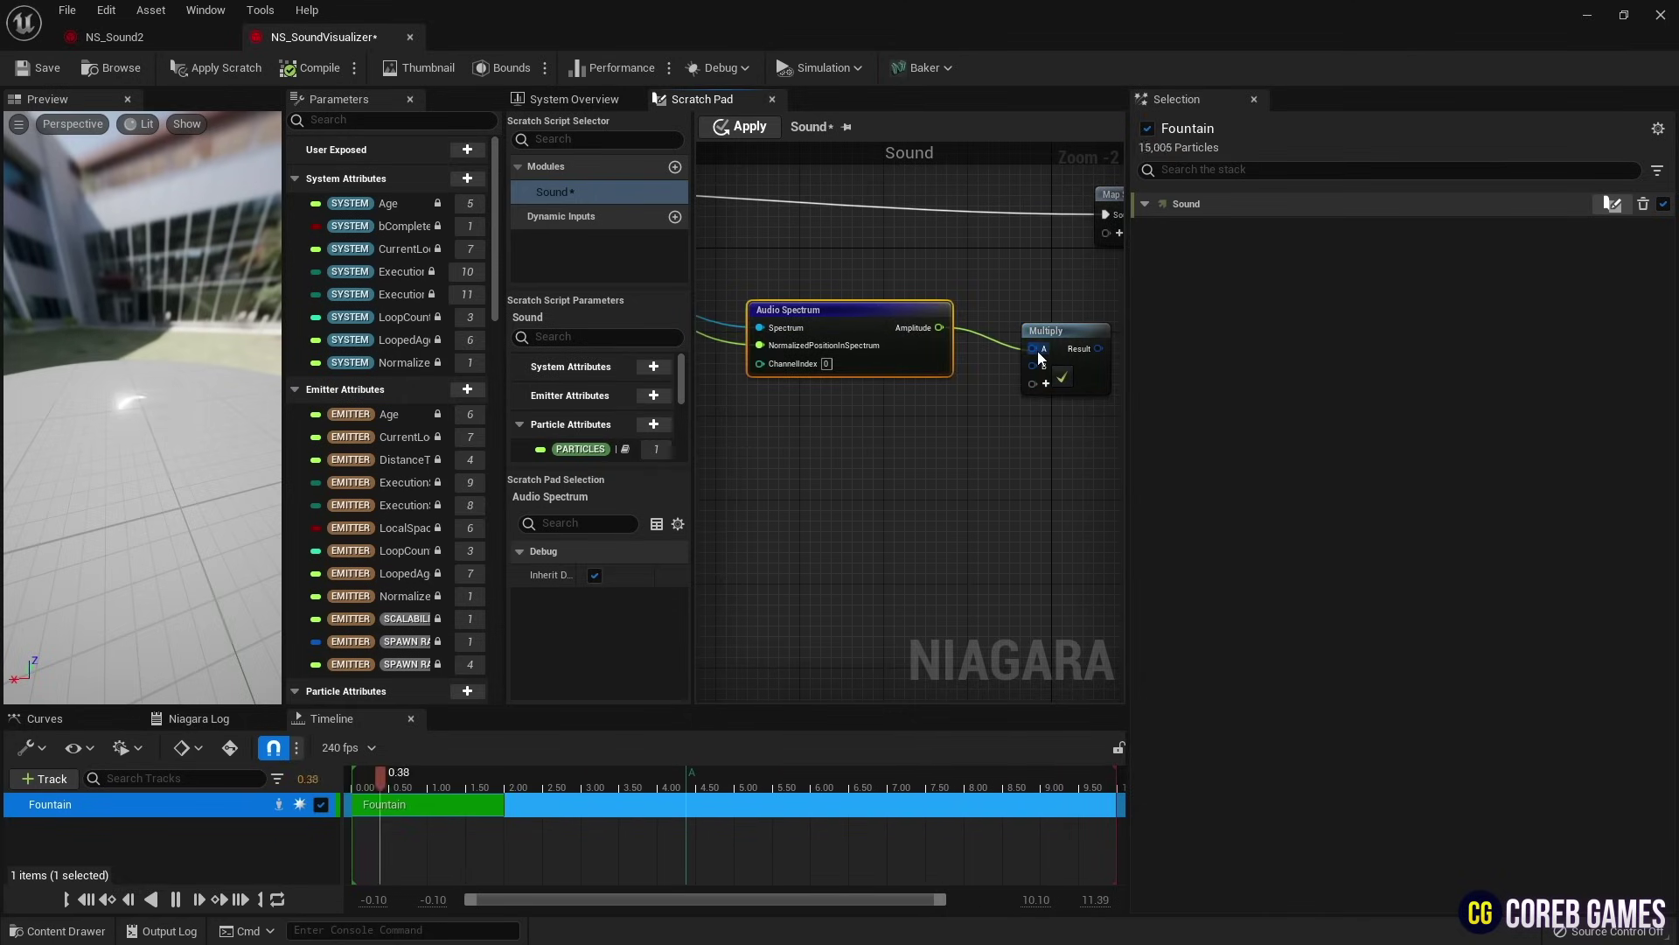
# Step: Add the Particles Velocity attribute to the Map Get node
pyautogui.click(1077, 341)
pyautogui.moveTo(912, 341); pyautogui.dragTo(1050, 320, button='right')
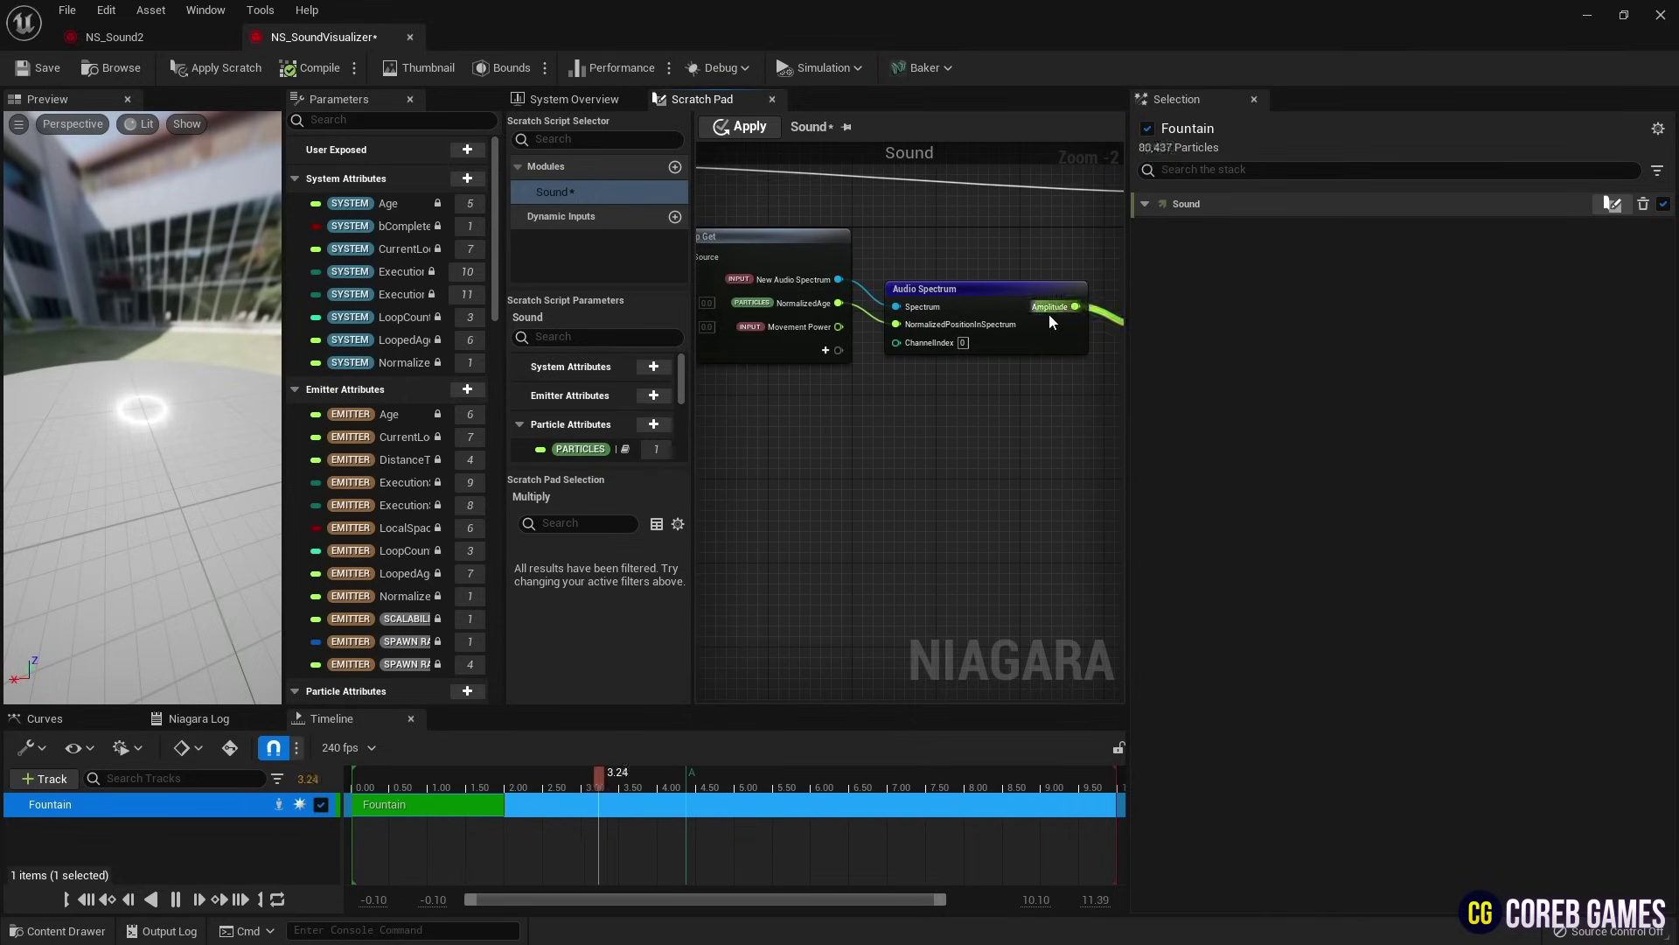
pyautogui.moveTo(829, 353)
pyautogui.mouseDown(button='right')
pyautogui.moveTo(716, 335)
pyautogui.moveTo(803, 335)
pyautogui.mouseUp(button='right')
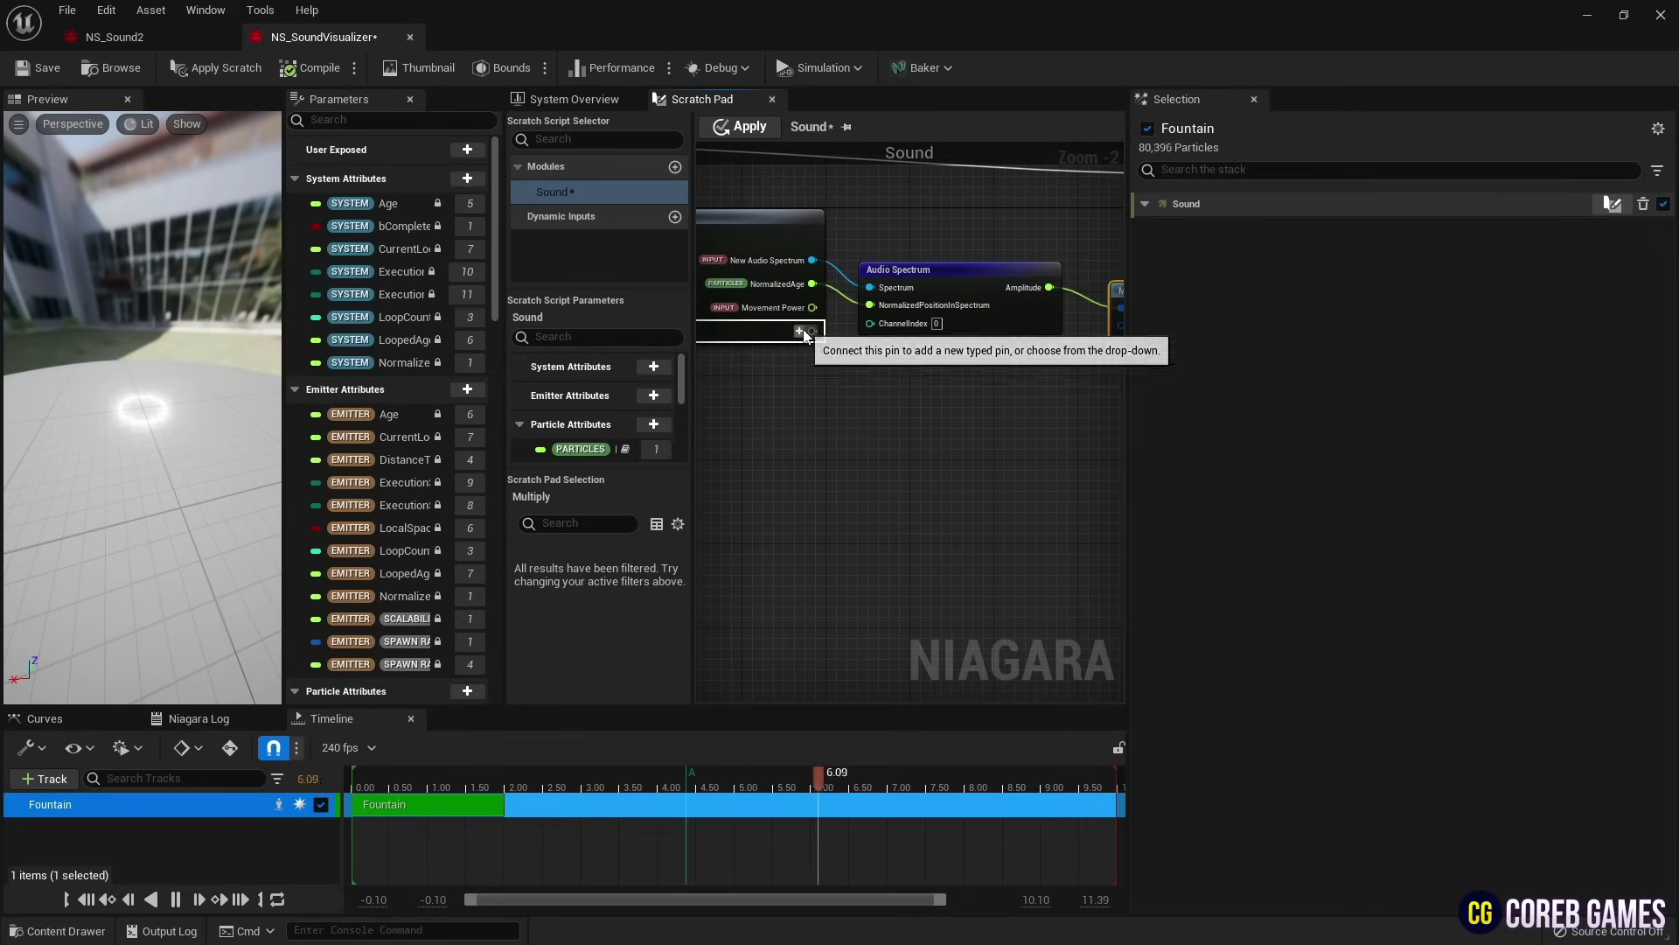
pyautogui.click(803, 335)
pyautogui.write('vel')
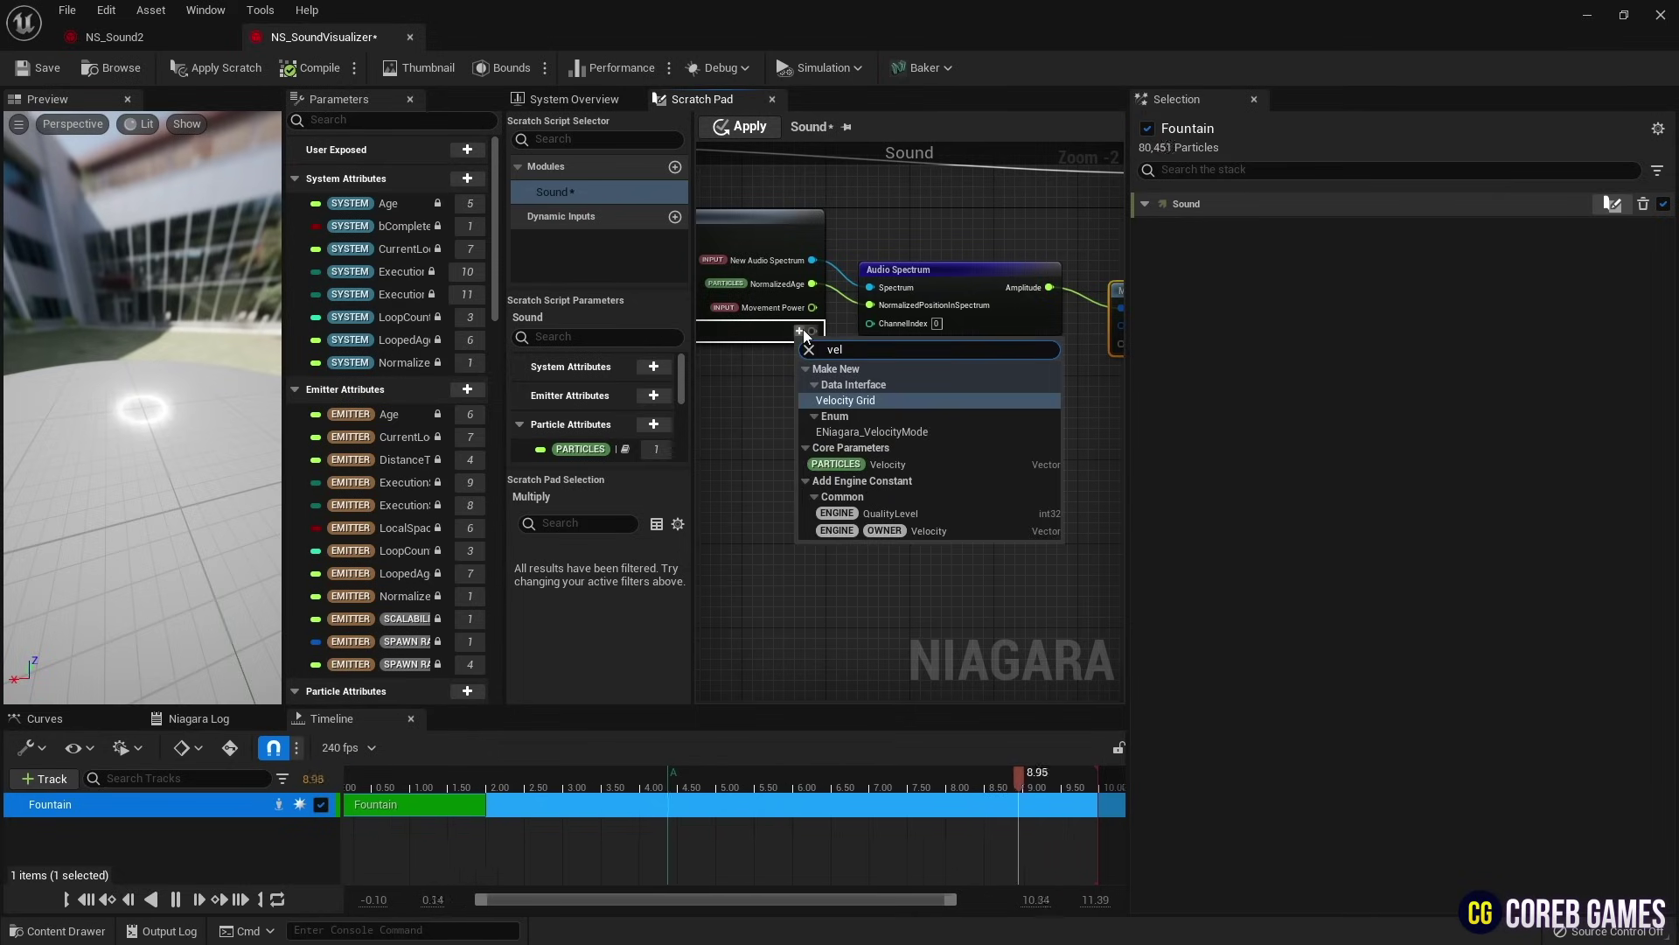
pyautogui.click(895, 470)
# Step: Move Map Get away from the Audio Spectrum node and connect its Velocity output to Multiply's B input
pyautogui.moveTo(841, 245); pyautogui.dragTo(1044, 262, button='right')
pyautogui.moveTo(1013, 250); pyautogui.dragTo(969, 249)
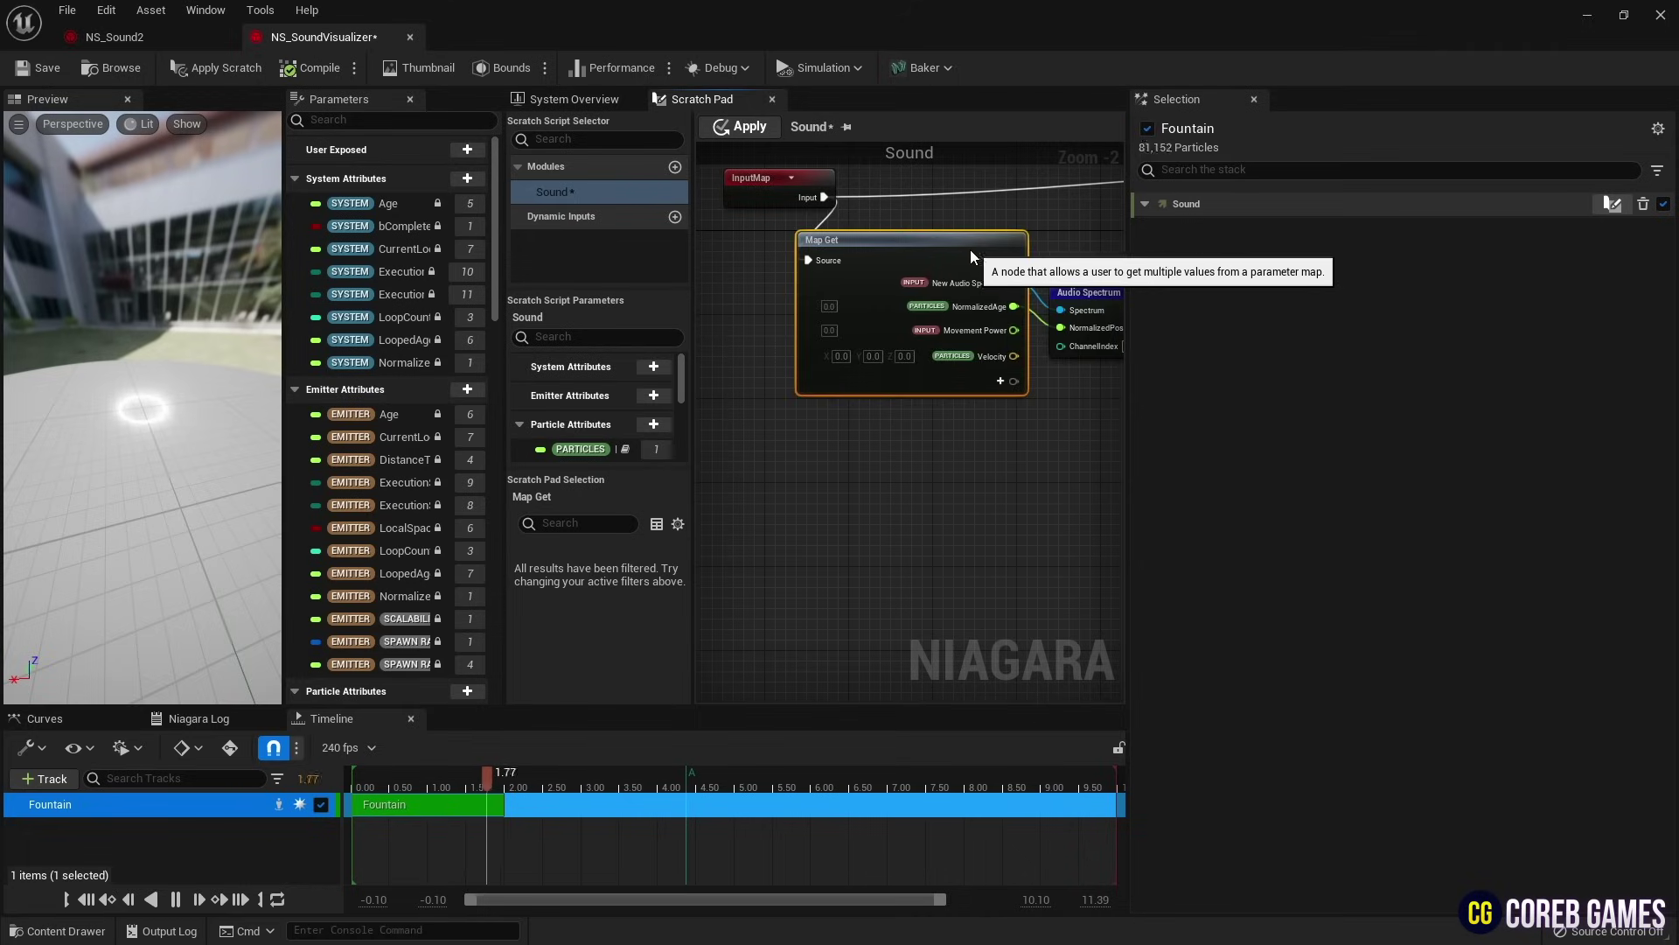
pyautogui.moveTo(1012, 221); pyautogui.dragTo(786, 236, button='right')
pyautogui.scroll(-1, 826, 295)
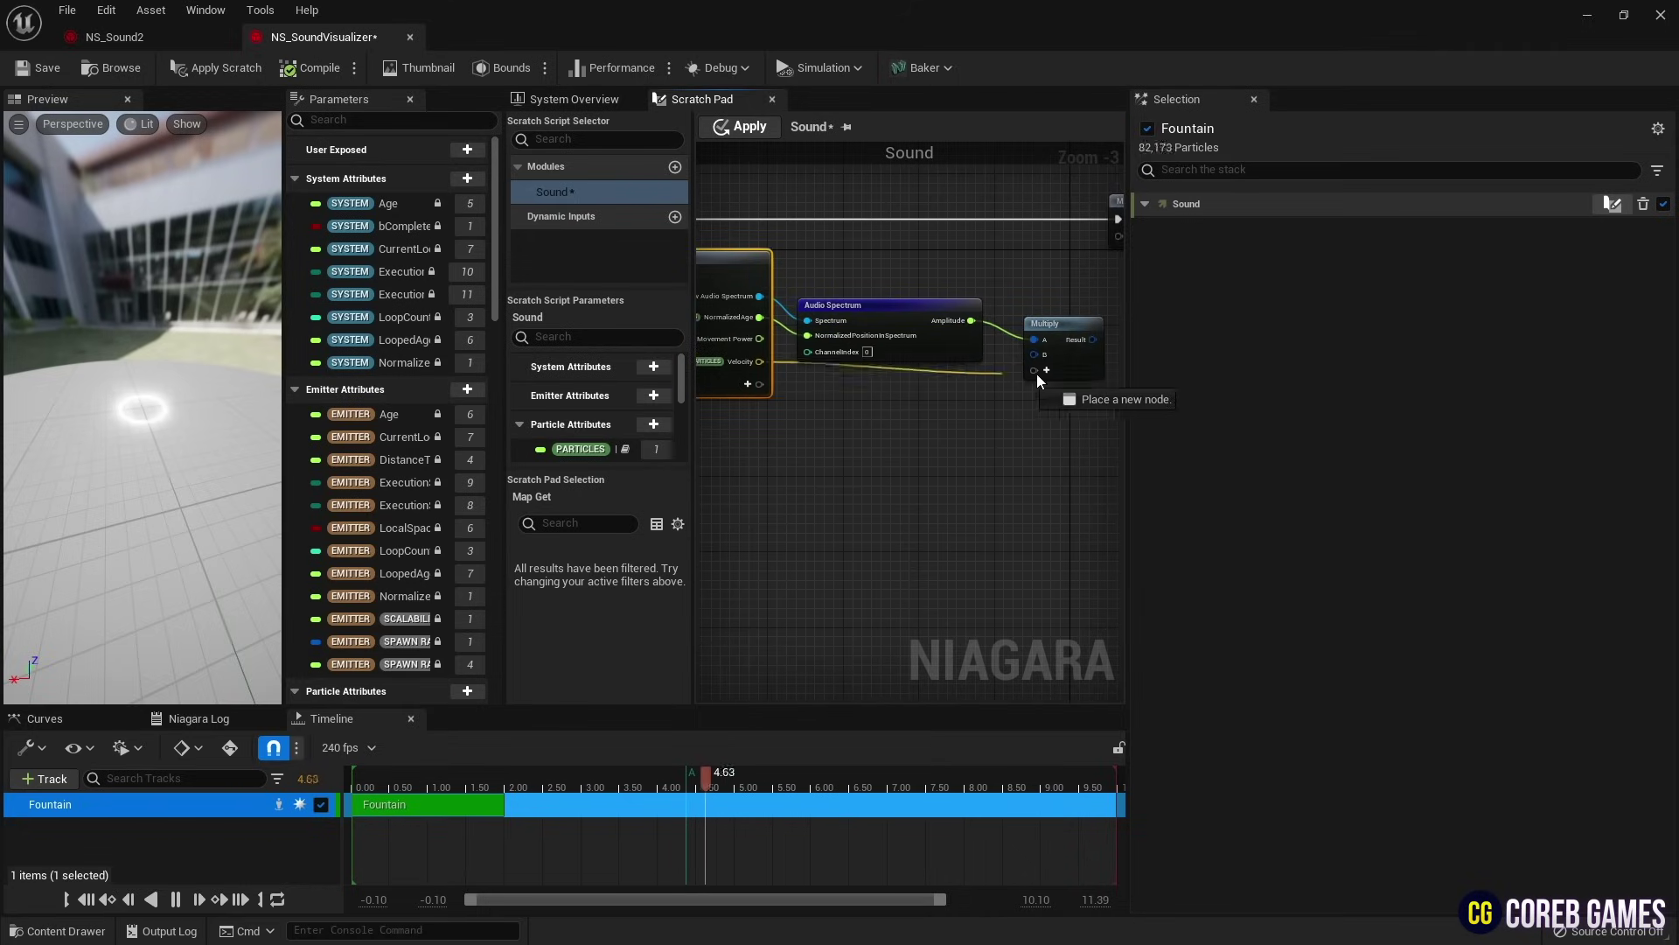
pyautogui.moveTo(1036, 375); pyautogui.dragTo(1035, 354)
# Step: Add a third input, C, to the Multiply node and connect Movement Power to it
pyautogui.moveTo(937, 434); pyautogui.dragTo(955, 383, button='right')
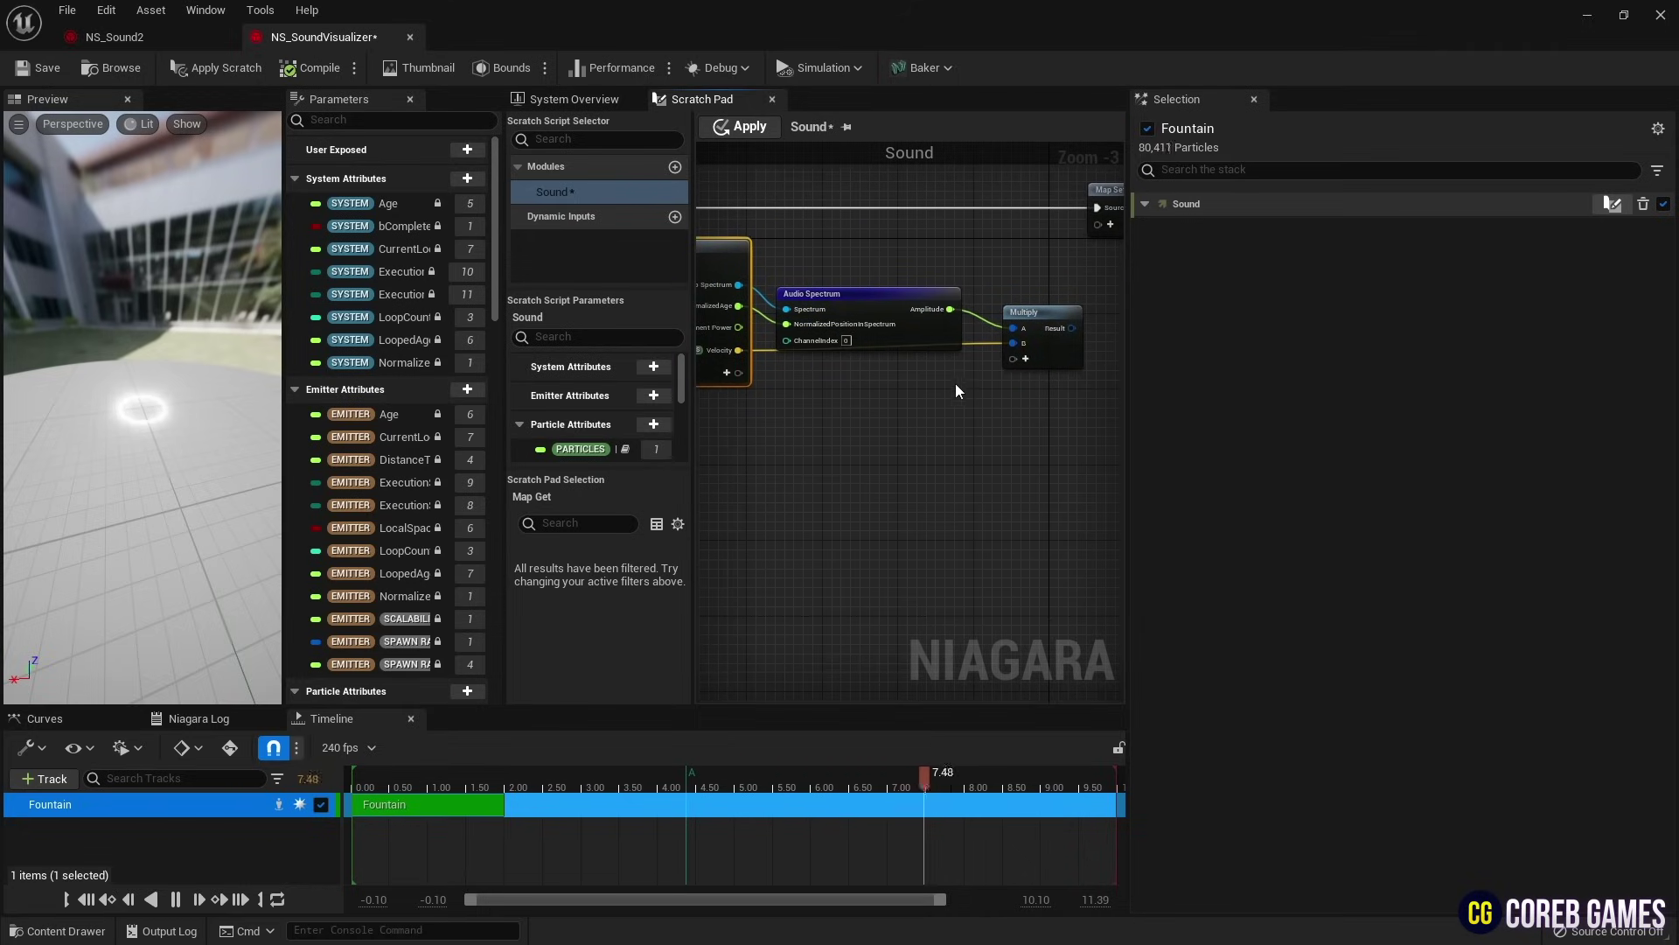
pyautogui.click(1026, 359)
pyautogui.click(1058, 409)
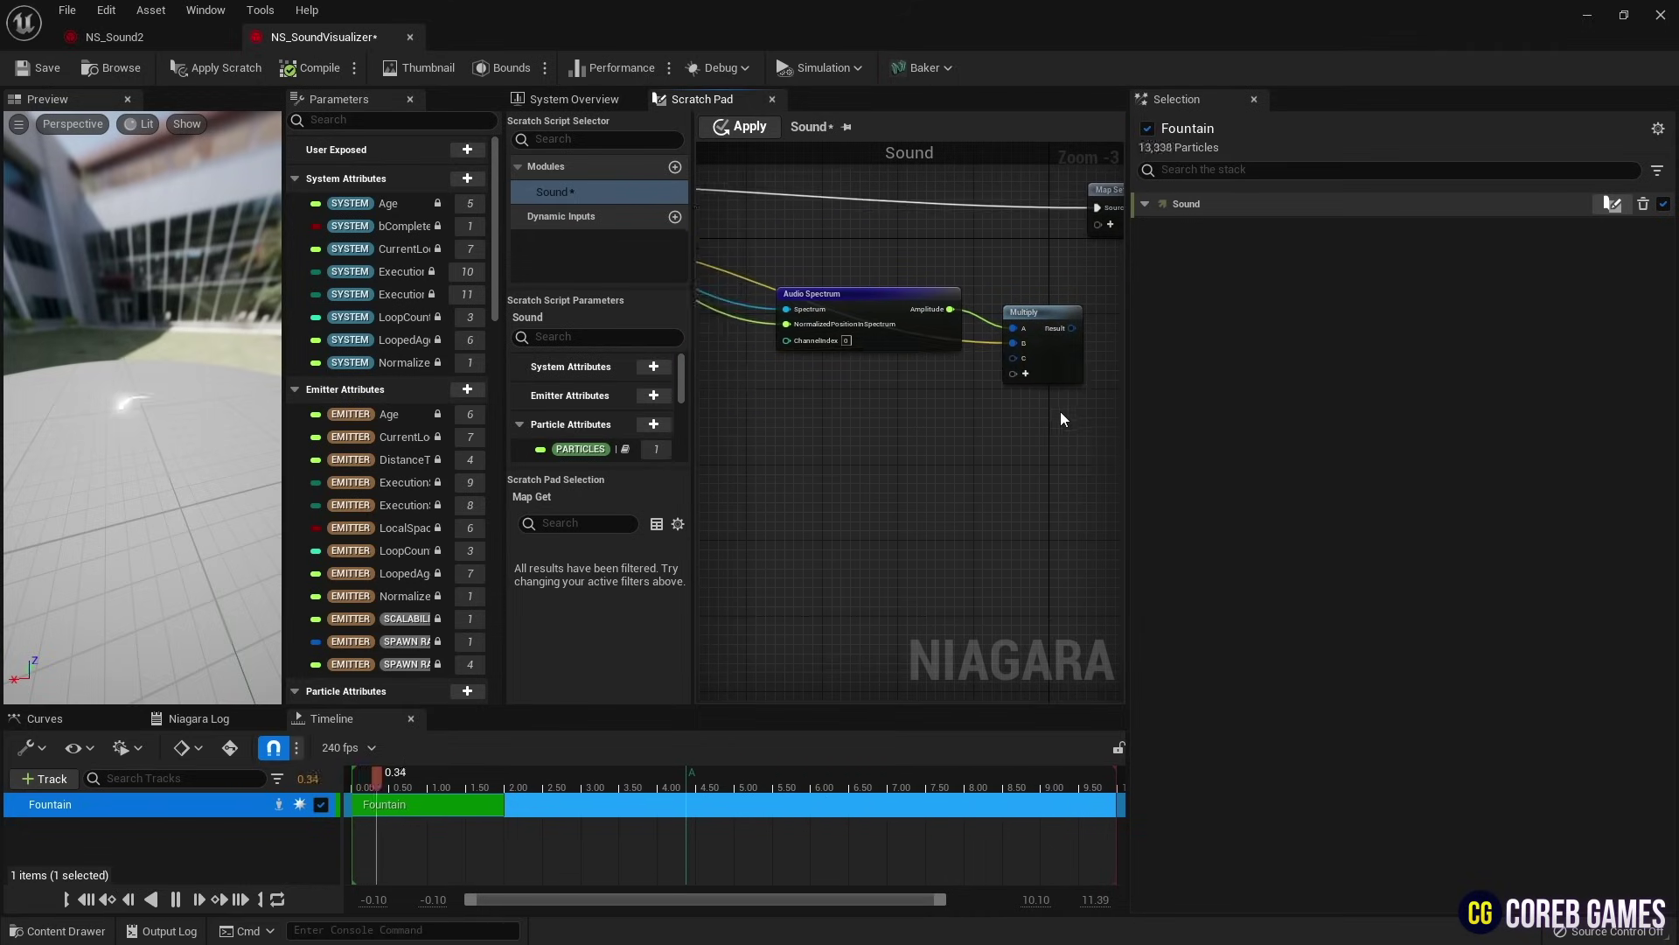
pyautogui.moveTo(860, 423); pyautogui.dragTo(932, 434, button='right')
pyautogui.moveTo(810, 339); pyautogui.dragTo(1085, 375)
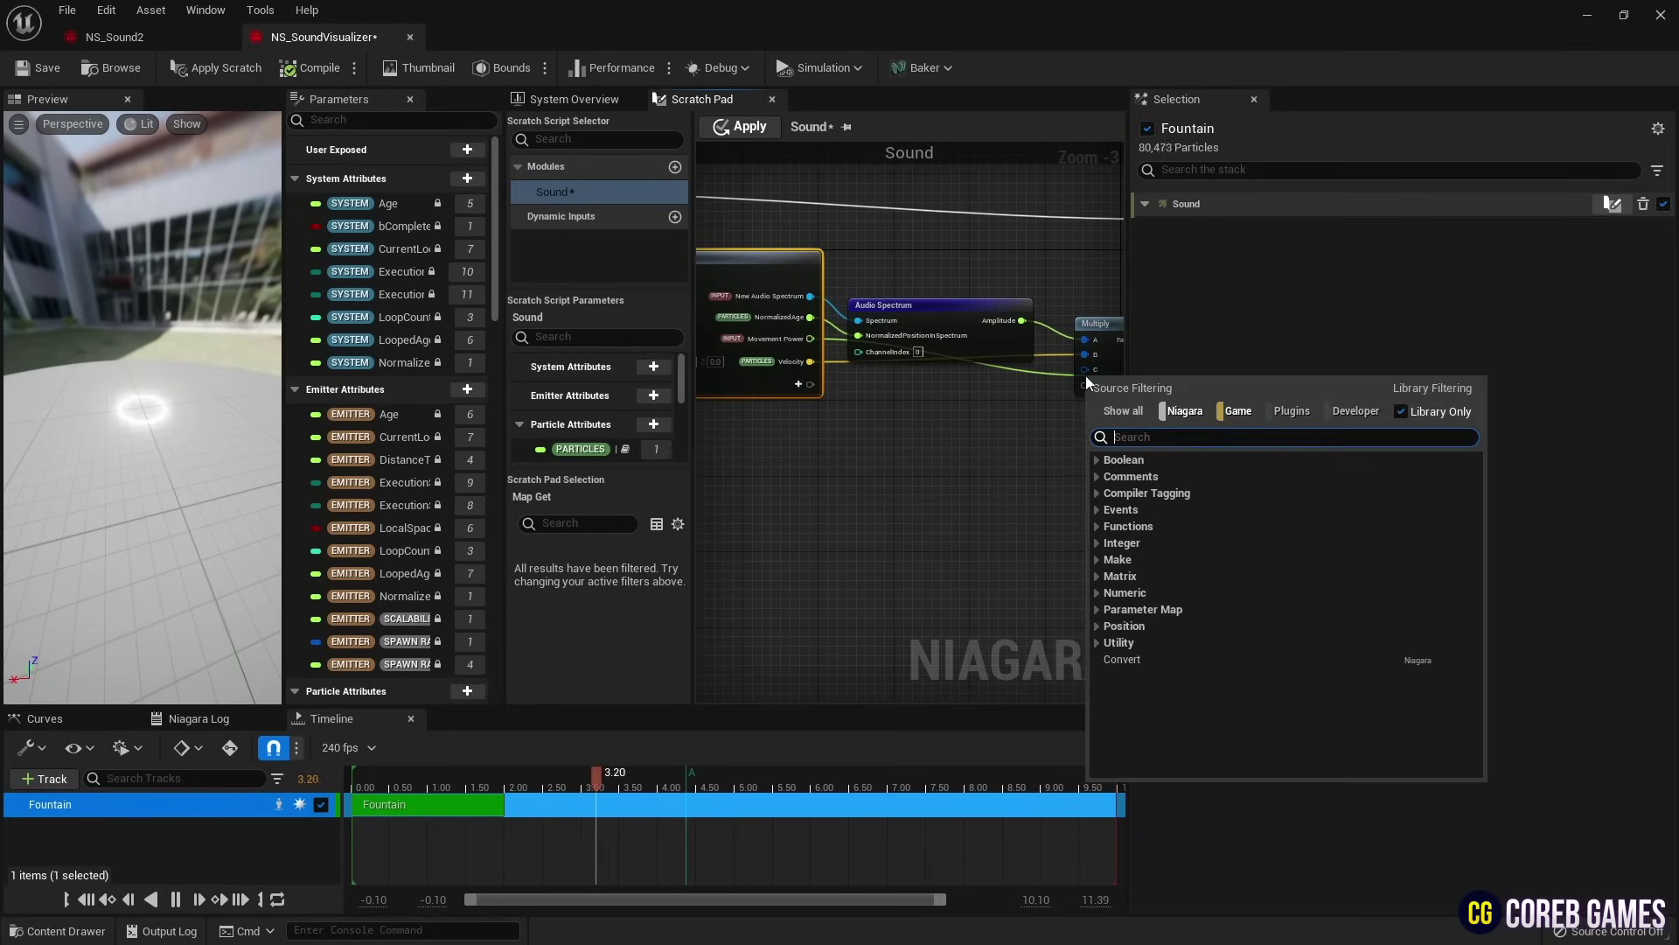
pyautogui.click(788, 346)
# Step: Move the Movement Power pin below Velocity on Map Get and rearrange the nodes so the wires run clear of Audio Spectrum
pyautogui.rightClick(803, 342)
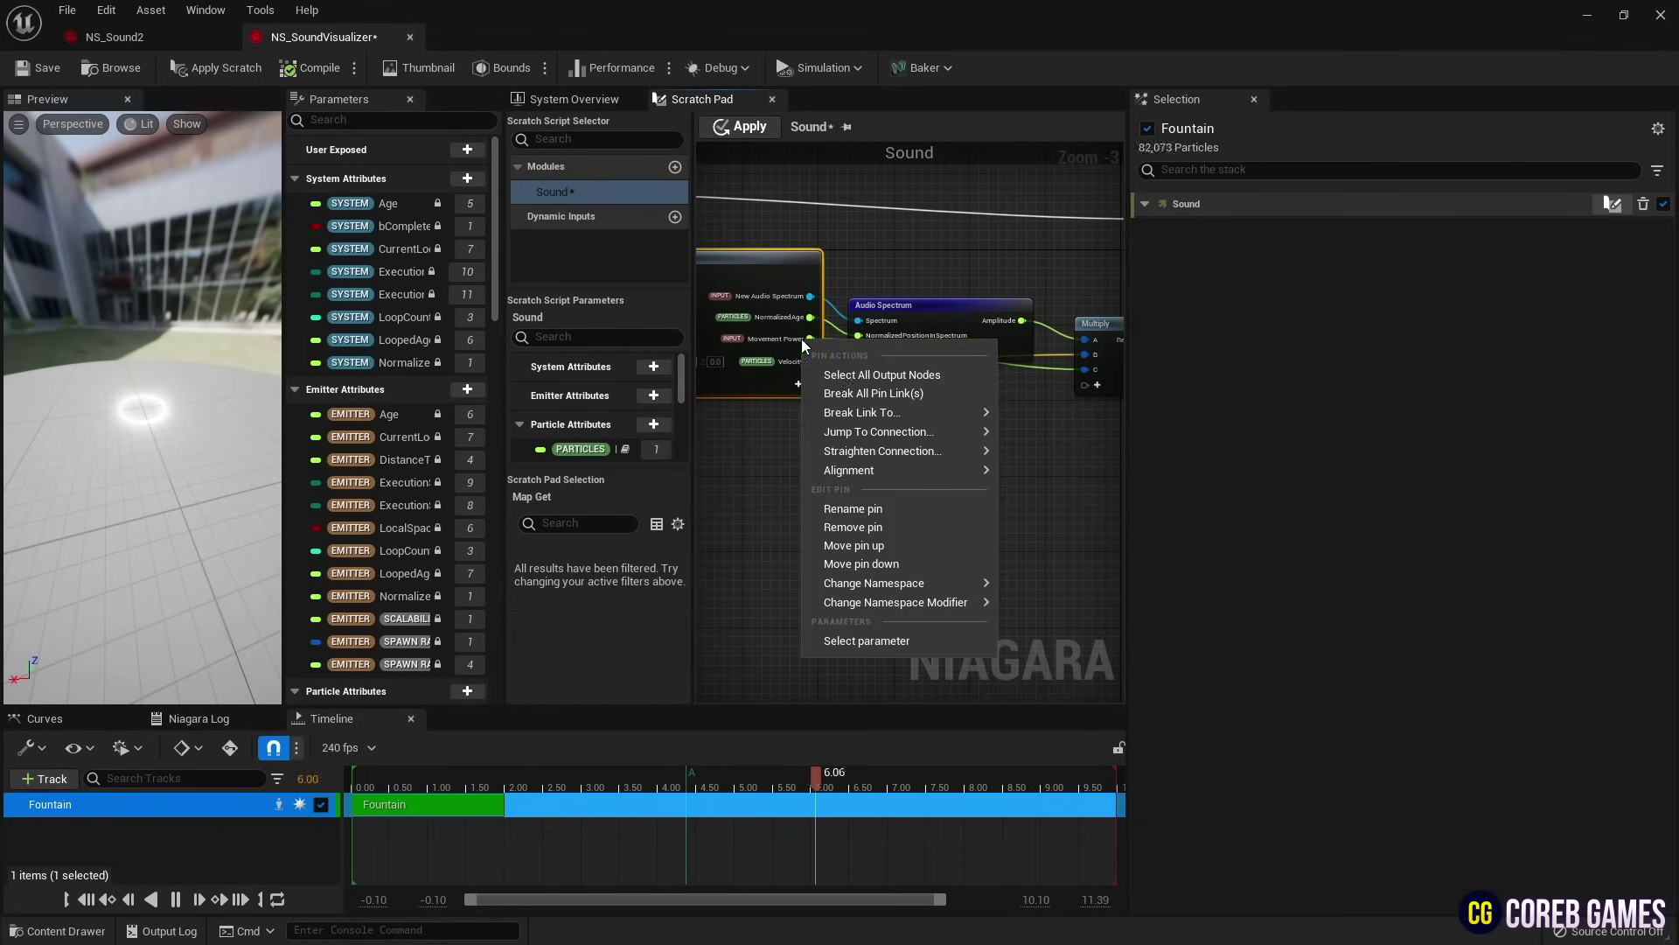
pyautogui.click(921, 564)
pyautogui.scroll(-2, 848, 365)
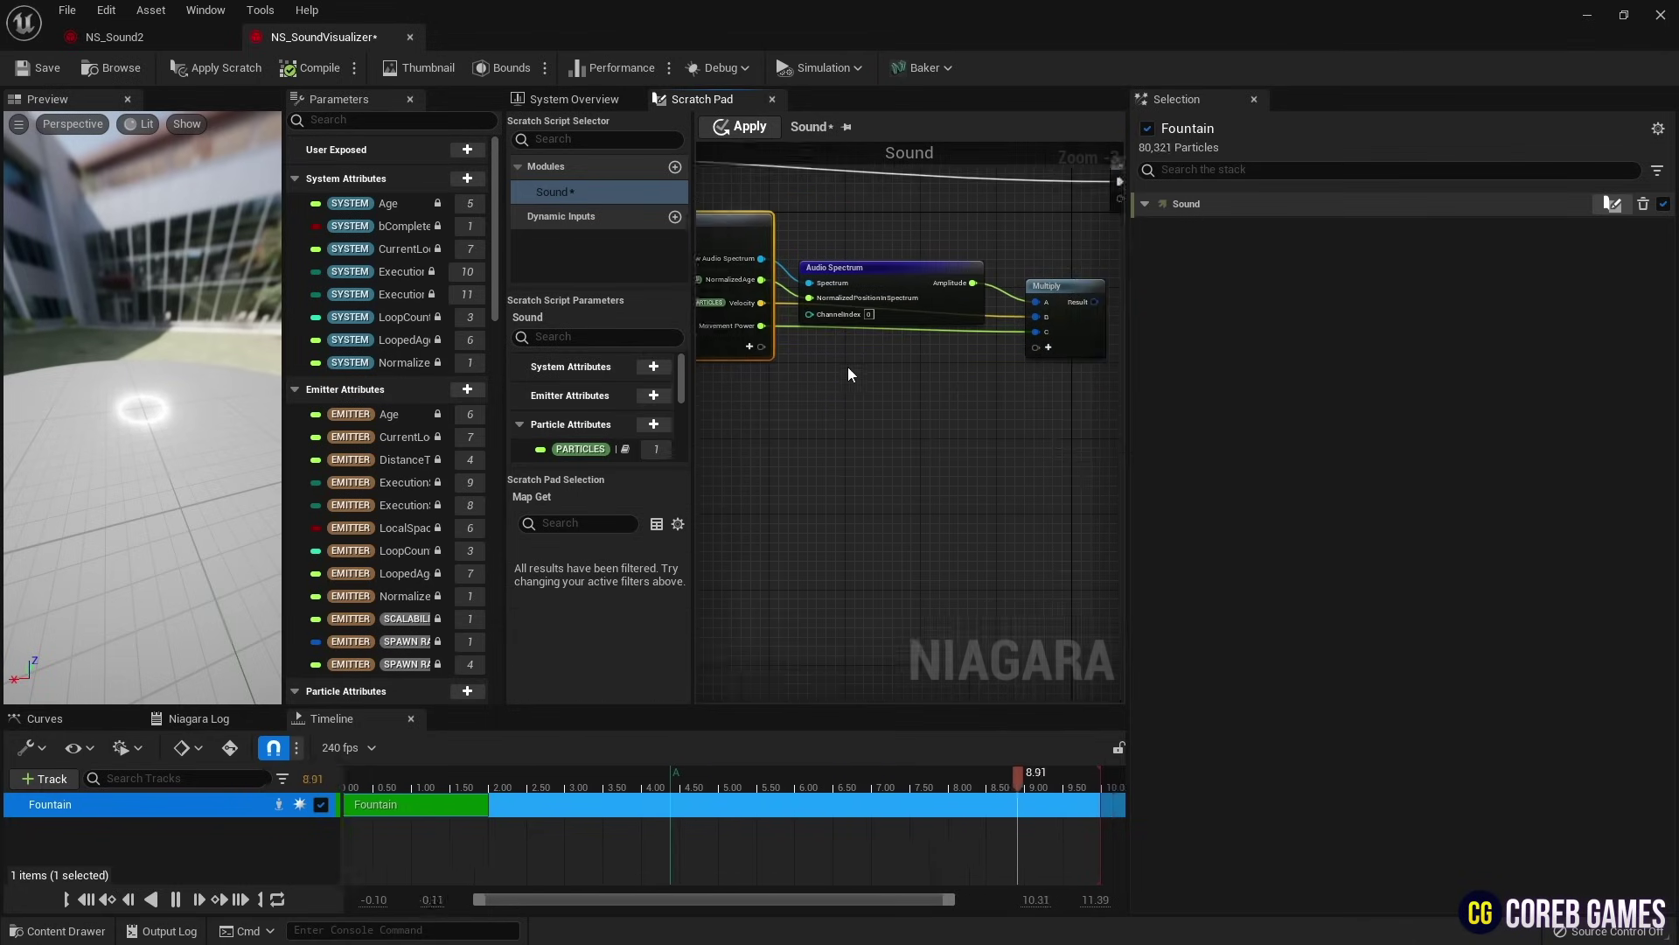
pyautogui.moveTo(979, 349); pyautogui.dragTo(985, 351)
pyautogui.click(784, 302)
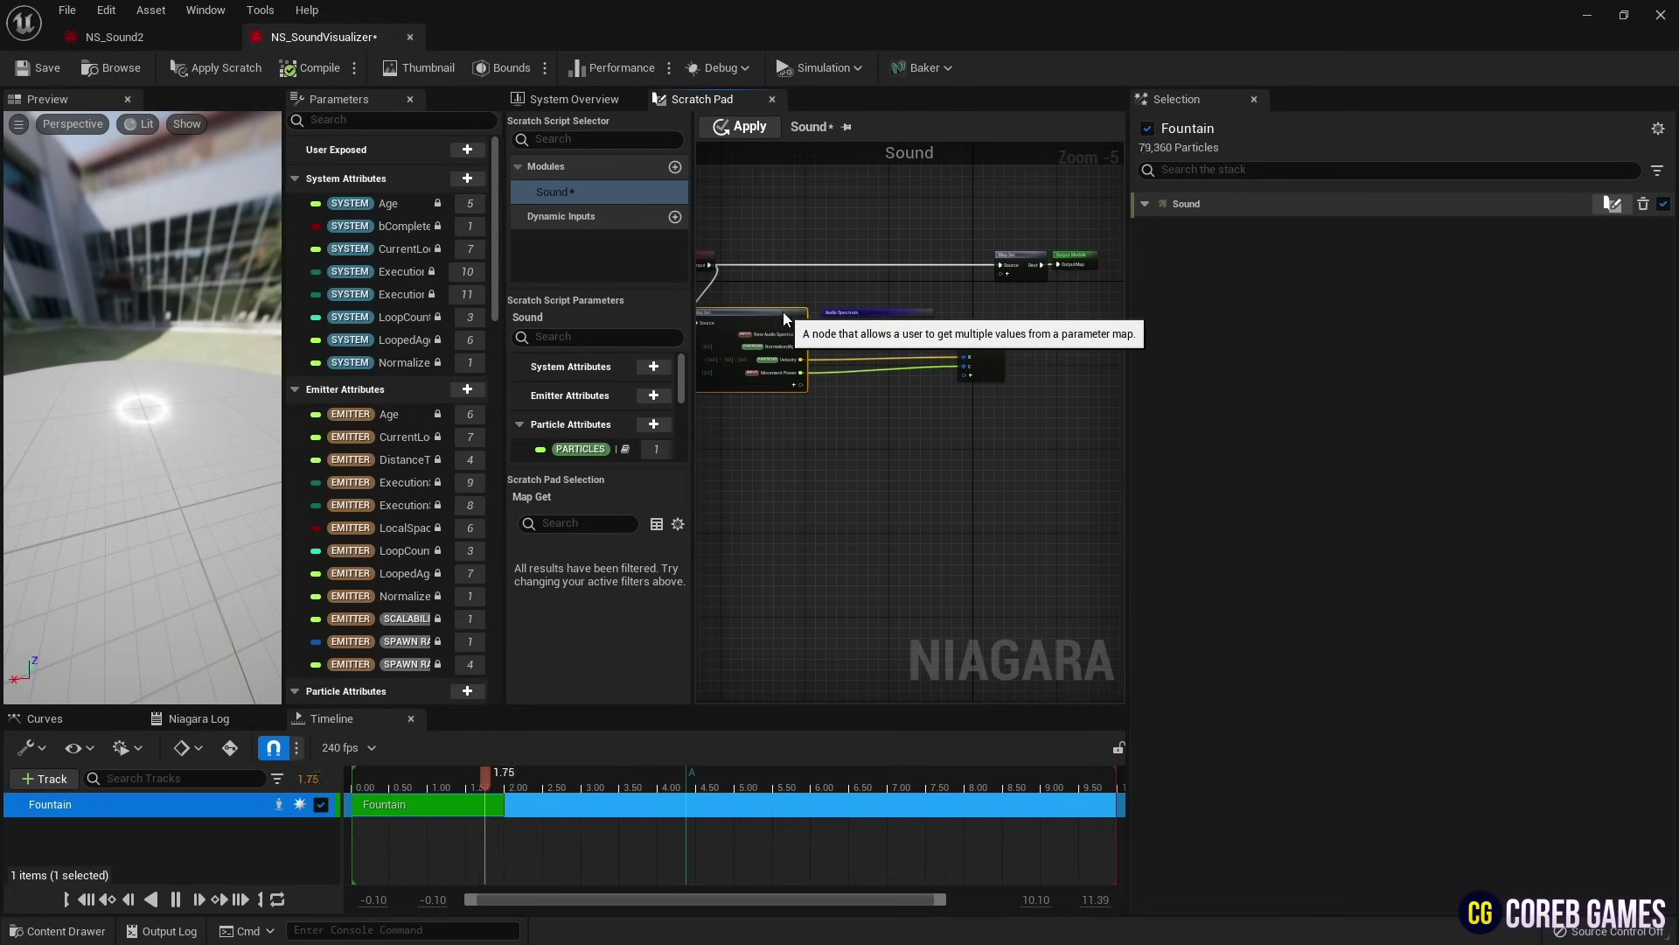
pyautogui.scroll(1, 969, 285)
pyautogui.scroll(1, 918, 368)
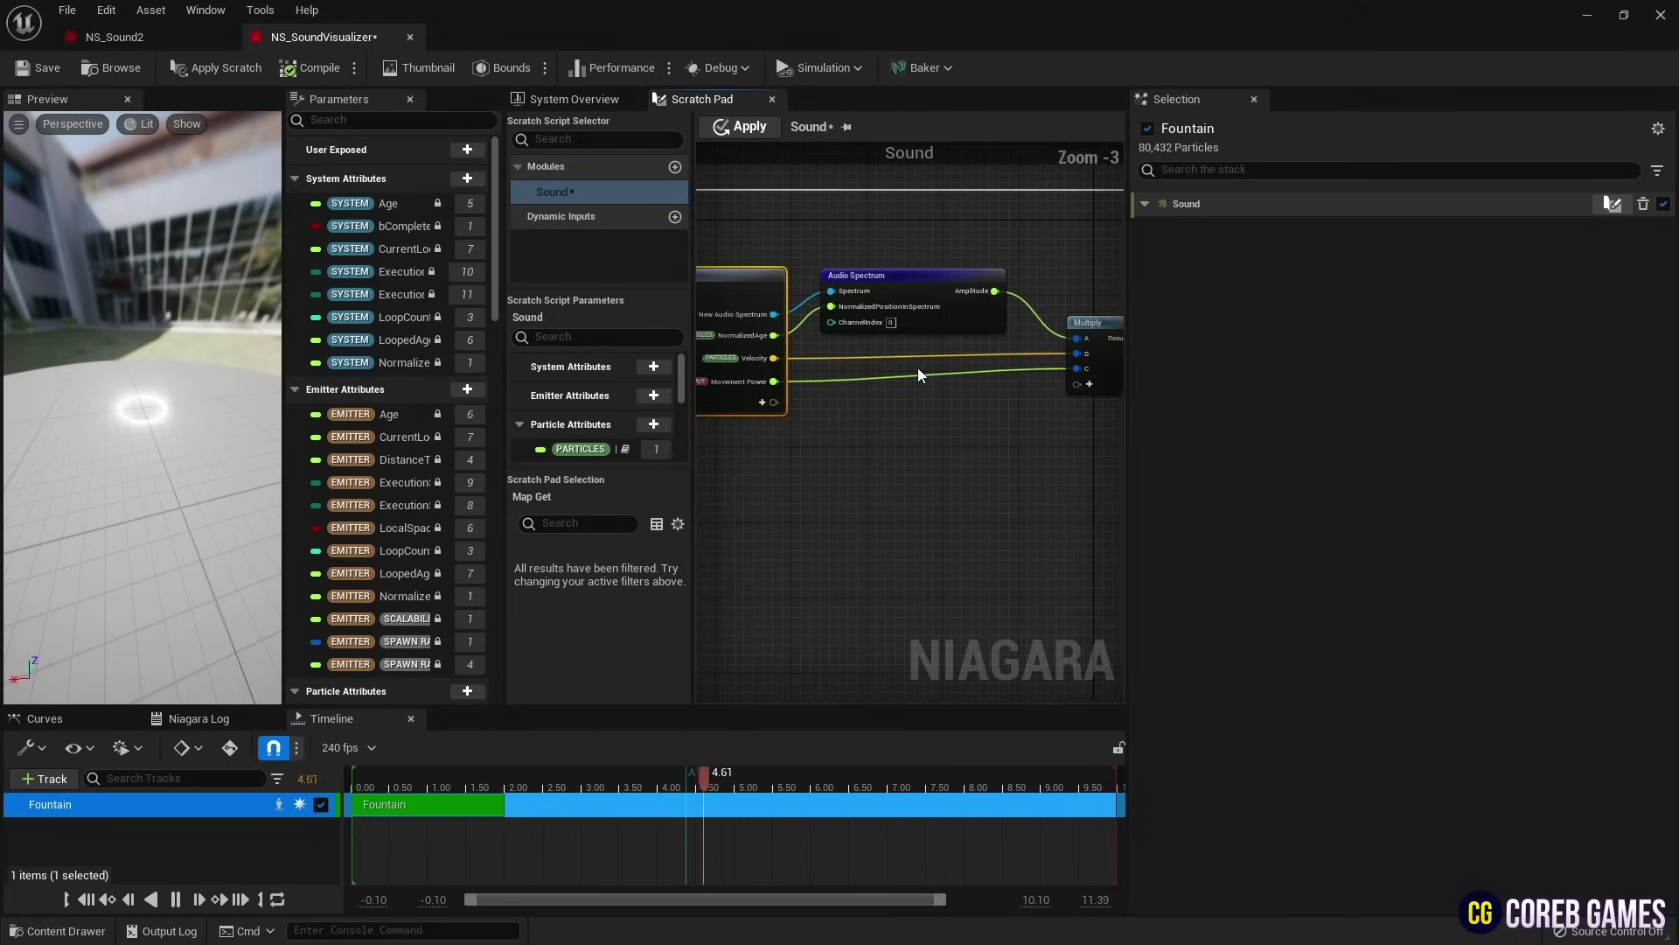
# Step: Add the Particles Velocity parameter to the Map Set node and feed it with the Multiply node's Result
pyautogui.moveTo(918, 369); pyautogui.dragTo(793, 405, button='right')
pyautogui.click(1028, 240)
pyautogui.write('velocity')
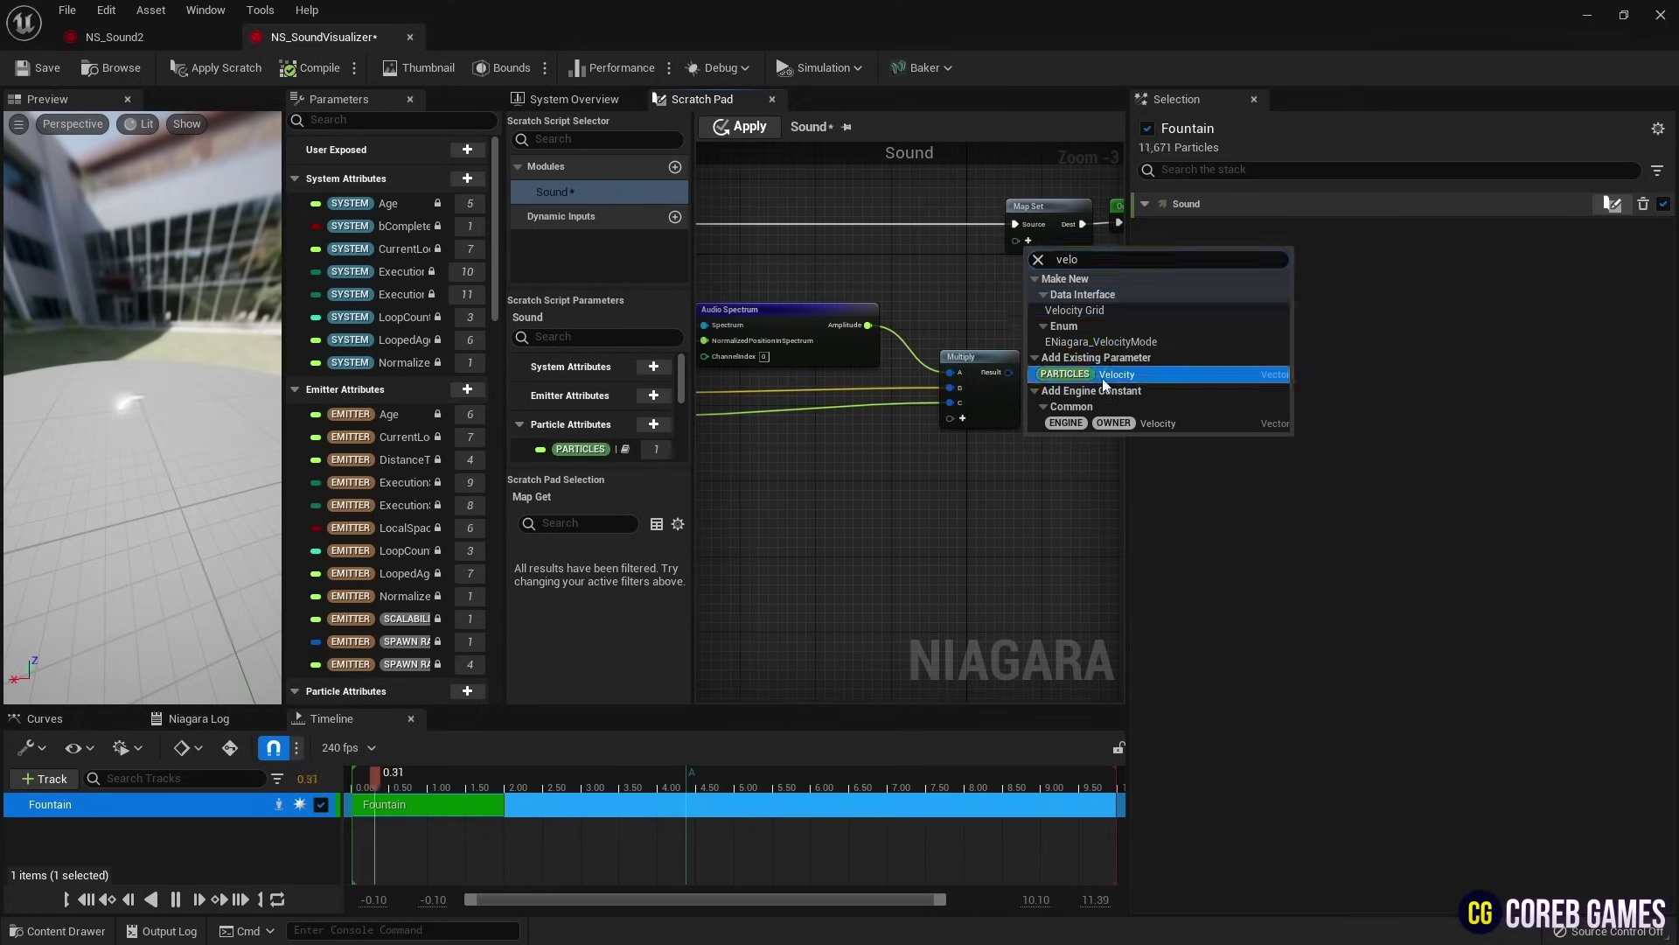
pyautogui.click(1102, 376)
pyautogui.moveTo(958, 255); pyautogui.dragTo(959, 256)
pyautogui.moveTo(1021, 329); pyautogui.dragTo(911, 347, button='right')
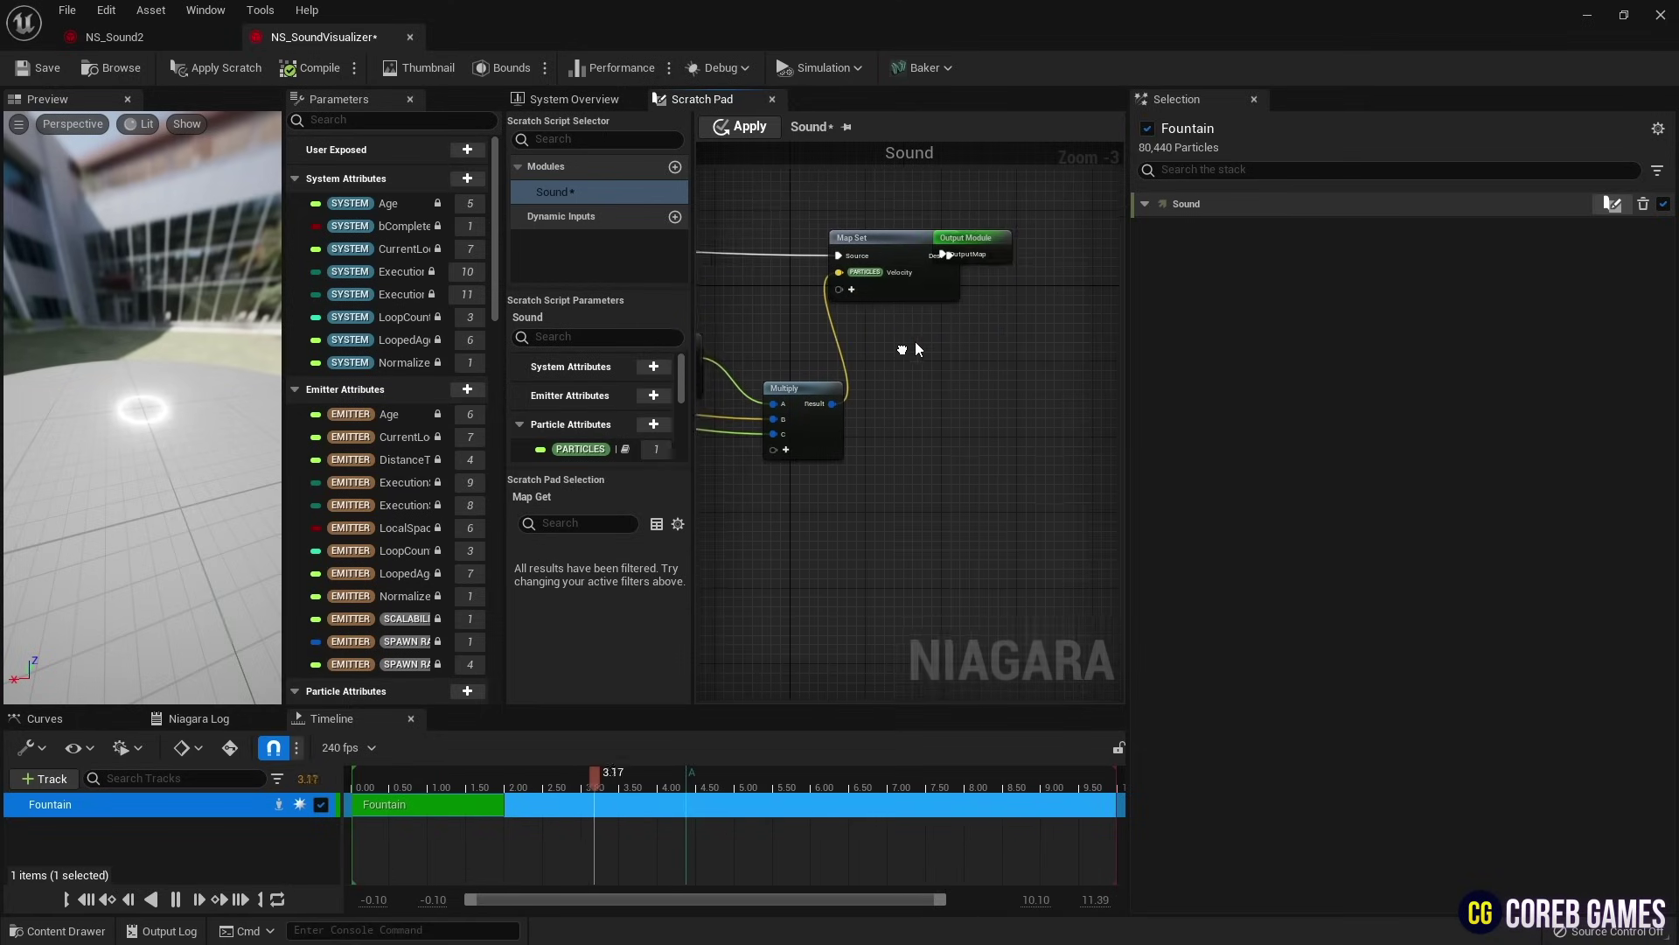
# Step: Move the Output Module node clear of Map Set and apply the Sound scratch module's changes
pyautogui.scroll(-2, 922, 326)
pyautogui.moveTo(963, 280); pyautogui.dragTo(994, 278)
pyautogui.moveTo(914, 344); pyautogui.dragTo(959, 331, button='right')
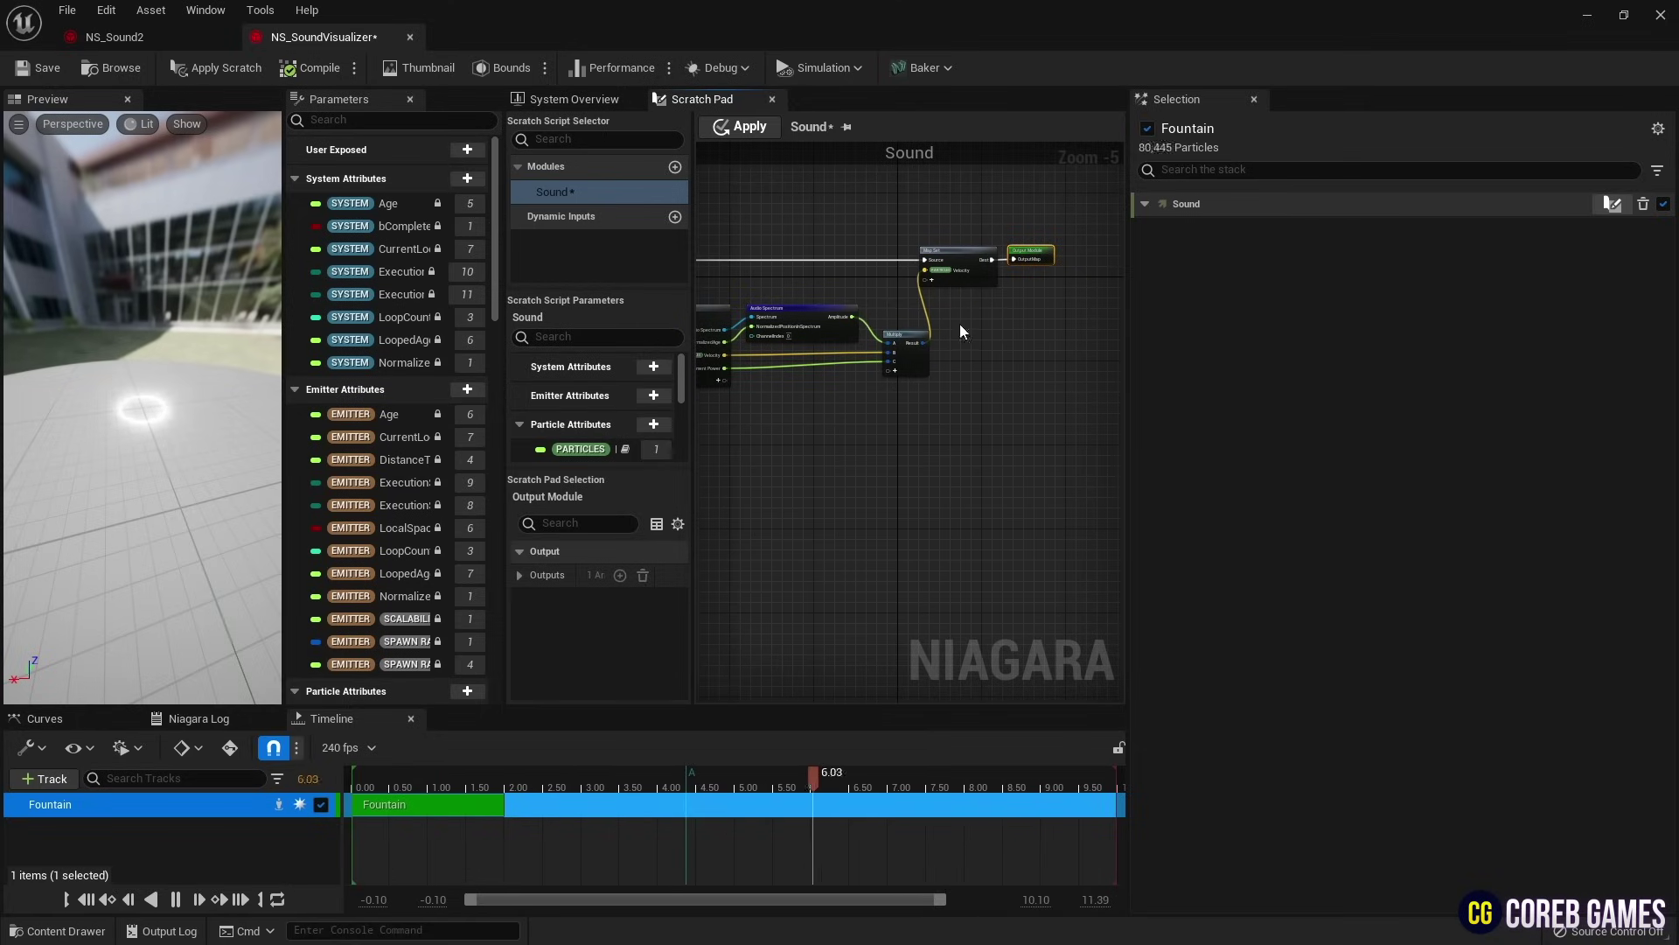
pyautogui.click(745, 130)
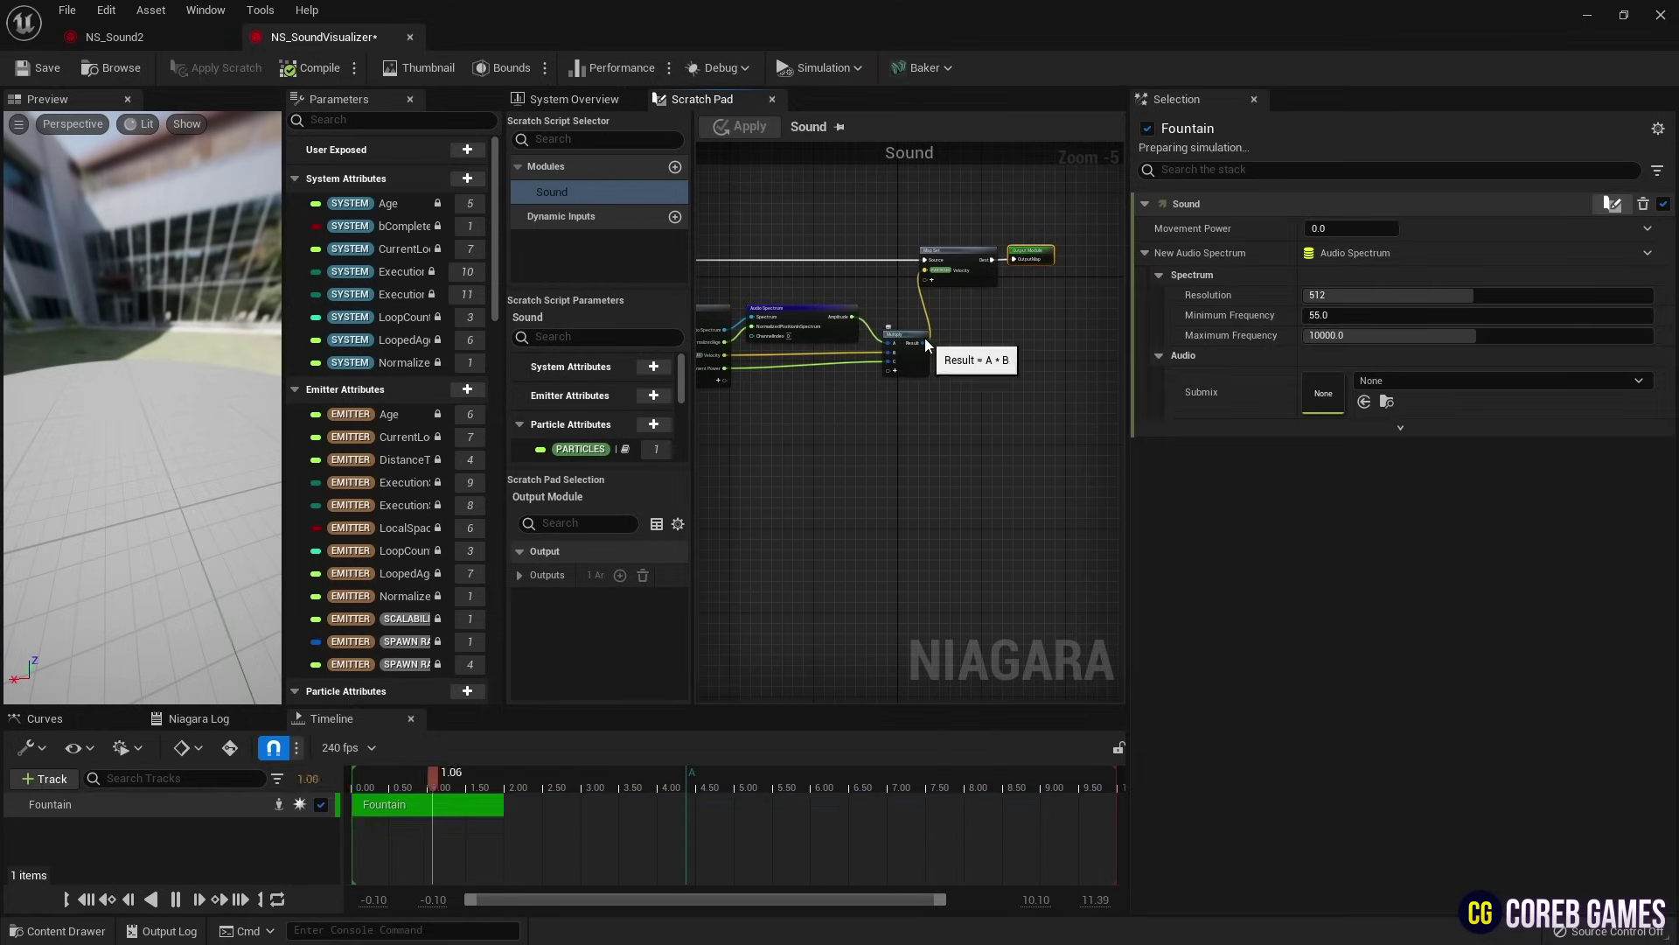
pyautogui.scroll(1, 909, 275)
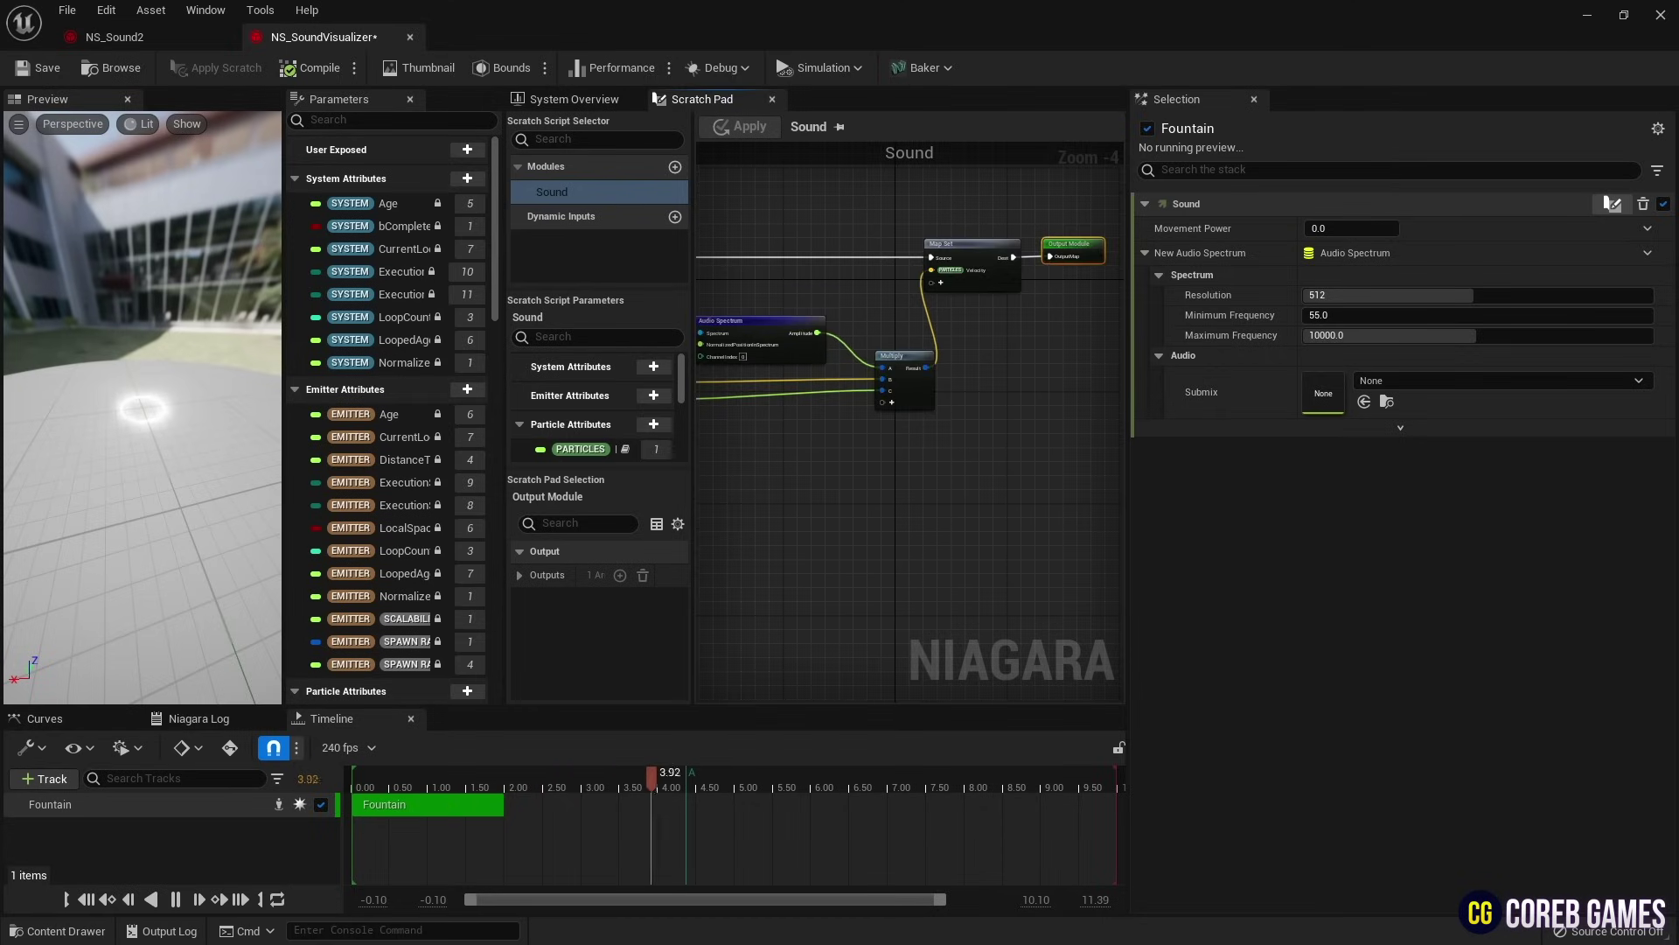
# Step: Return to the system overview and add a Scale Sprite Size module to the Fountain emitter's Particle Update stage
pyautogui.click(574, 99)
pyautogui.click(934, 436)
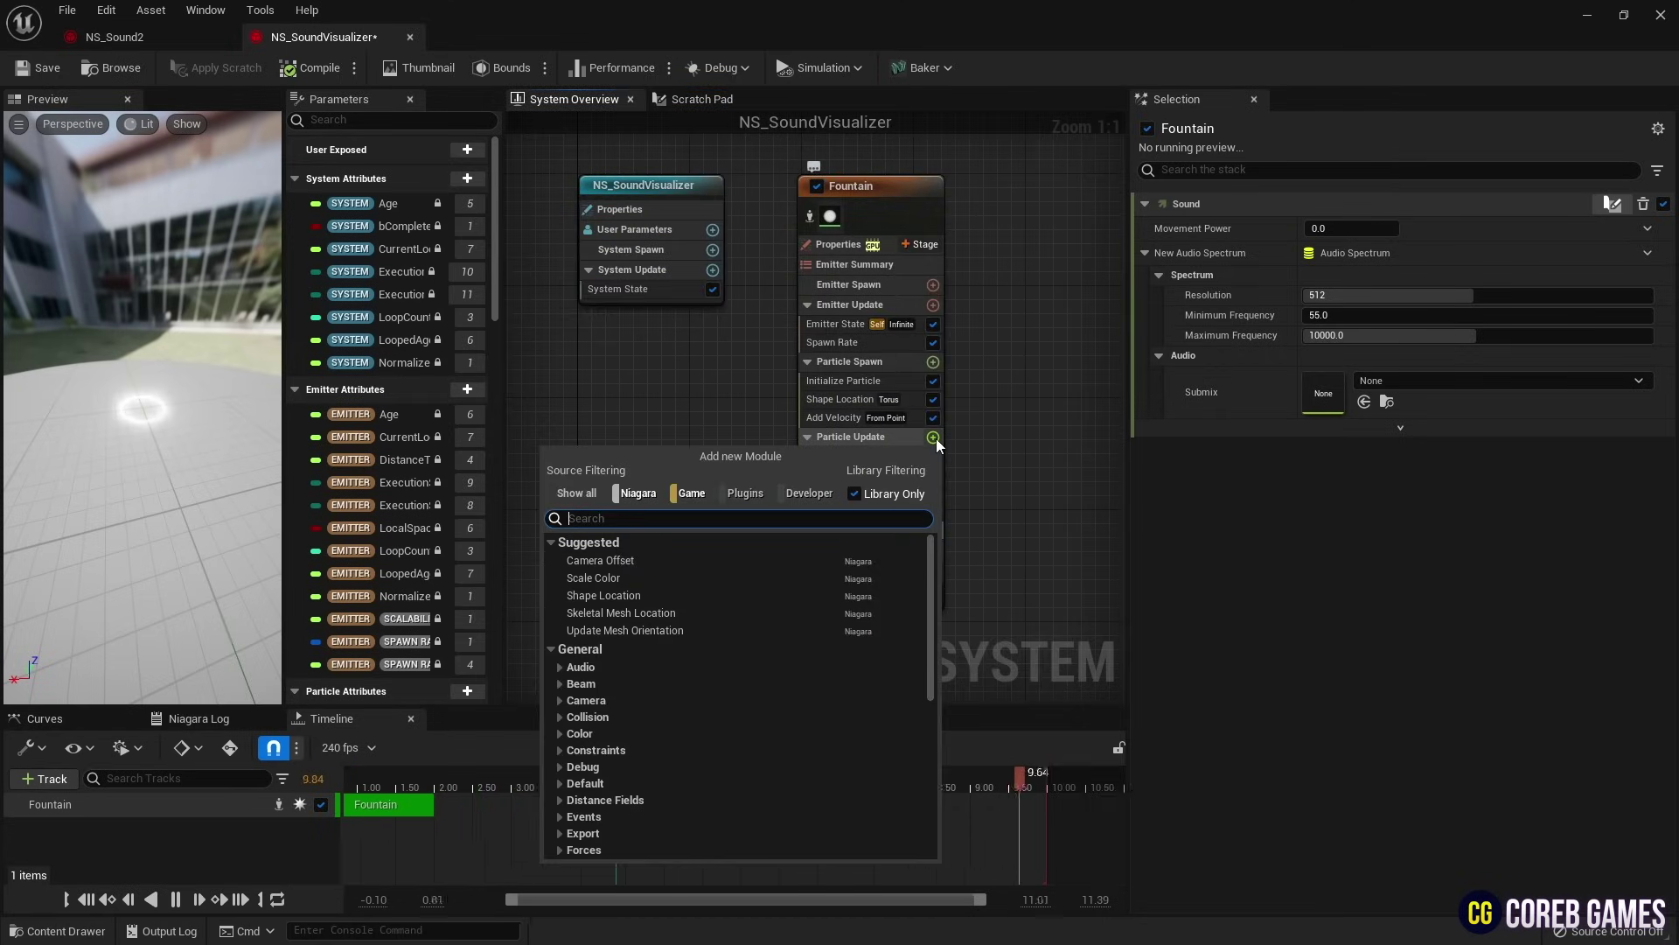
pyautogui.write('scale')
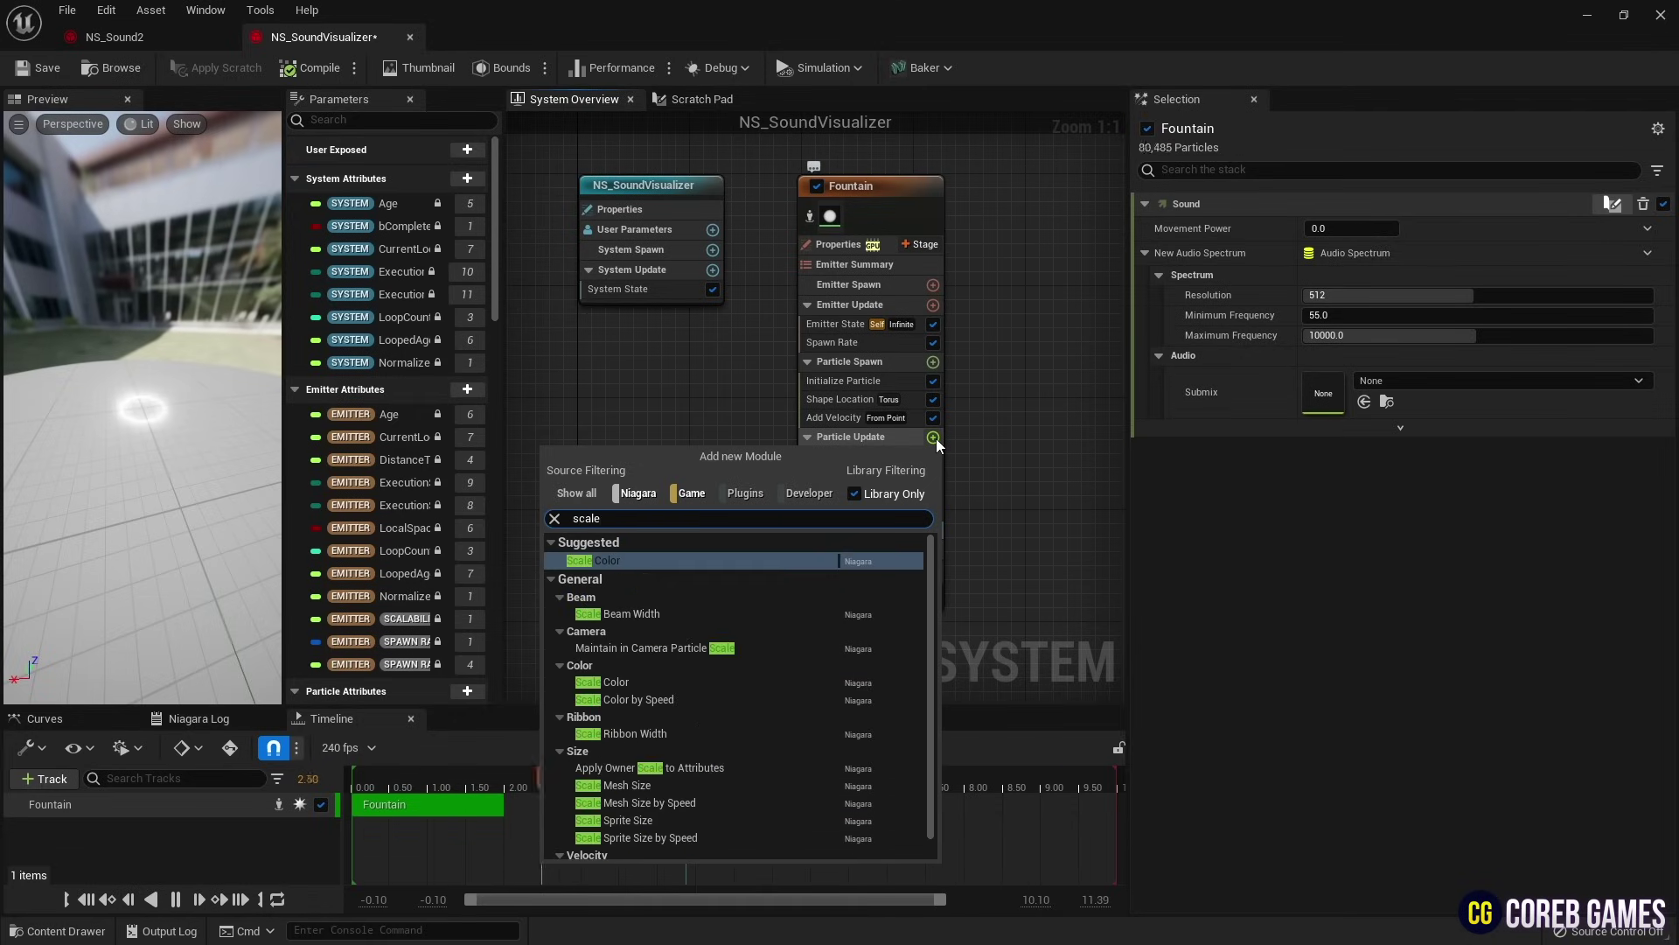
pyautogui.press('Down')
pyautogui.press('Down')
pyautogui.press('Down')
pyautogui.press('Down')
pyautogui.press('Down')
pyautogui.press('Down')
pyautogui.press('Down')
pyautogui.press('Down')
pyautogui.press('Down')
pyautogui.press('Down')
pyautogui.press('Down')
pyautogui.press('Down')
pyautogui.press('Down')
pyautogui.press('Down')
pyautogui.press('Down')
pyautogui.press('Return')
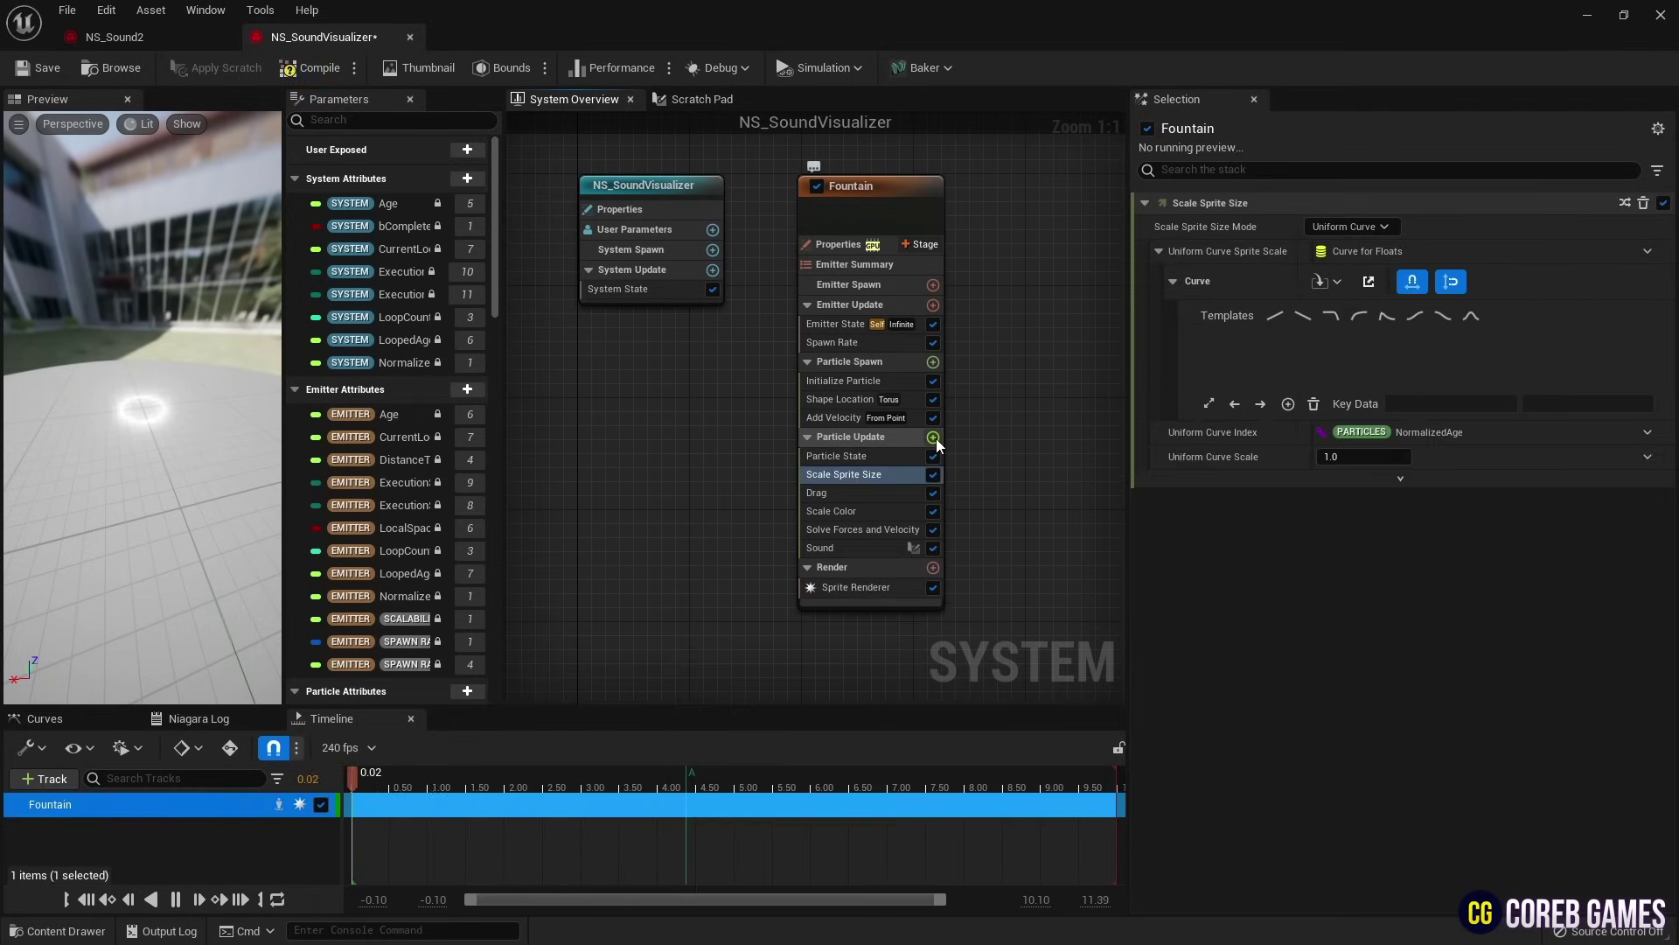
# Step: Shape the Scale Sprite Size curve to fall from 1 at age 0 to 0 at age 1, and choose cubic interpolation for its first key
pyautogui.click(1238, 383)
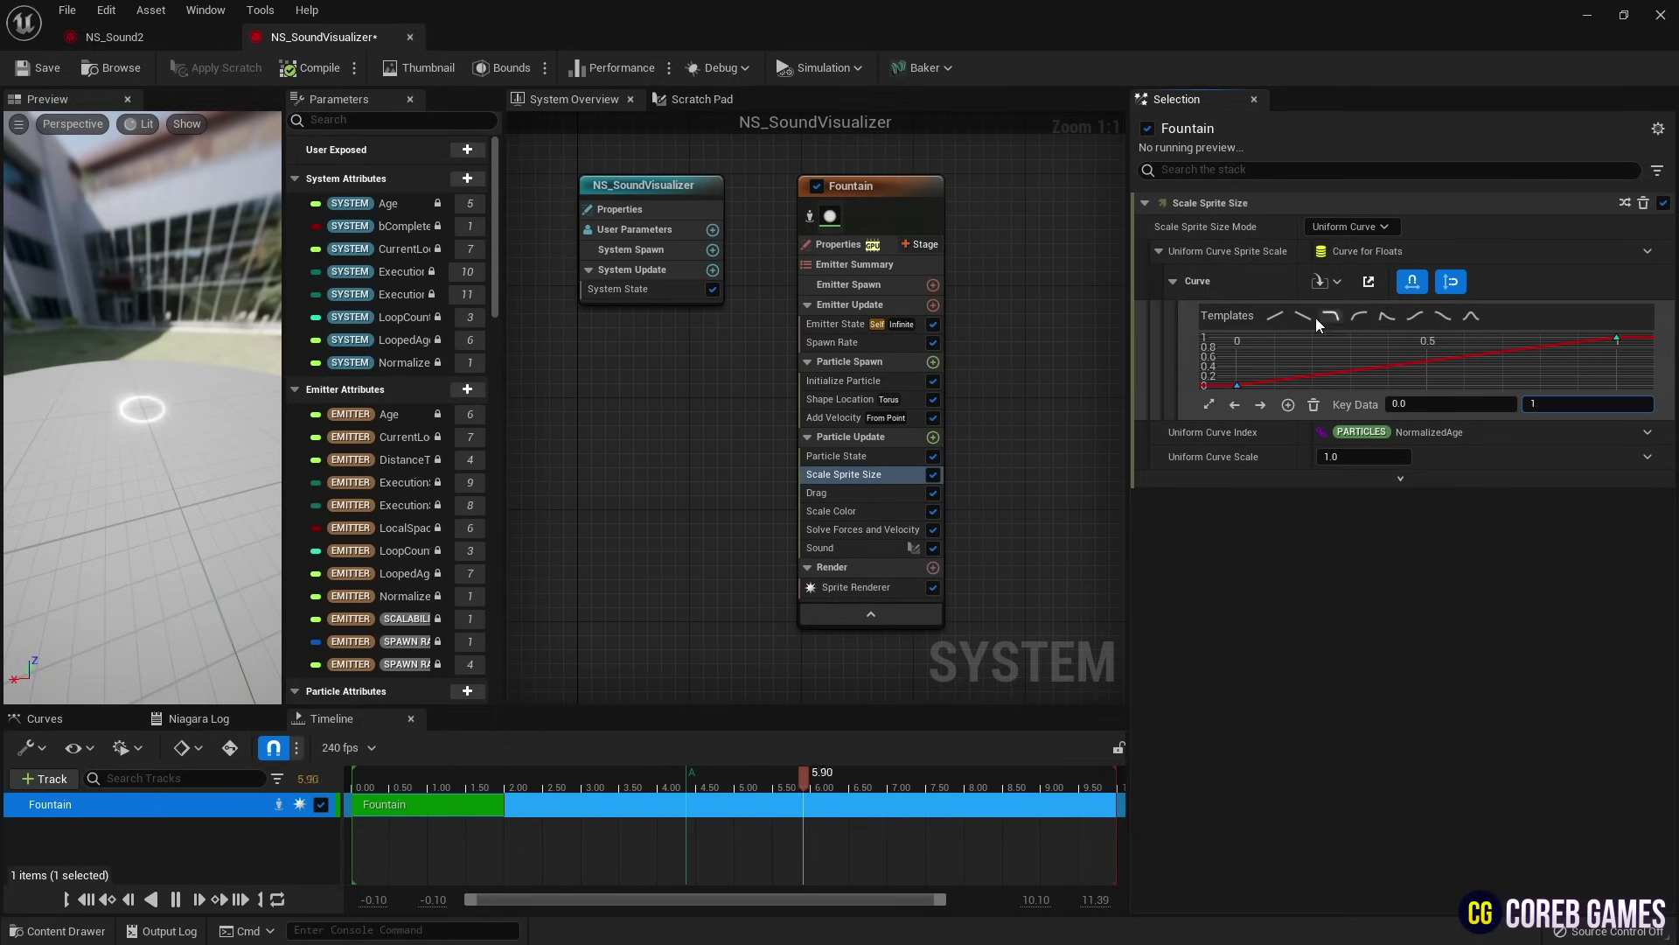
pyautogui.press('Return')
pyautogui.moveTo(1499, 374); pyautogui.dragTo(1421, 382, button='right')
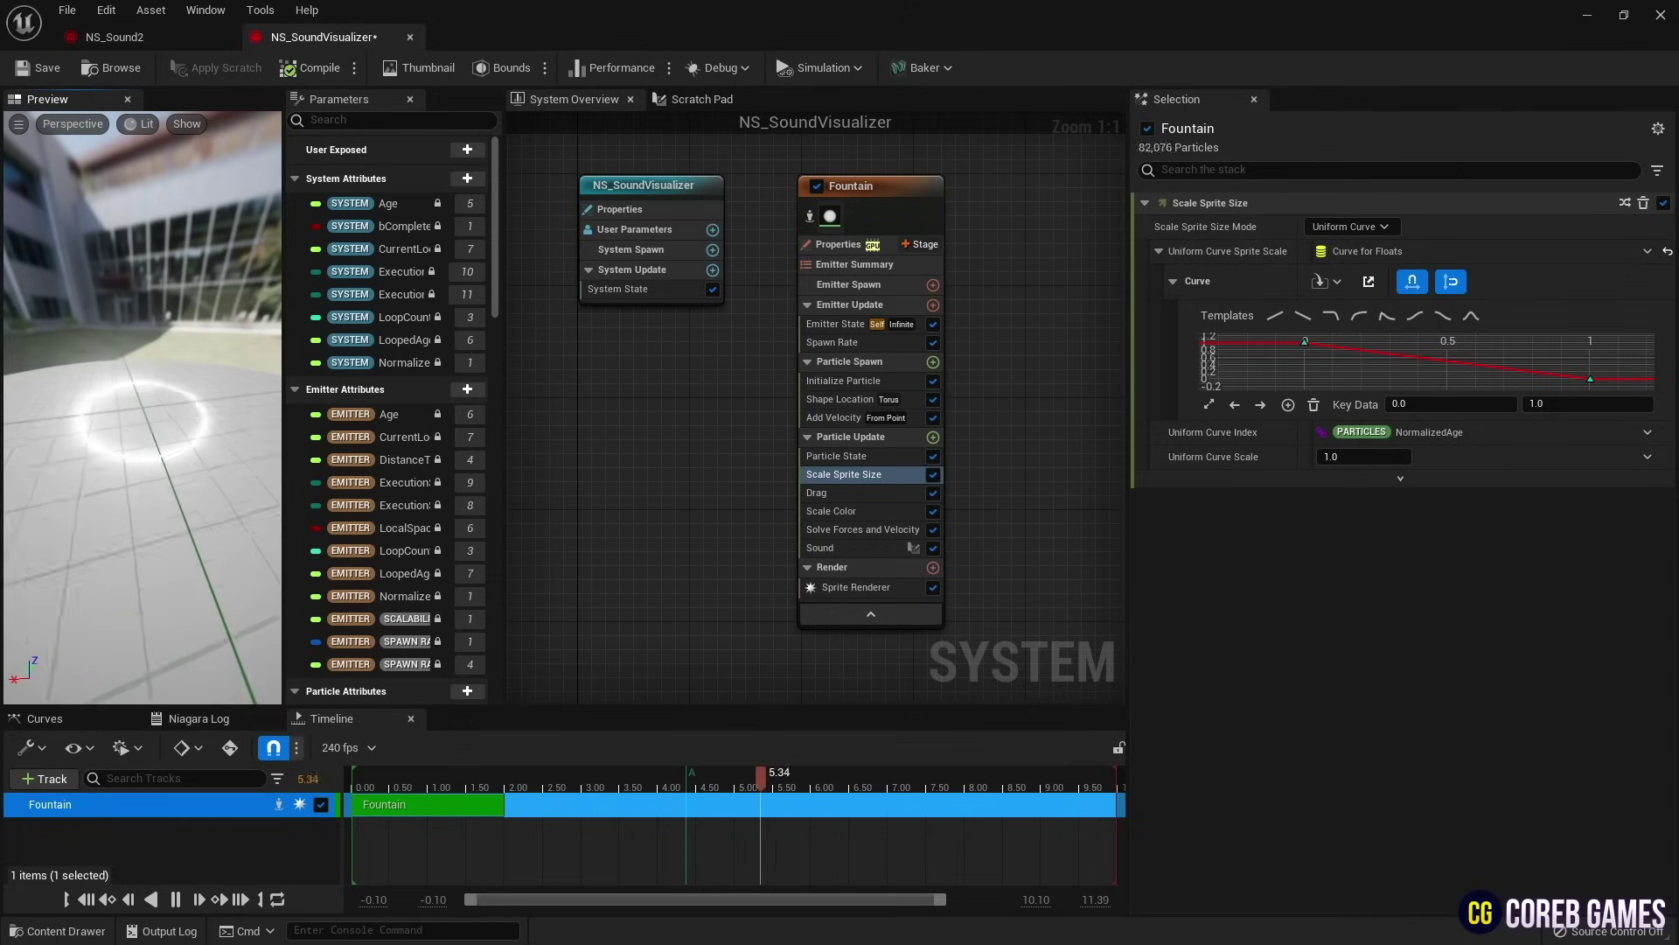
pyautogui.click(1305, 343)
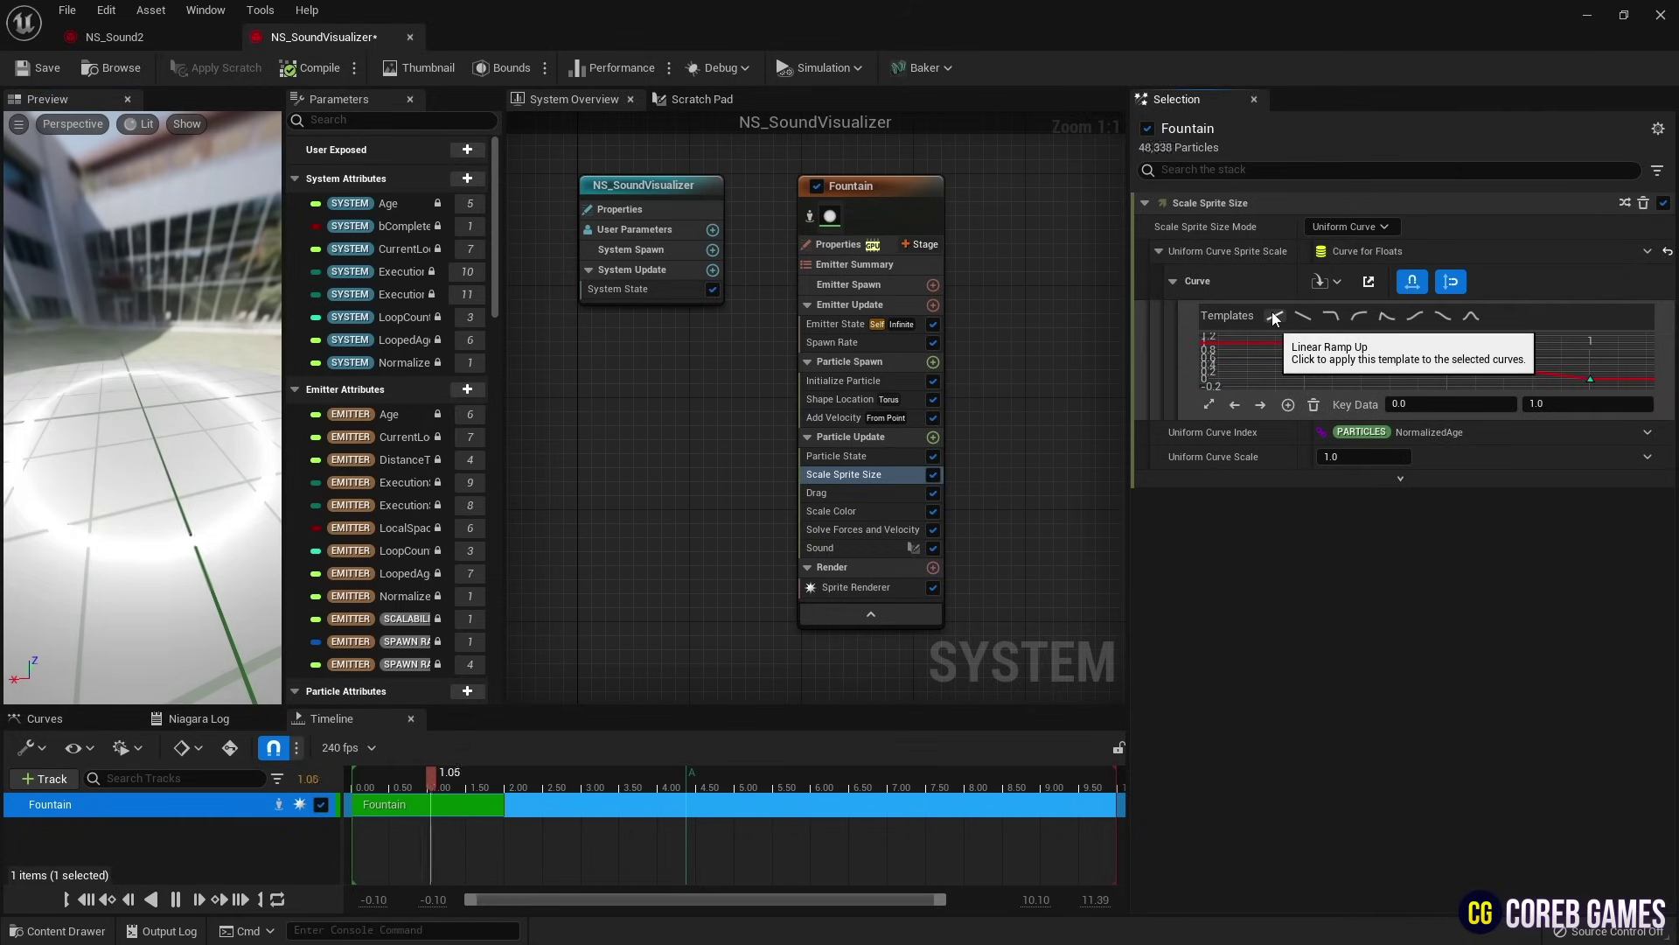
pyautogui.rightClick(1306, 342)
pyautogui.click(1382, 491)
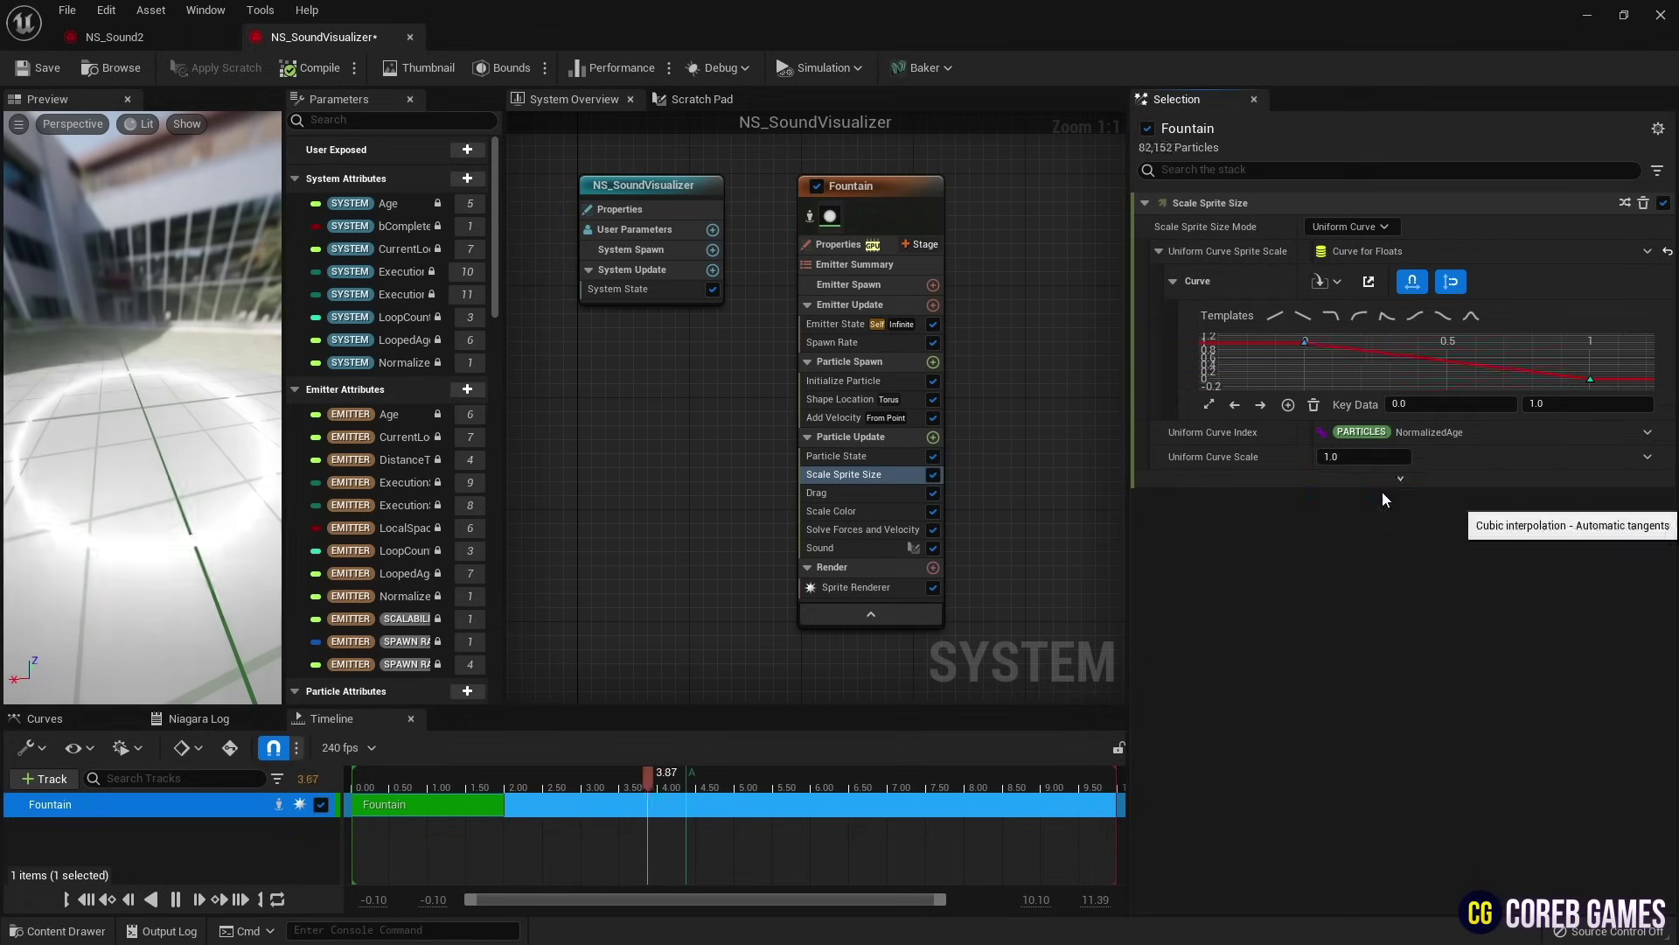
# Step: In Scale Color, set Scale RGB to Make Vector from Linear Color RGB and feed its Color with Color from Curve
pyautogui.click(866, 512)
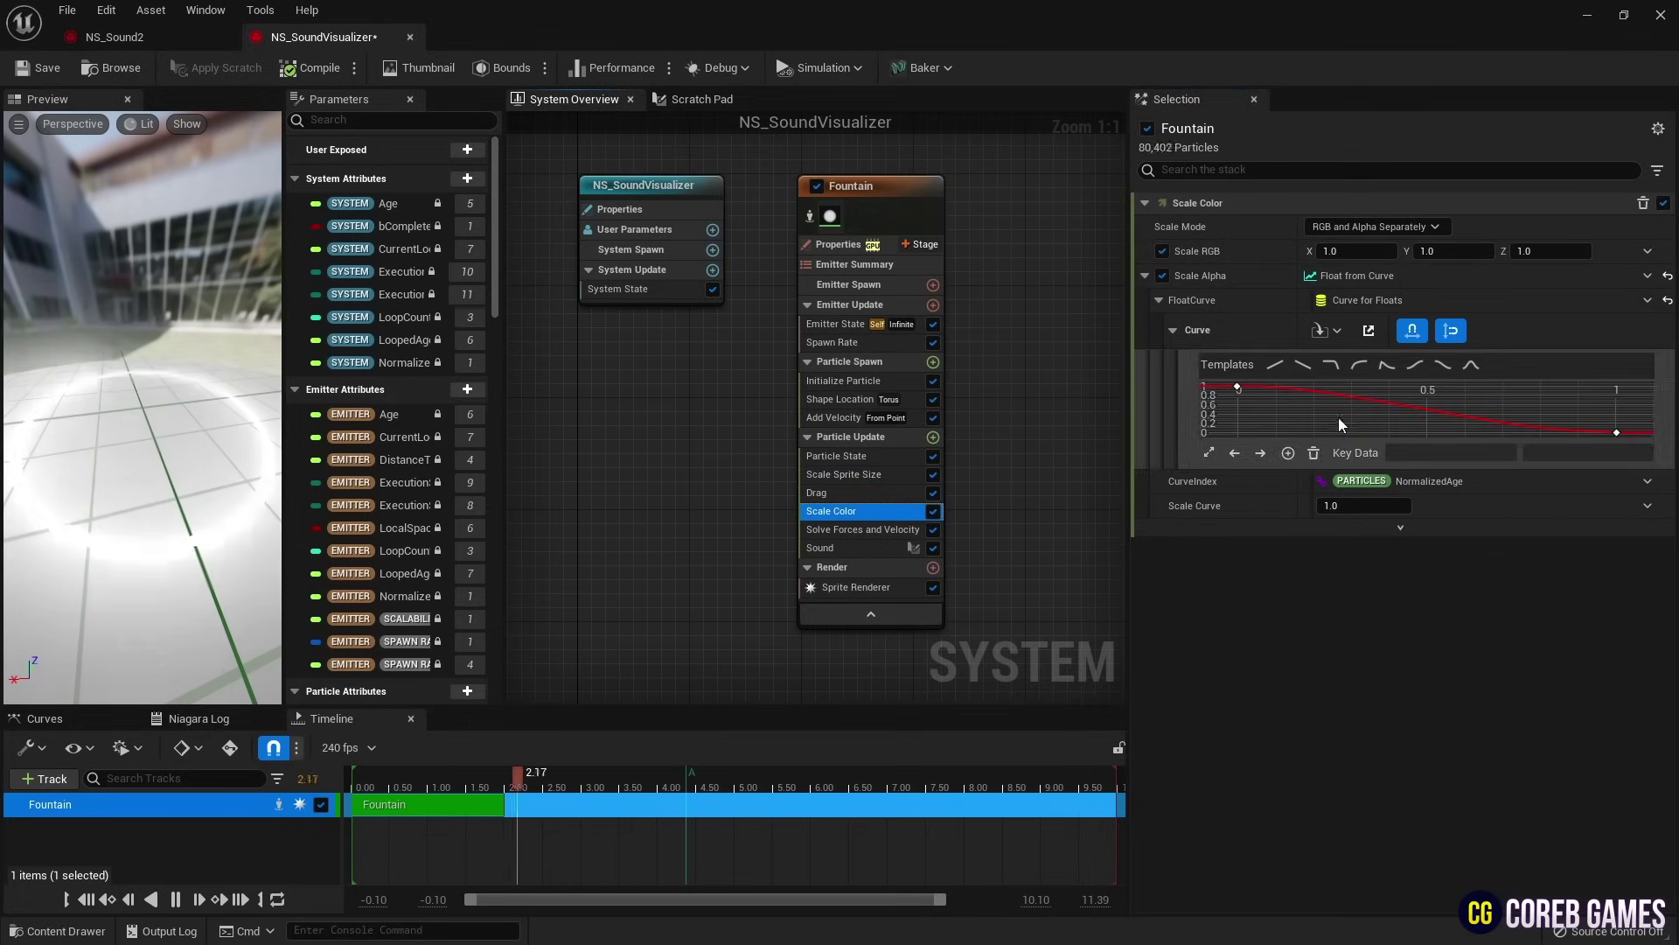
pyautogui.click(1648, 253)
pyautogui.write('lin')
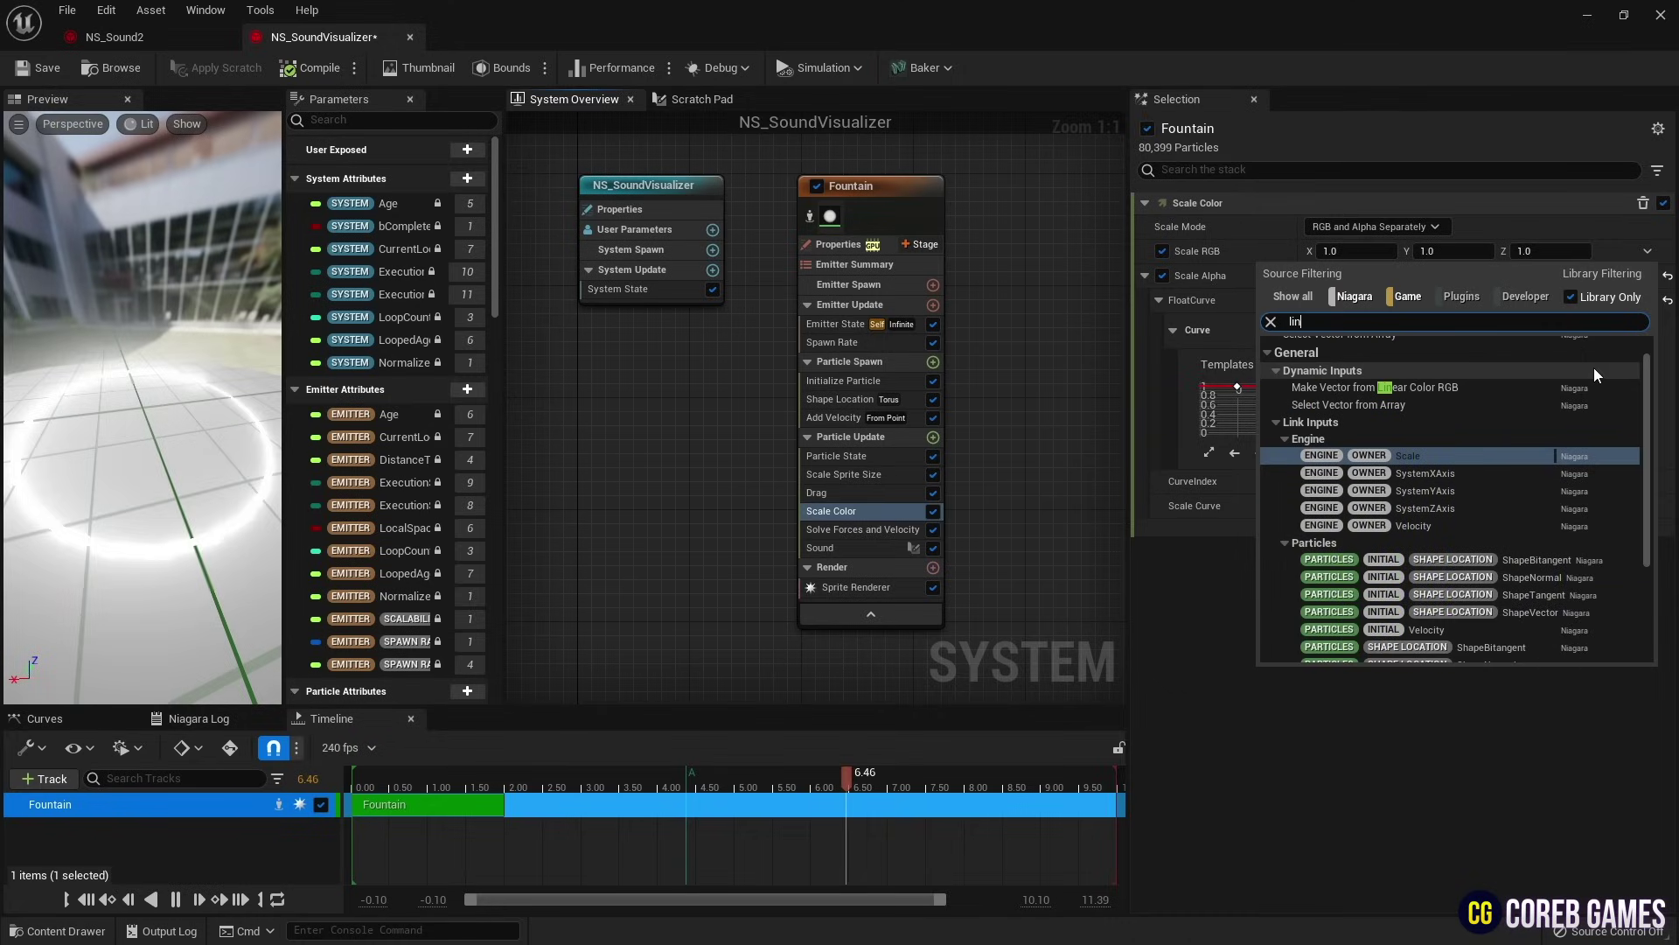
pyautogui.click(1461, 387)
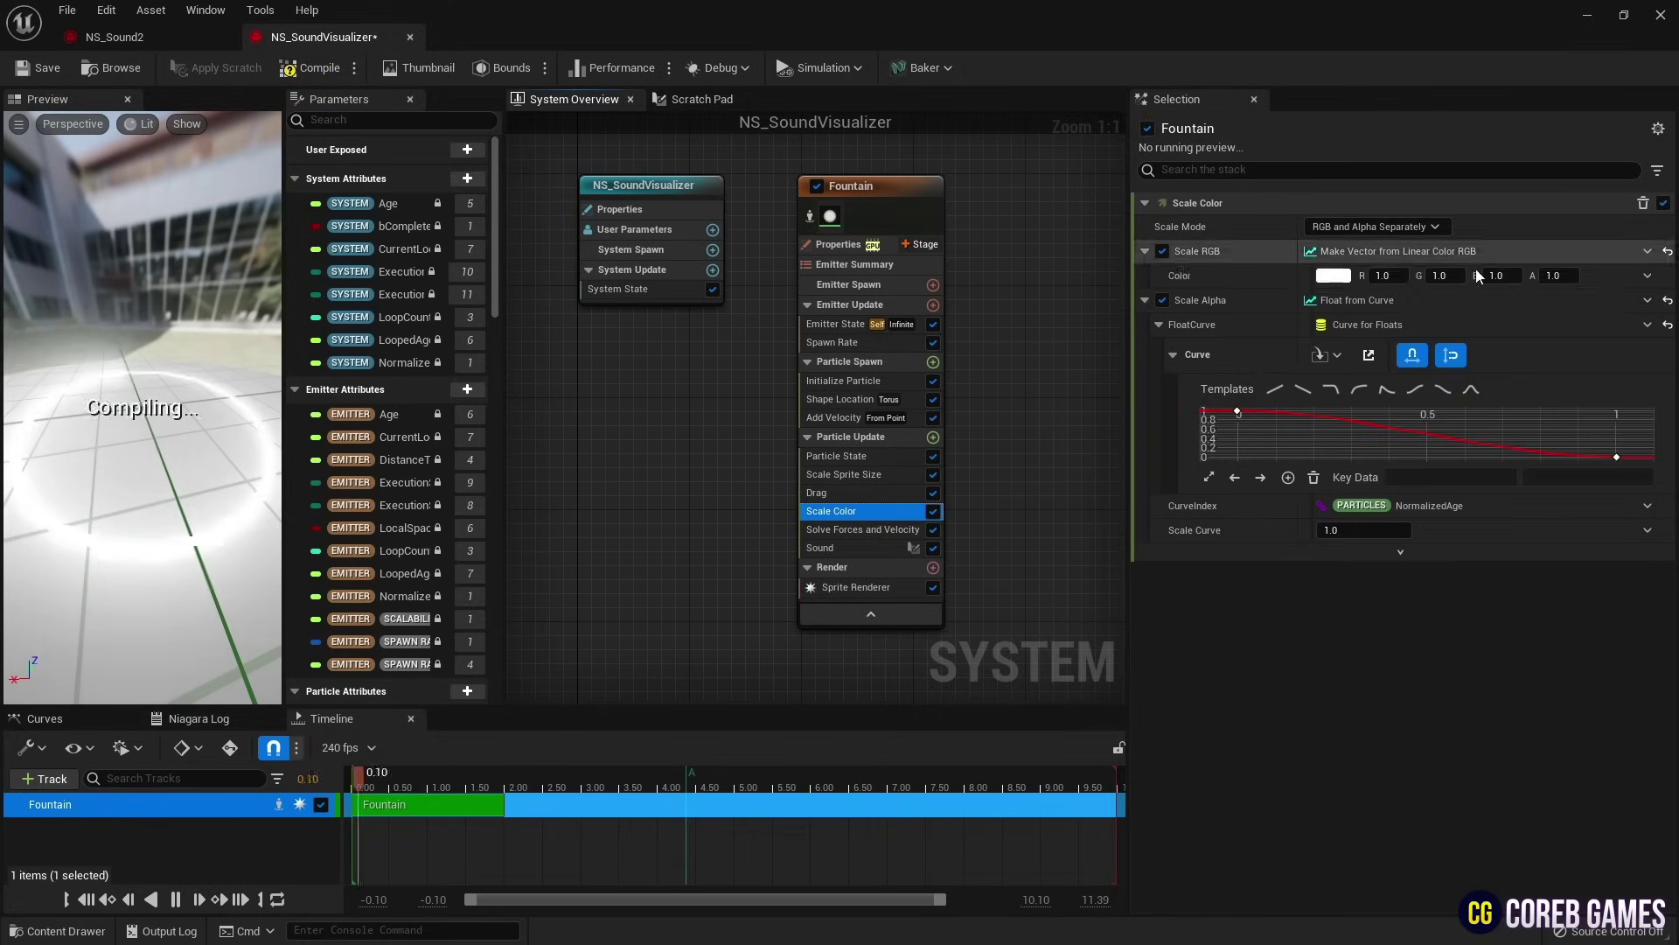
pyautogui.click(1646, 276)
pyautogui.write('cur')
pyautogui.press('Return')
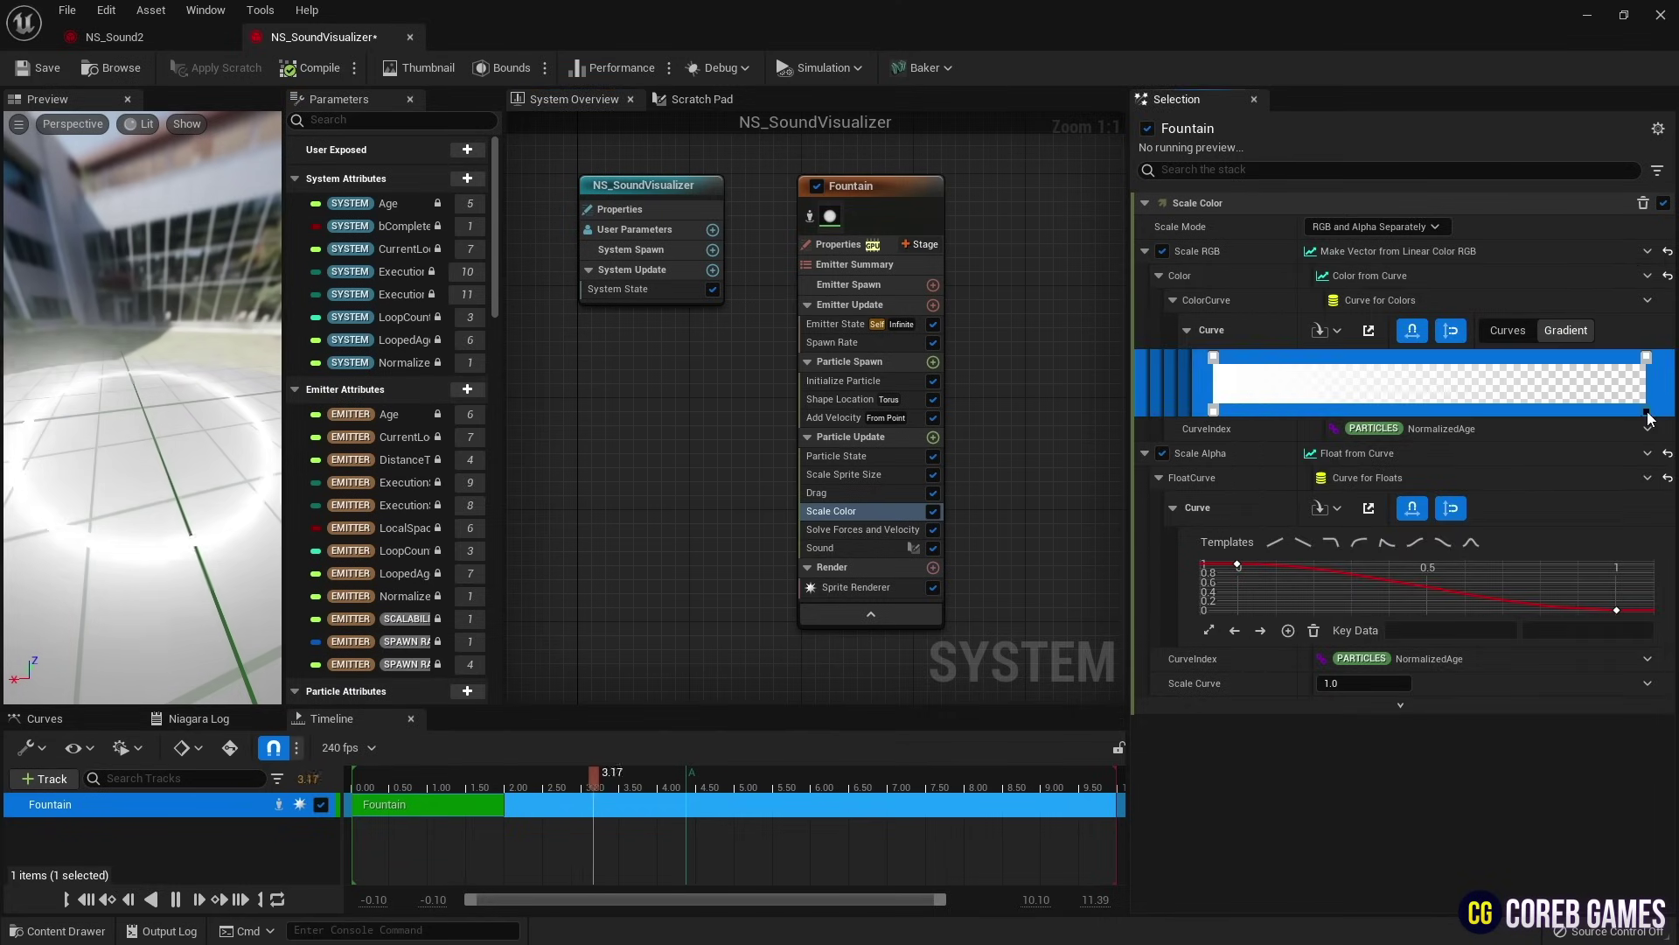
# Step: Color the Scale Color gradient from purple at the start to orange, with the orange stop at about two-thirds of its length
pyautogui.doubleClick(1214, 358)
pyautogui.click(1293, 409)
pyautogui.click(1499, 793)
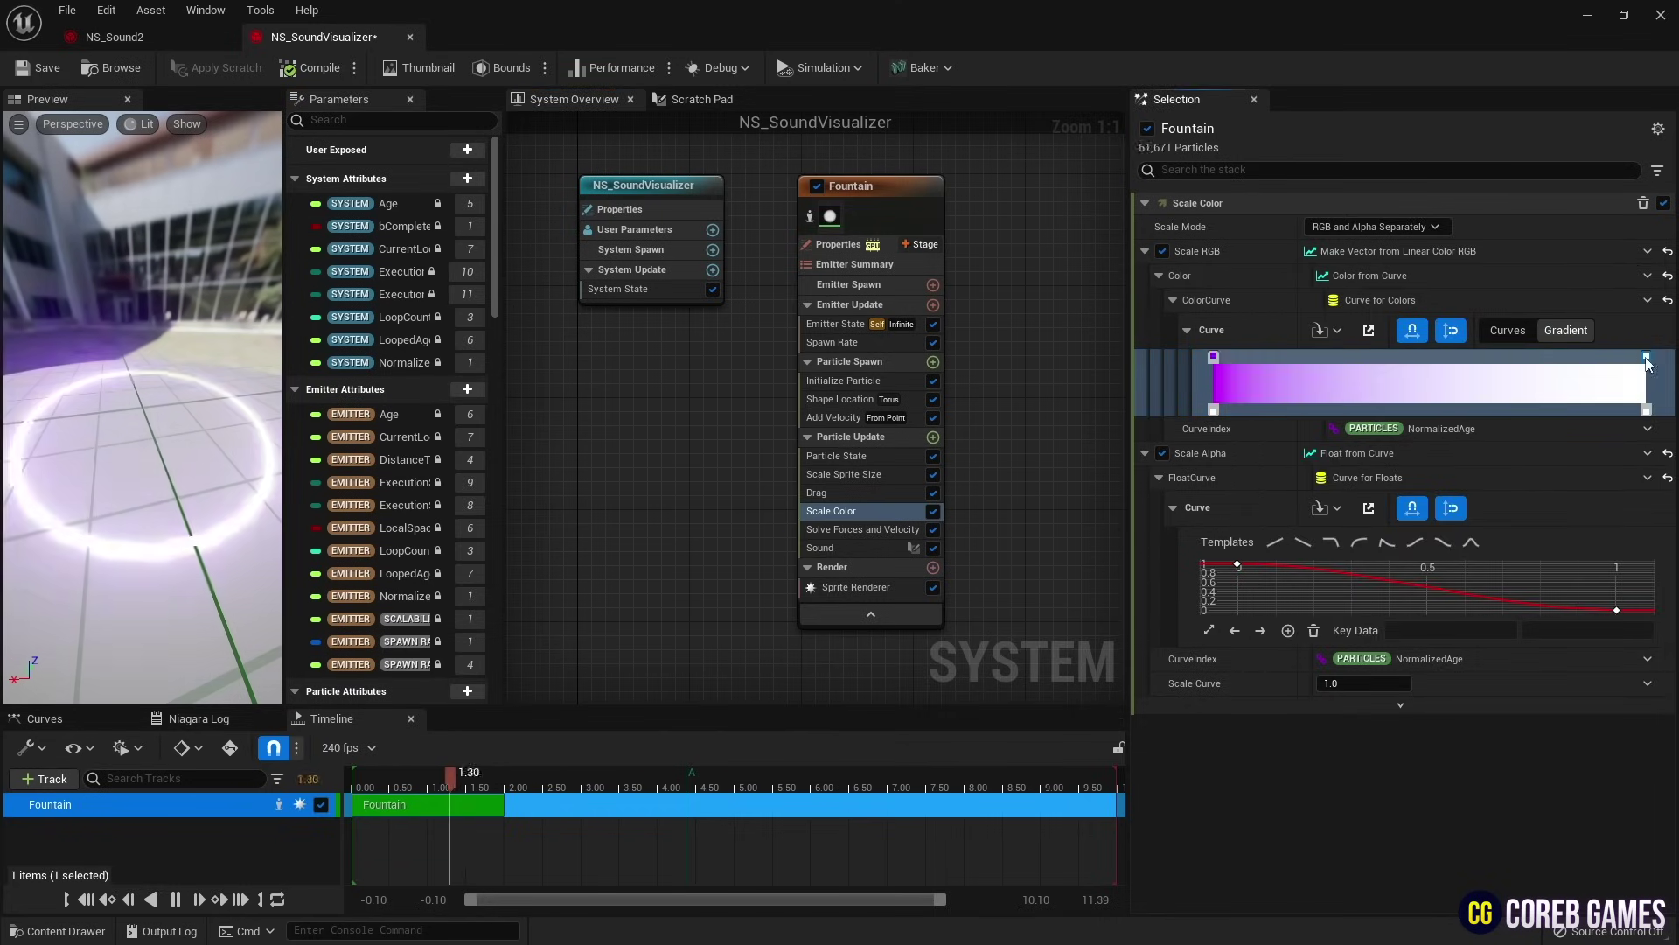
pyautogui.doubleClick(1646, 357)
pyautogui.click(1455, 408)
pyautogui.click(1536, 792)
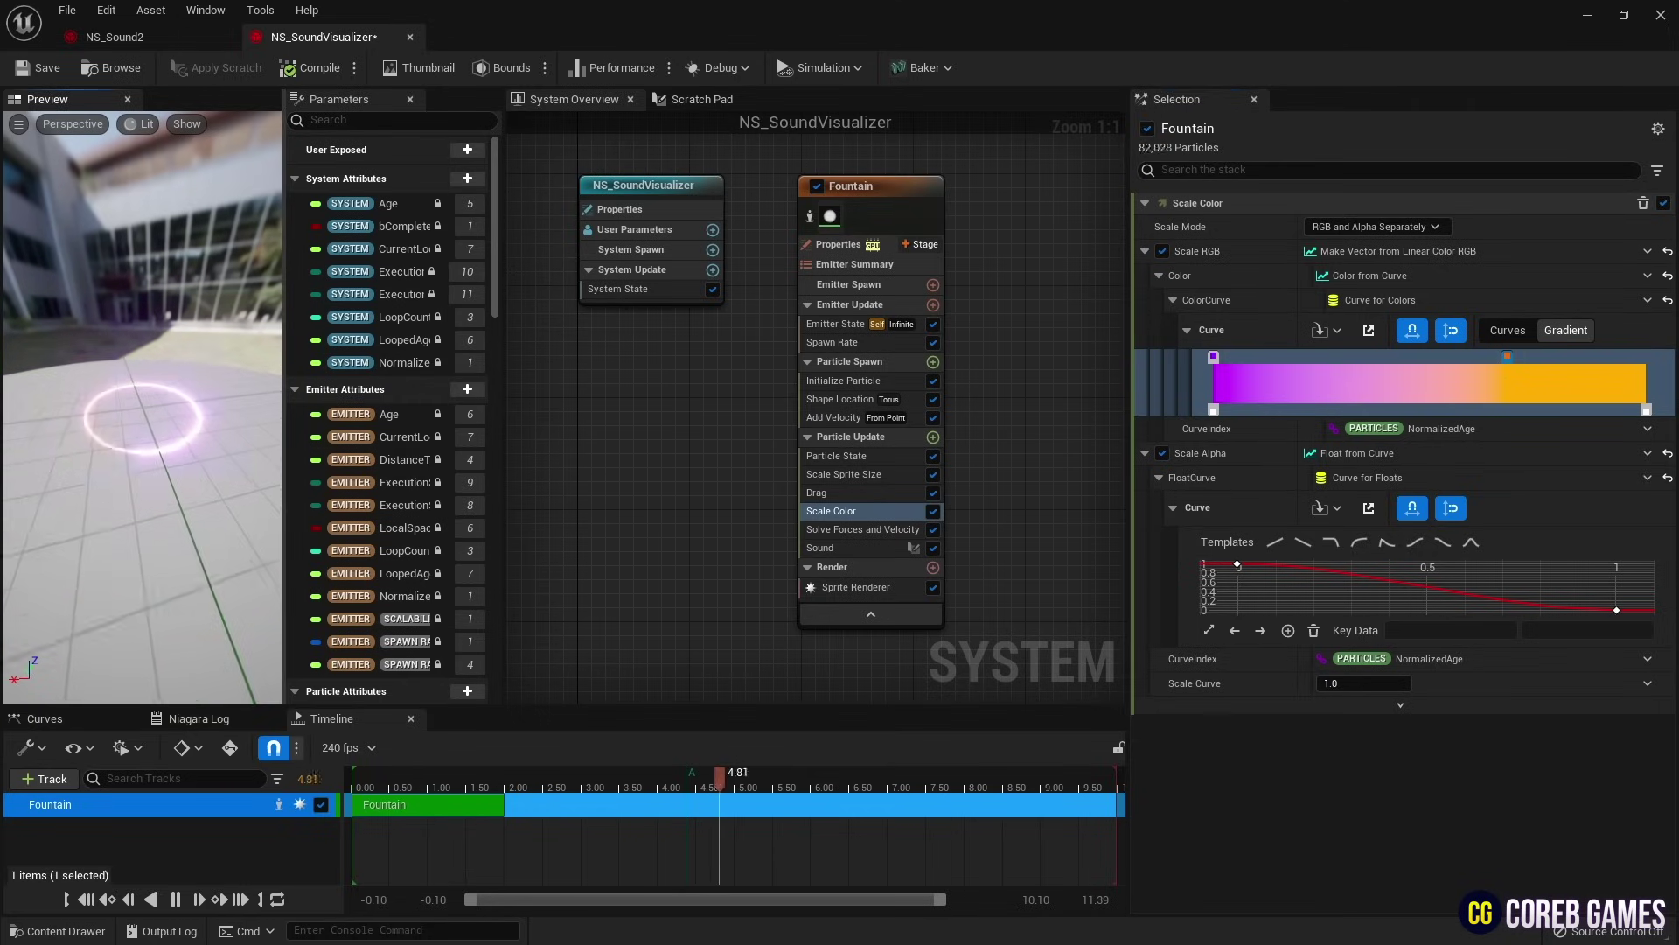
# Step: Add a Curl Noise Force module to Particle Update with Noise Strength 500 and Noise Frequency 30
pyautogui.click(933, 437)
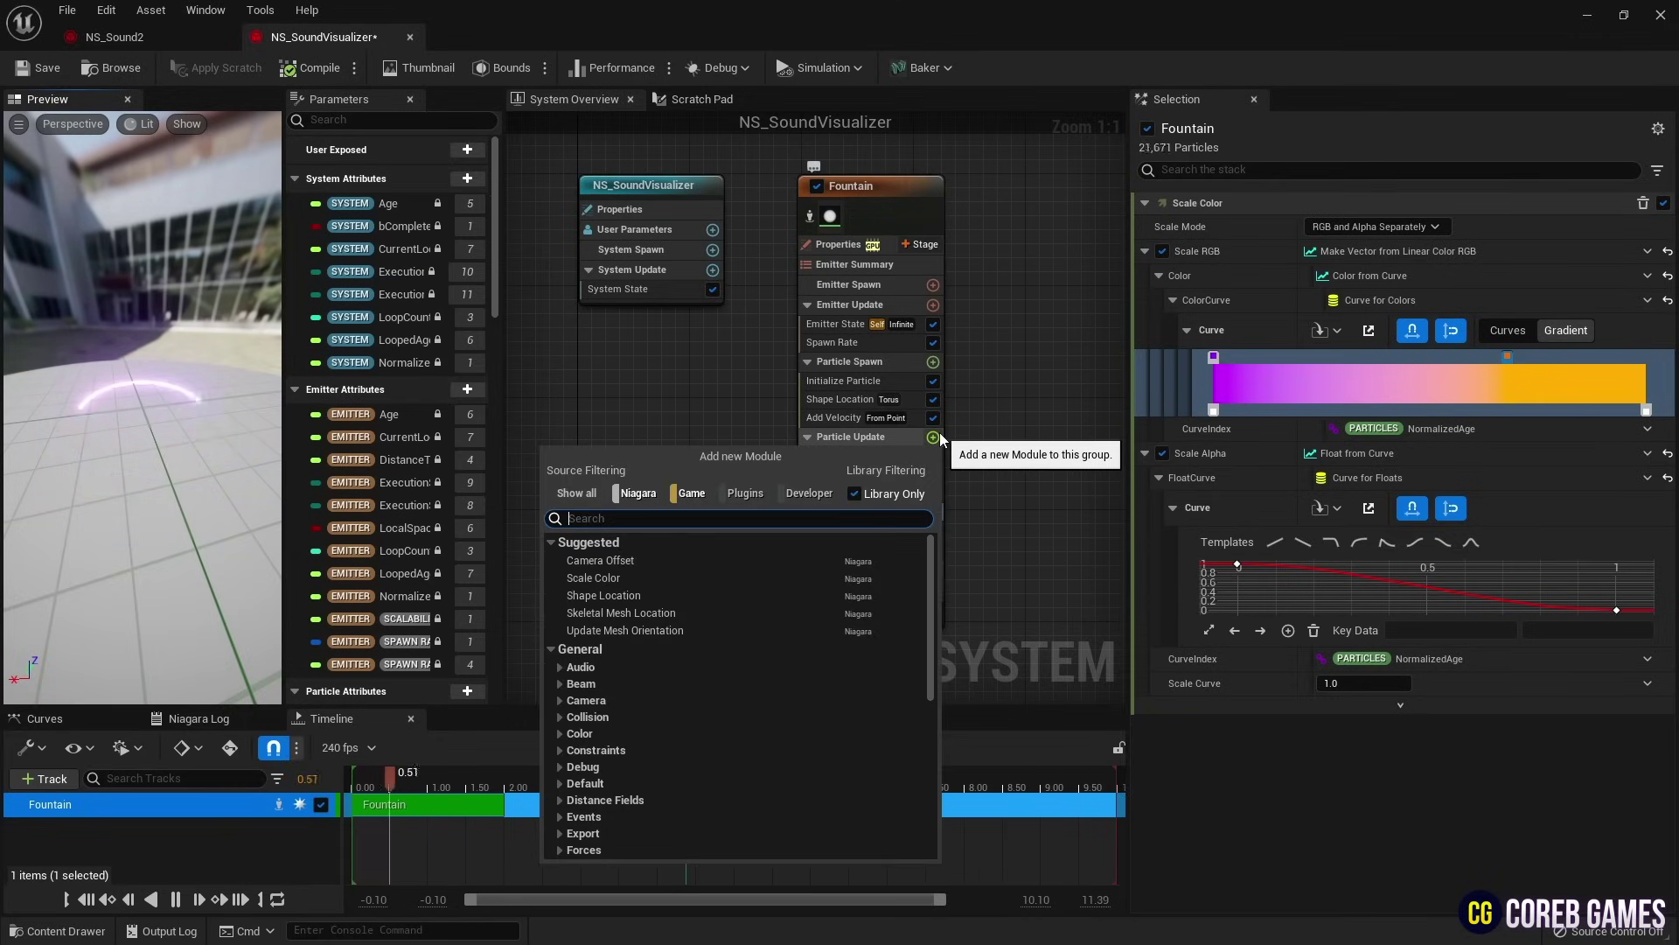
pyautogui.write('cur')
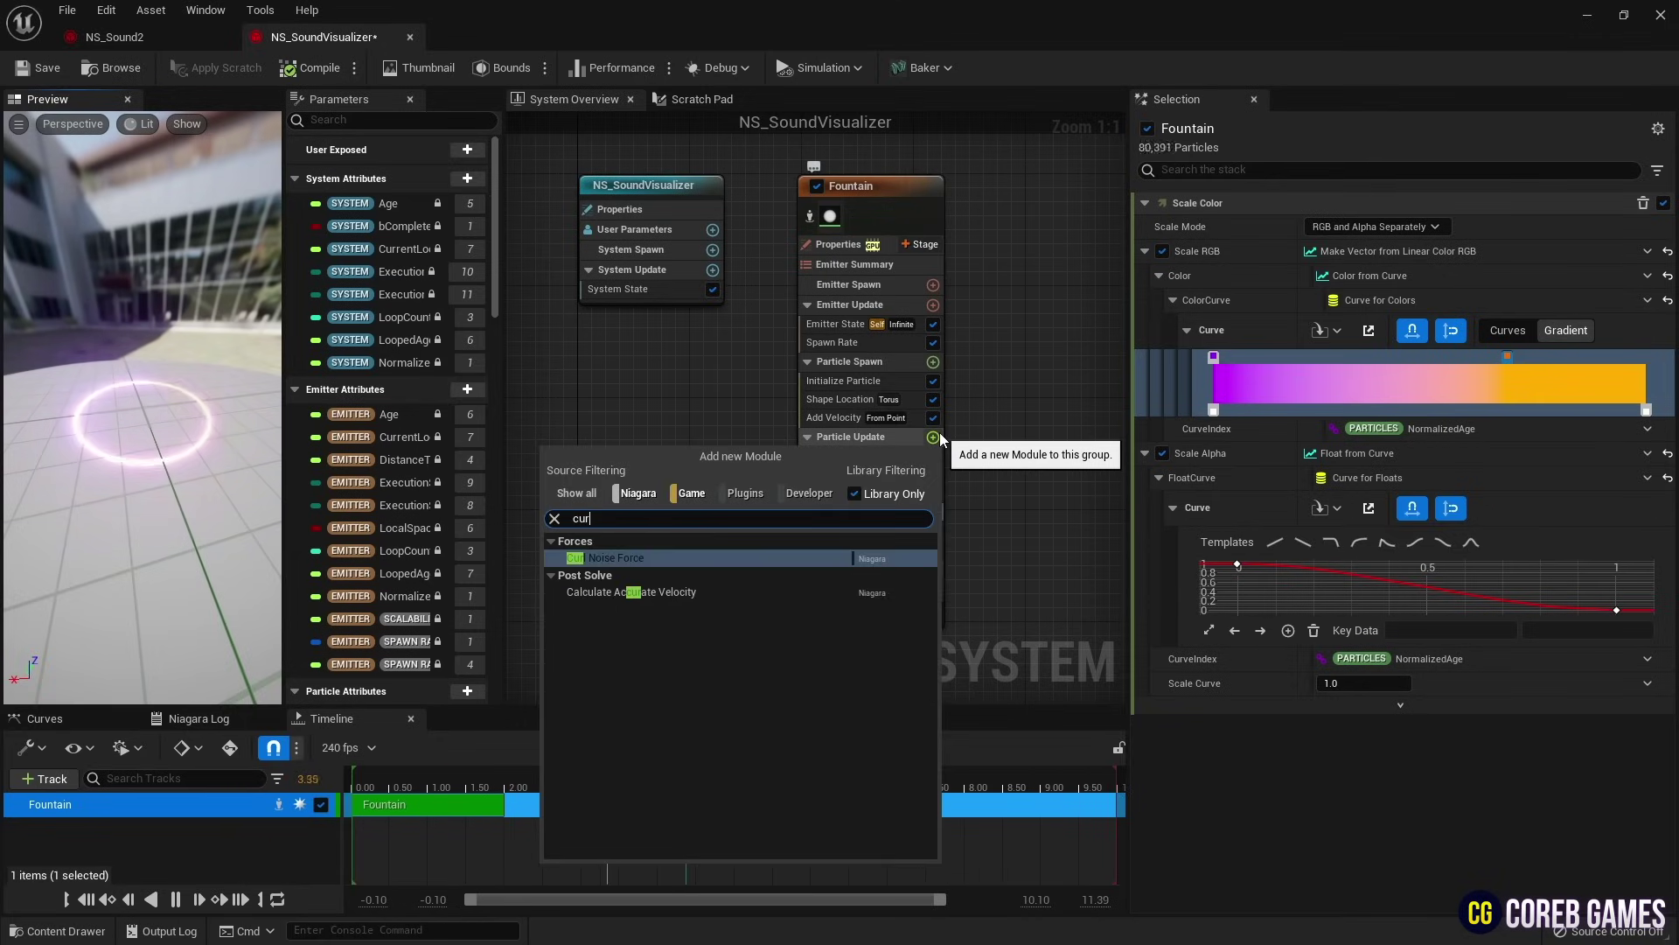
pyautogui.click(755, 559)
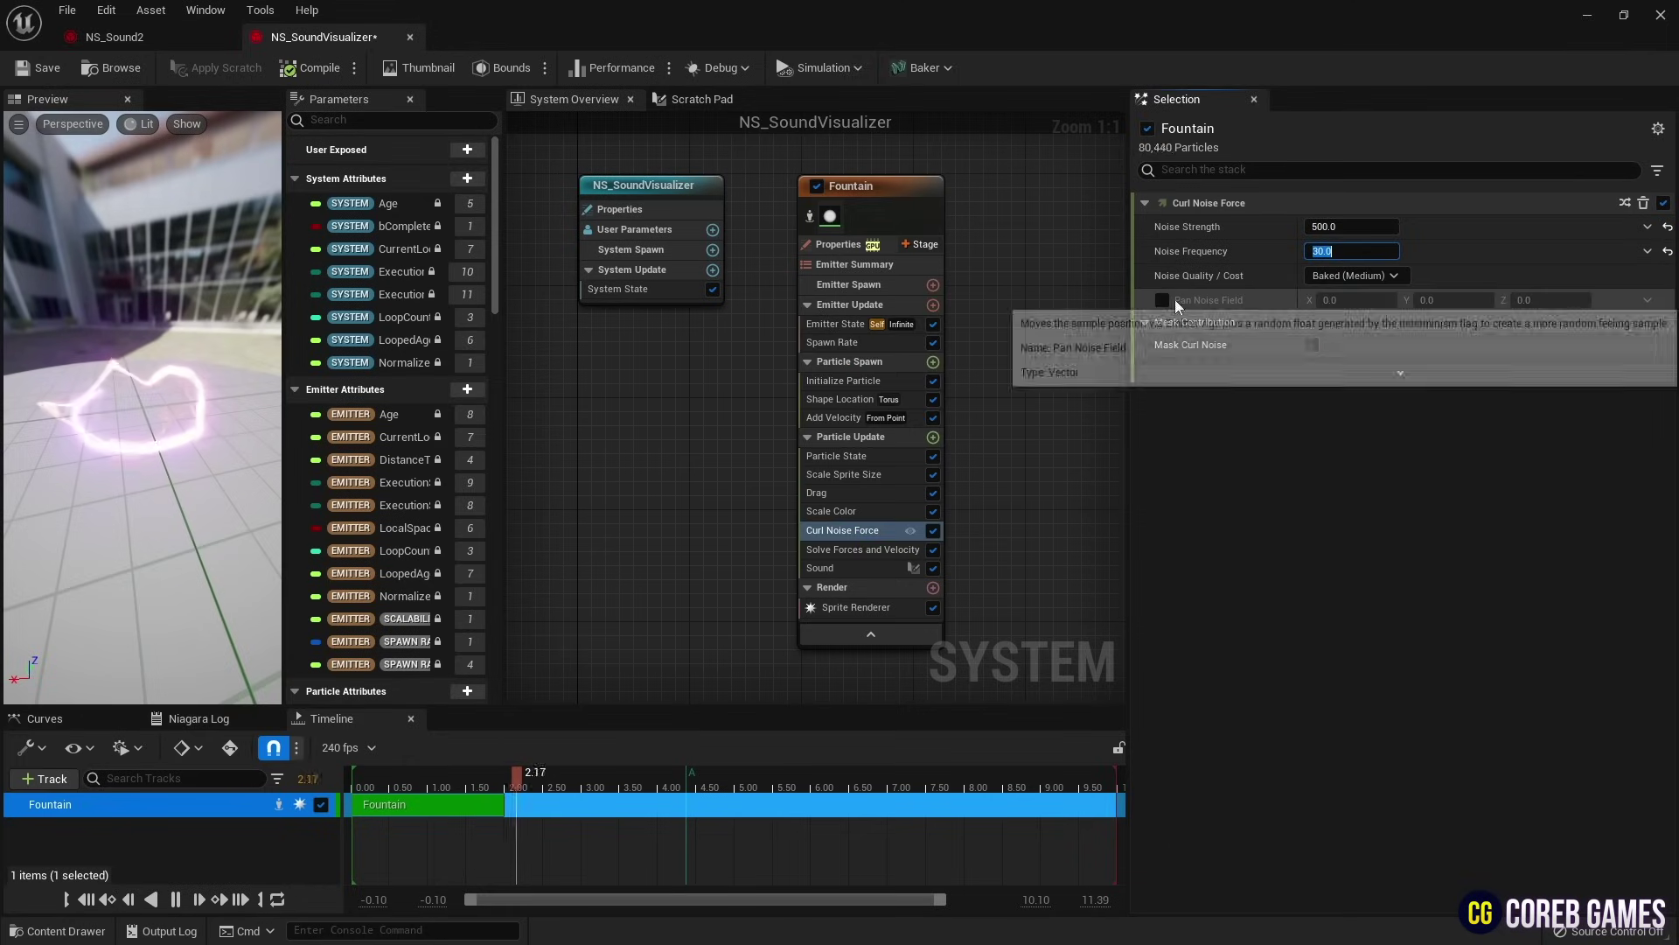
# Step: Set the curl noise quality to Baked (High) and enable Pan Noise Field with Z at 0.6
pyautogui.click(1340, 277)
pyautogui.click(1375, 342)
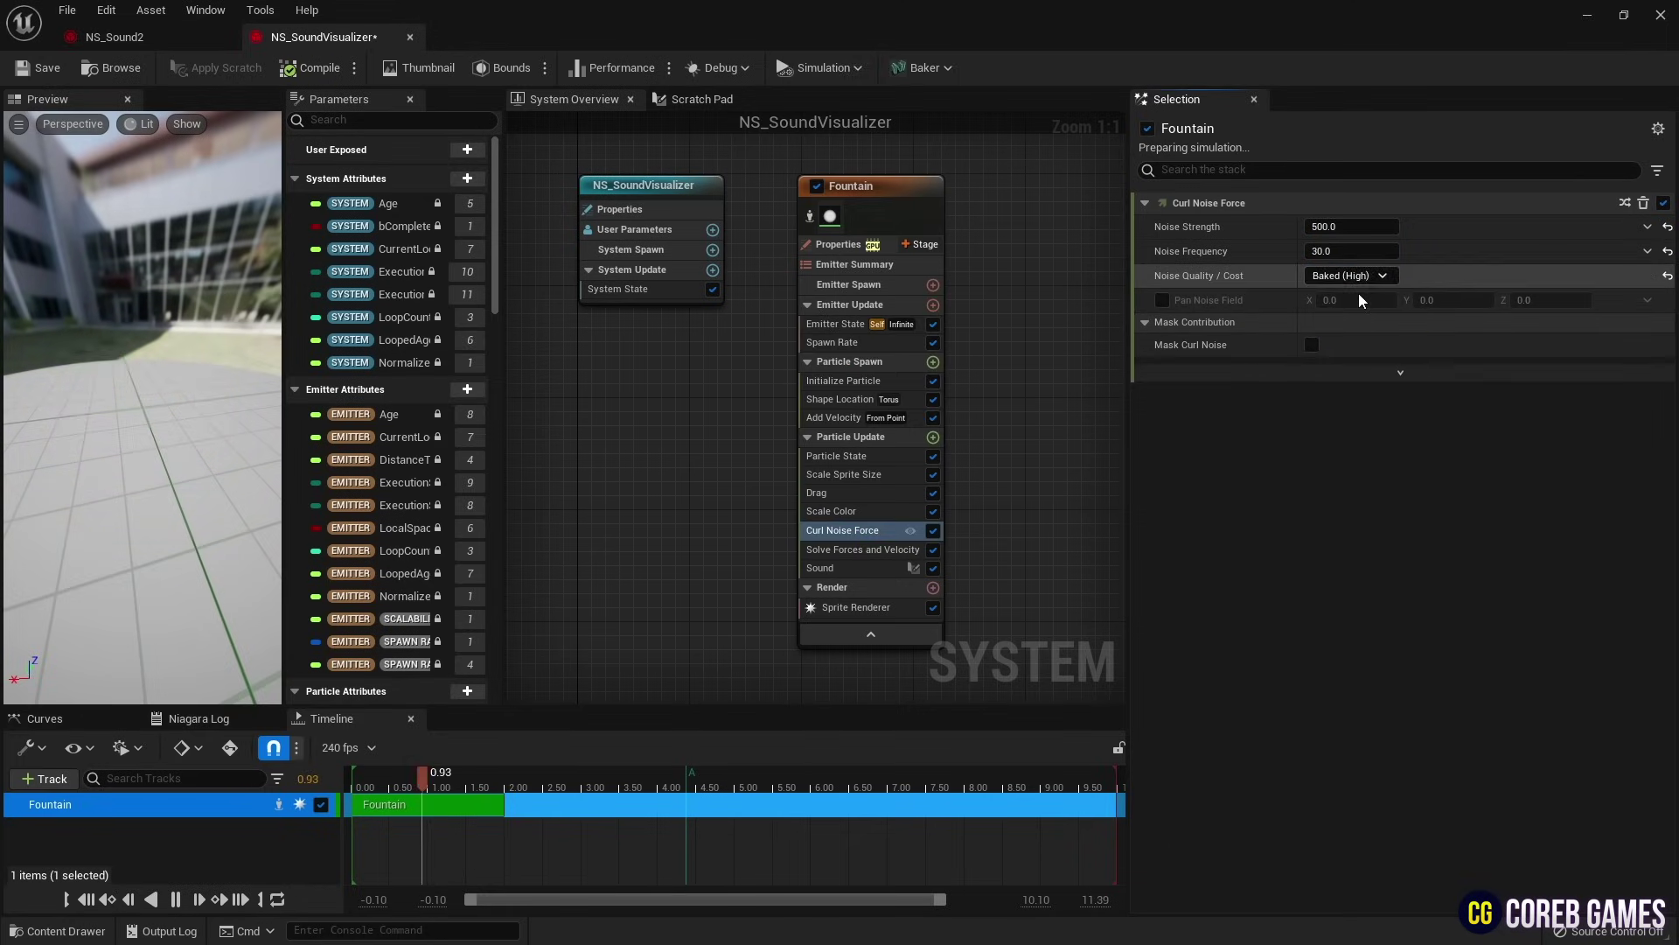
pyautogui.click(1162, 301)
pyautogui.click(1550, 300)
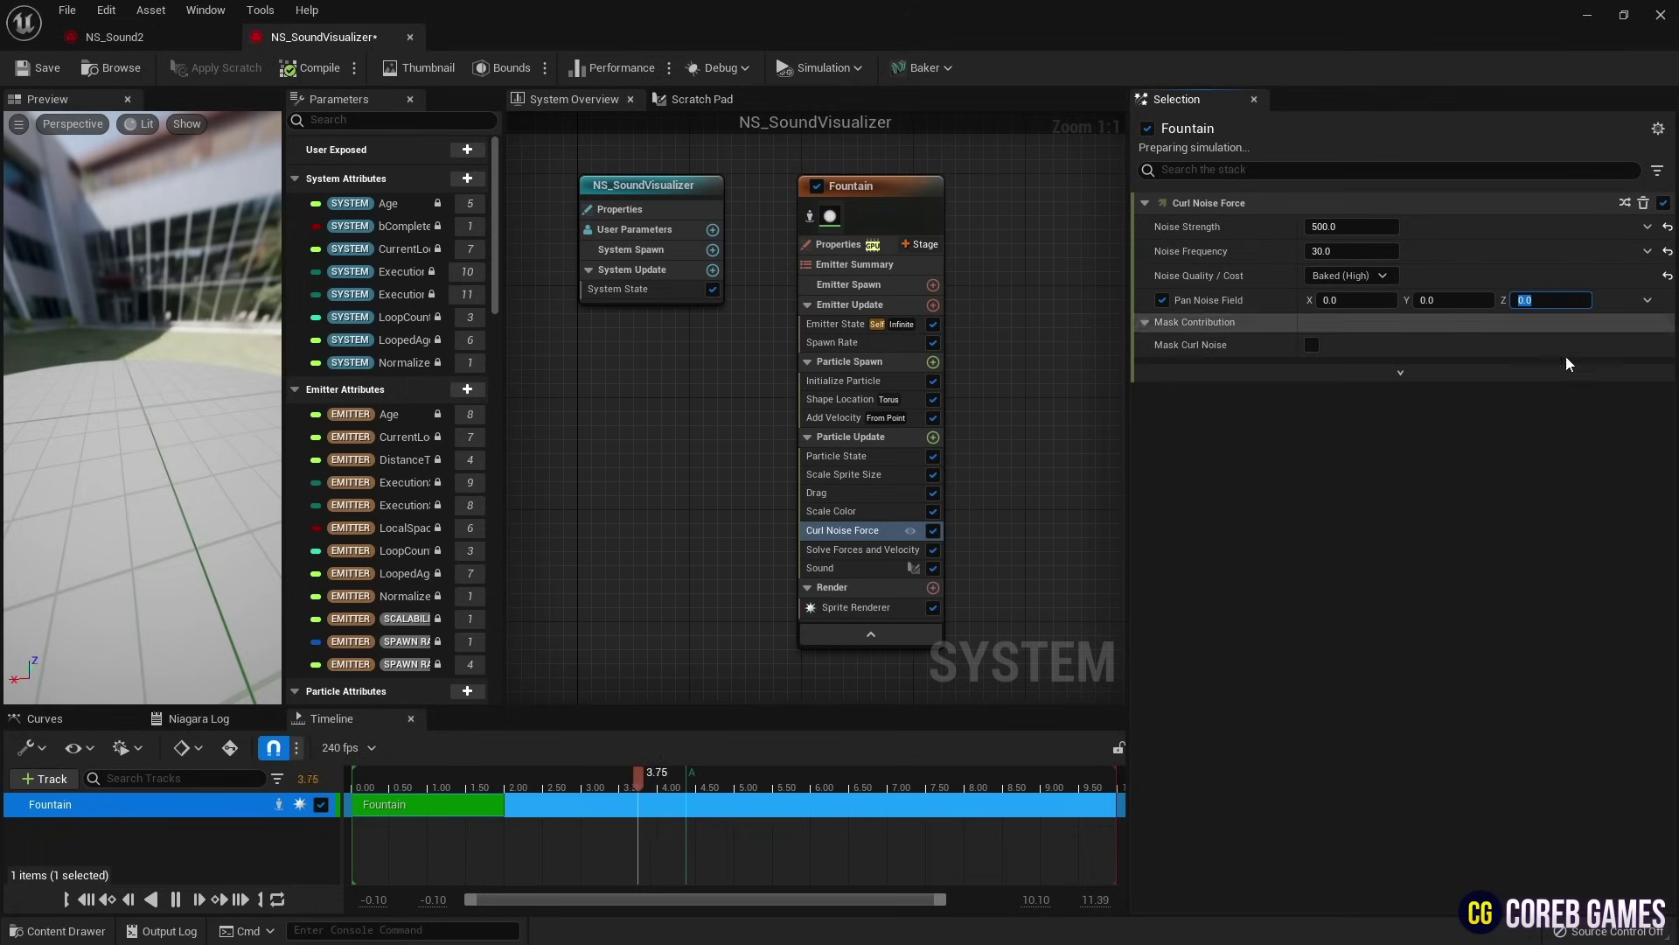
pyautogui.write('0.6')
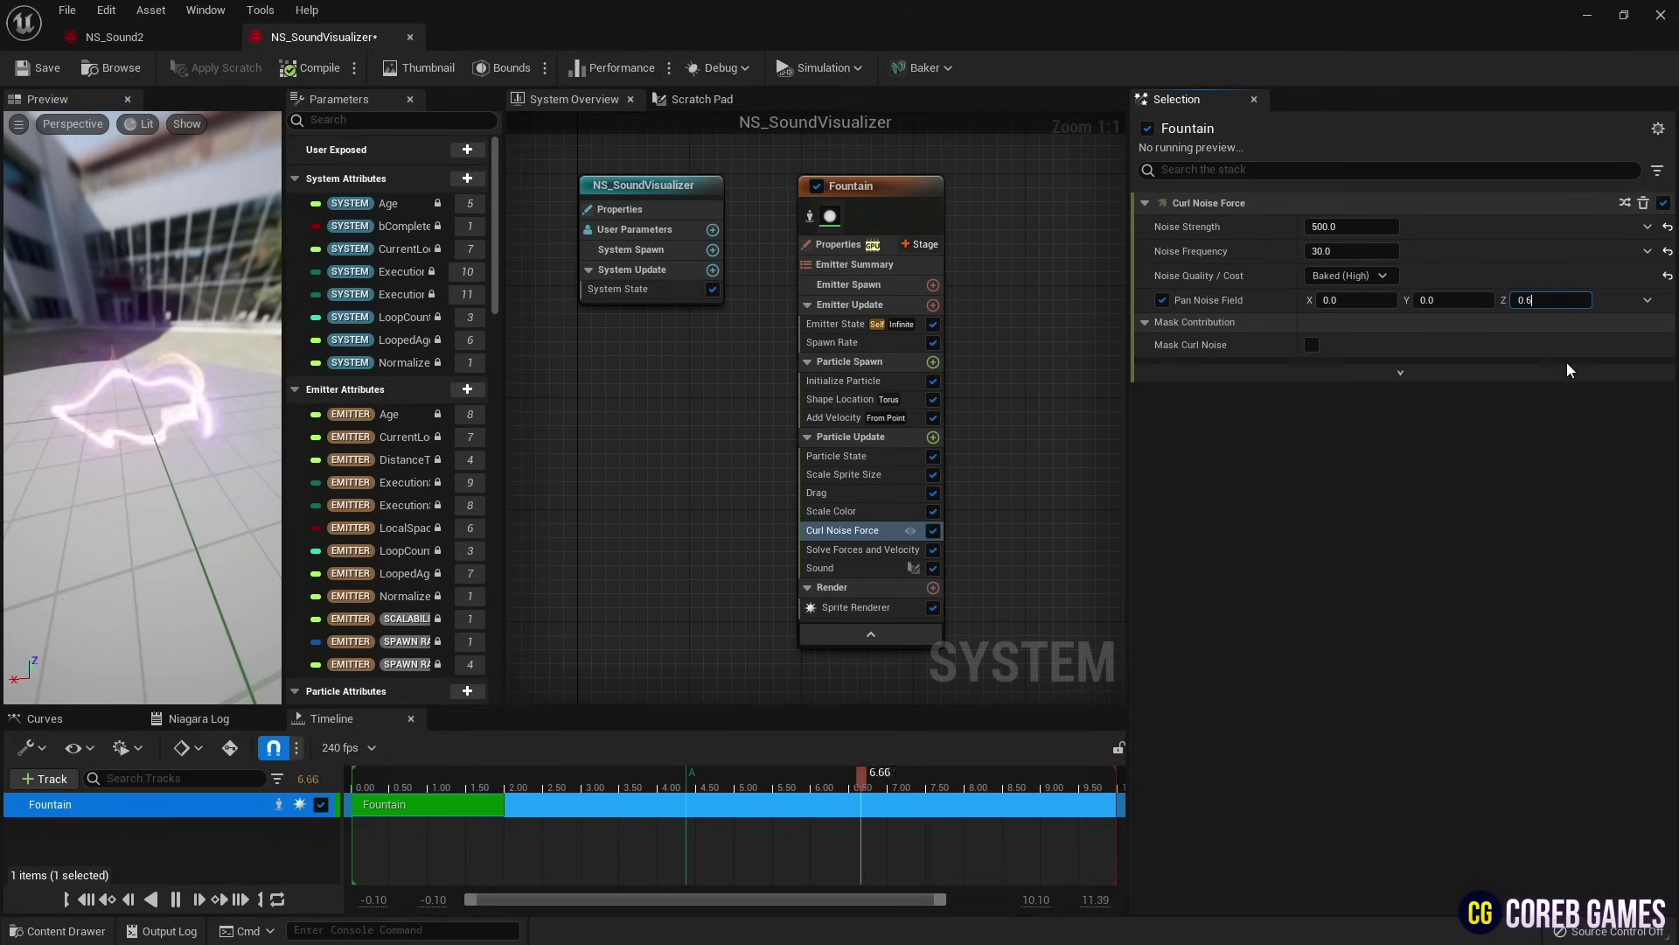
pyautogui.press('Return')
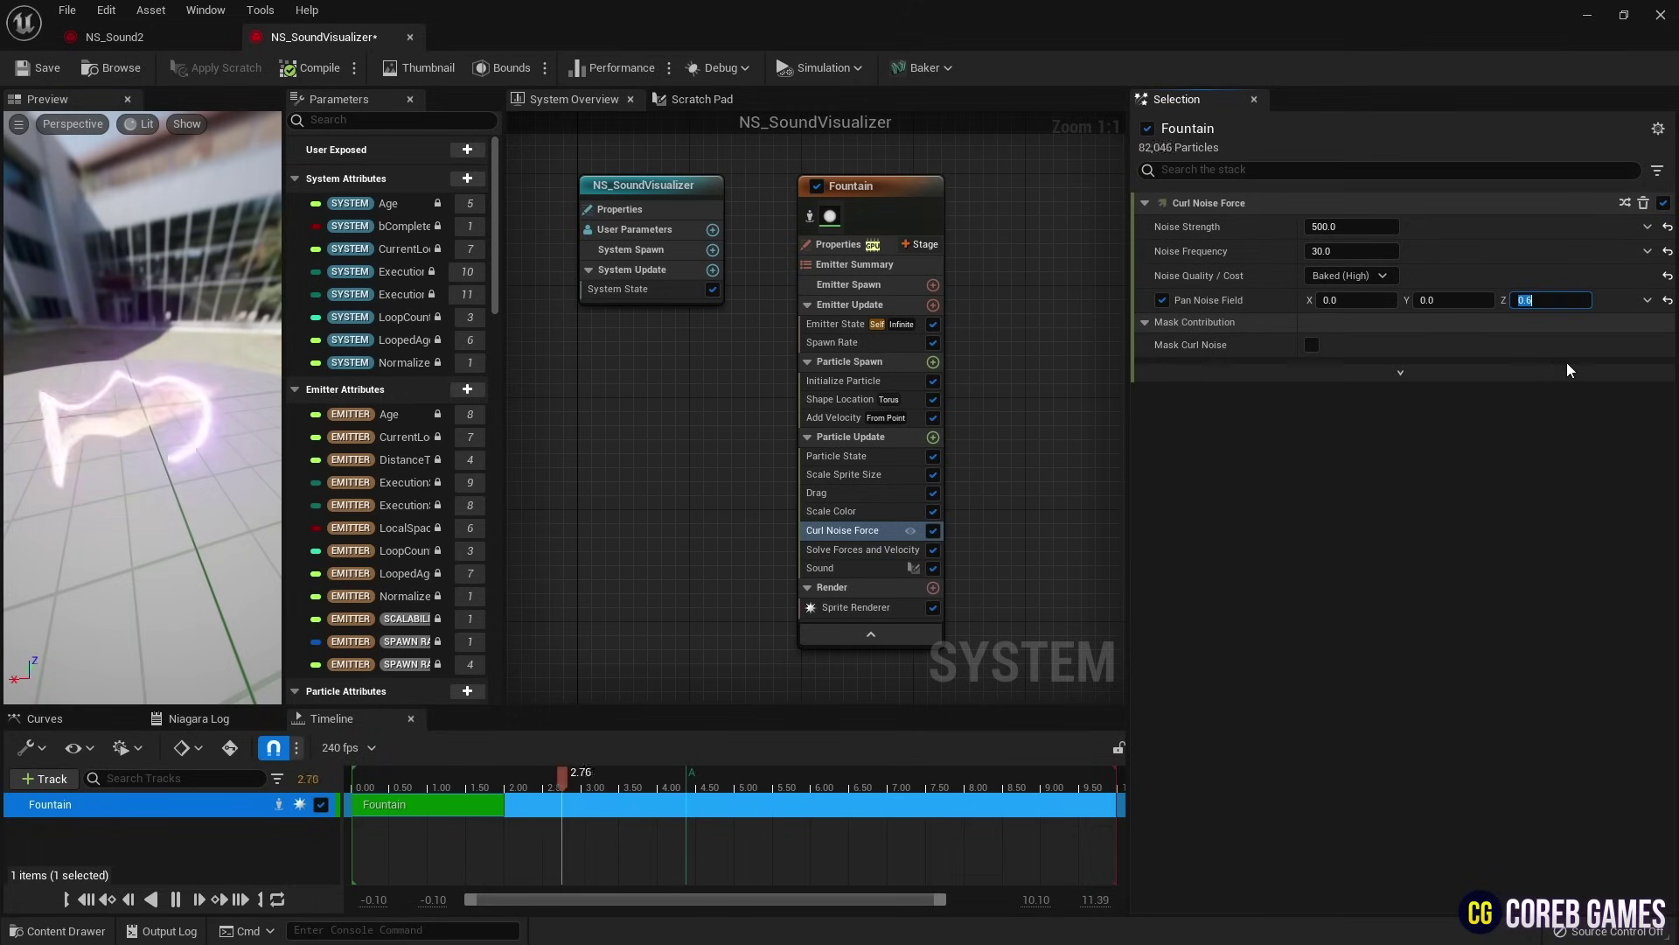
# Step: Add a Vortex Force module to Particle Update with Vortex Force Amount 20 and Vortex Axis X 50
pyautogui.click(932, 437)
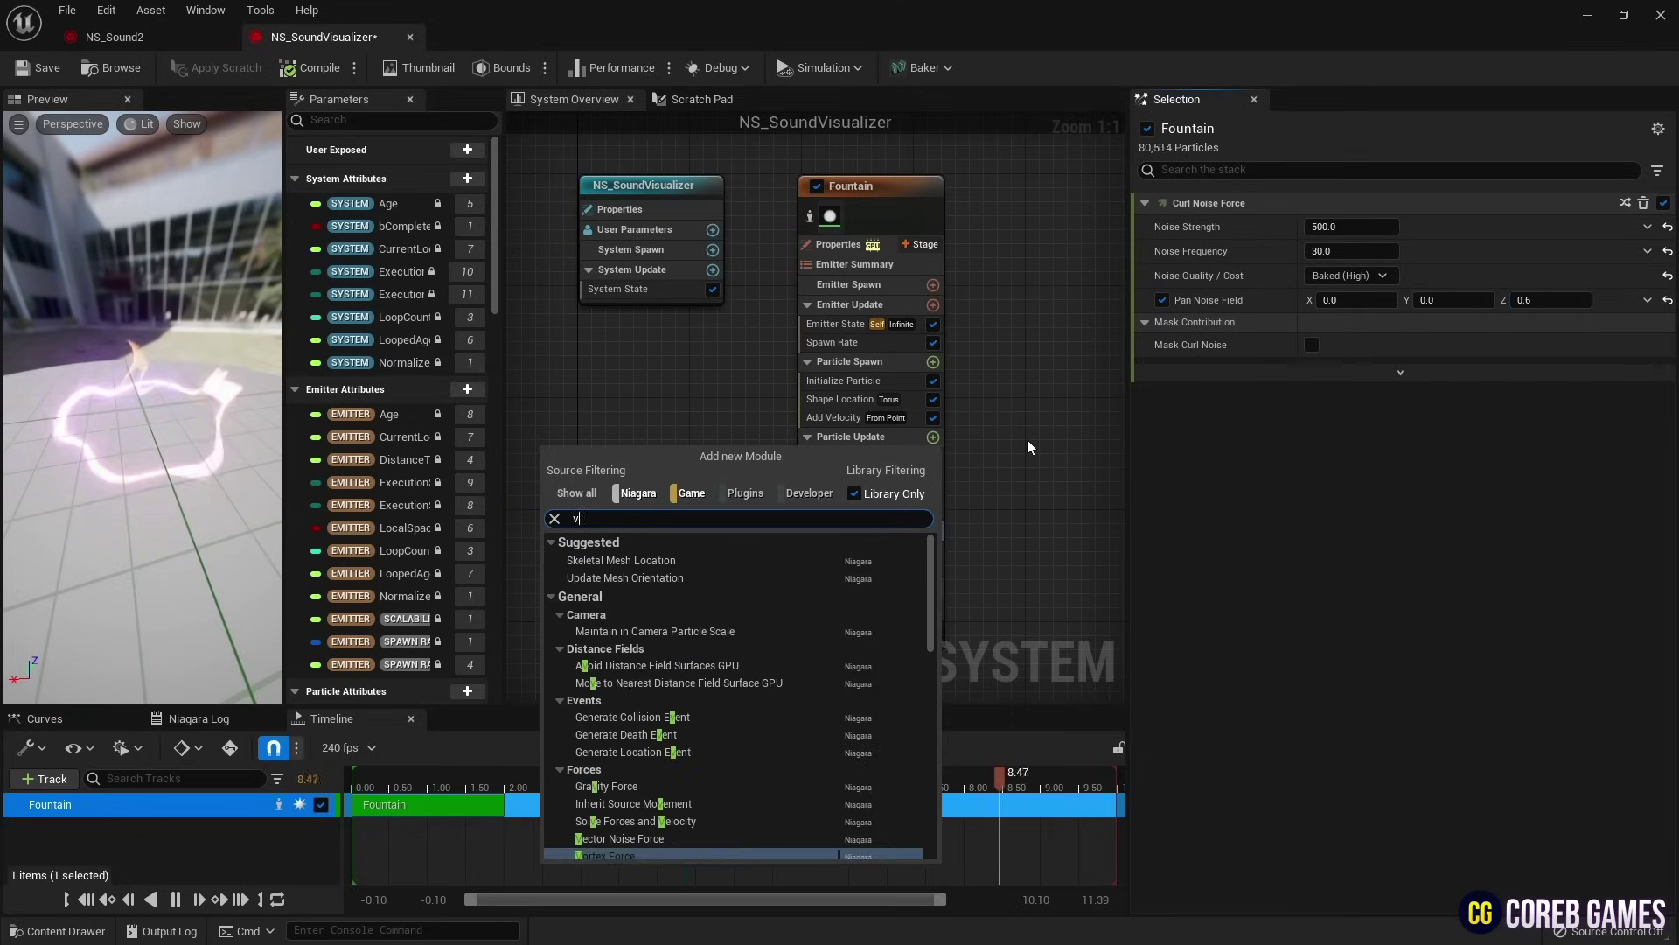
pyautogui.write('vort')
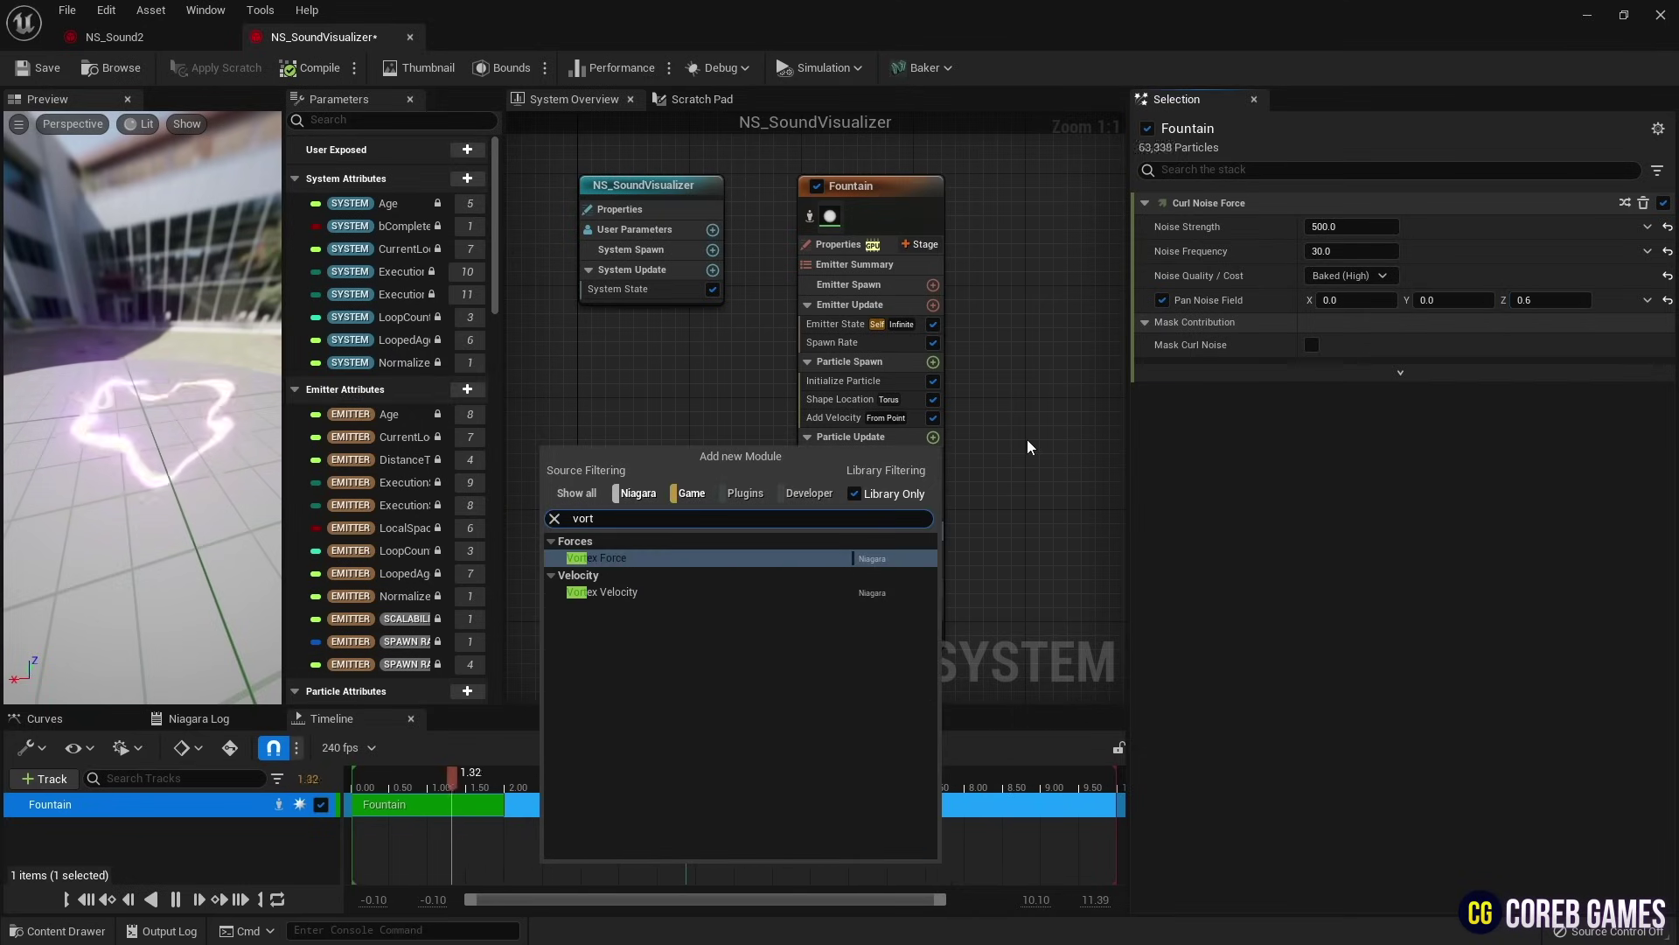
pyautogui.press('Return')
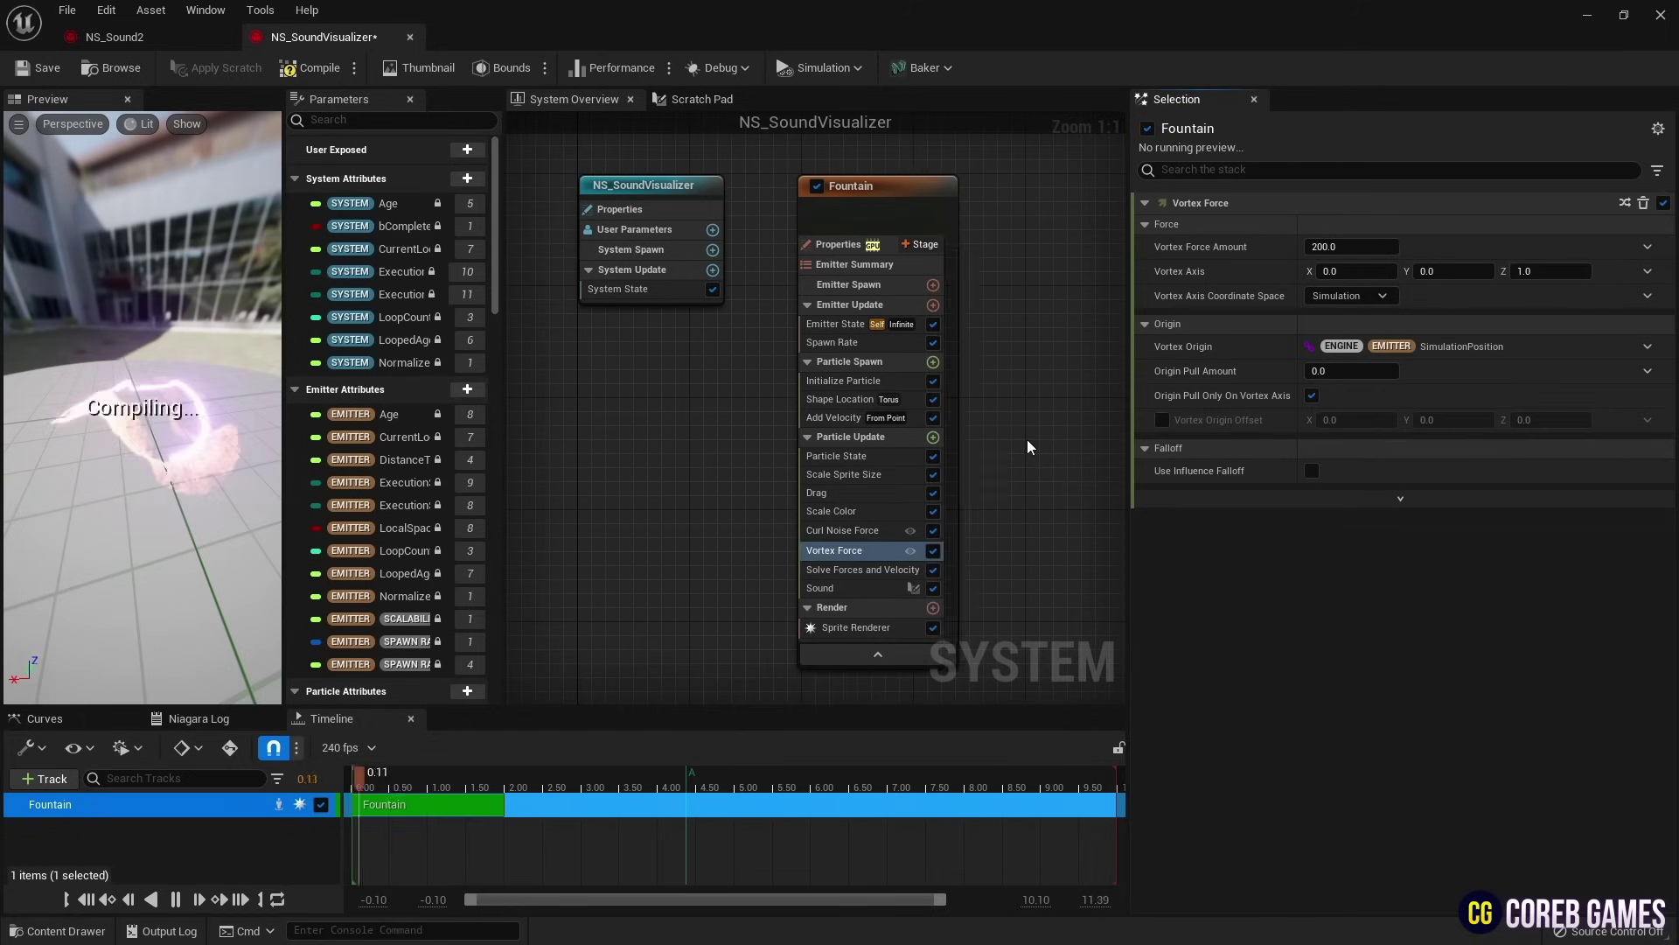
pyautogui.click(1351, 246)
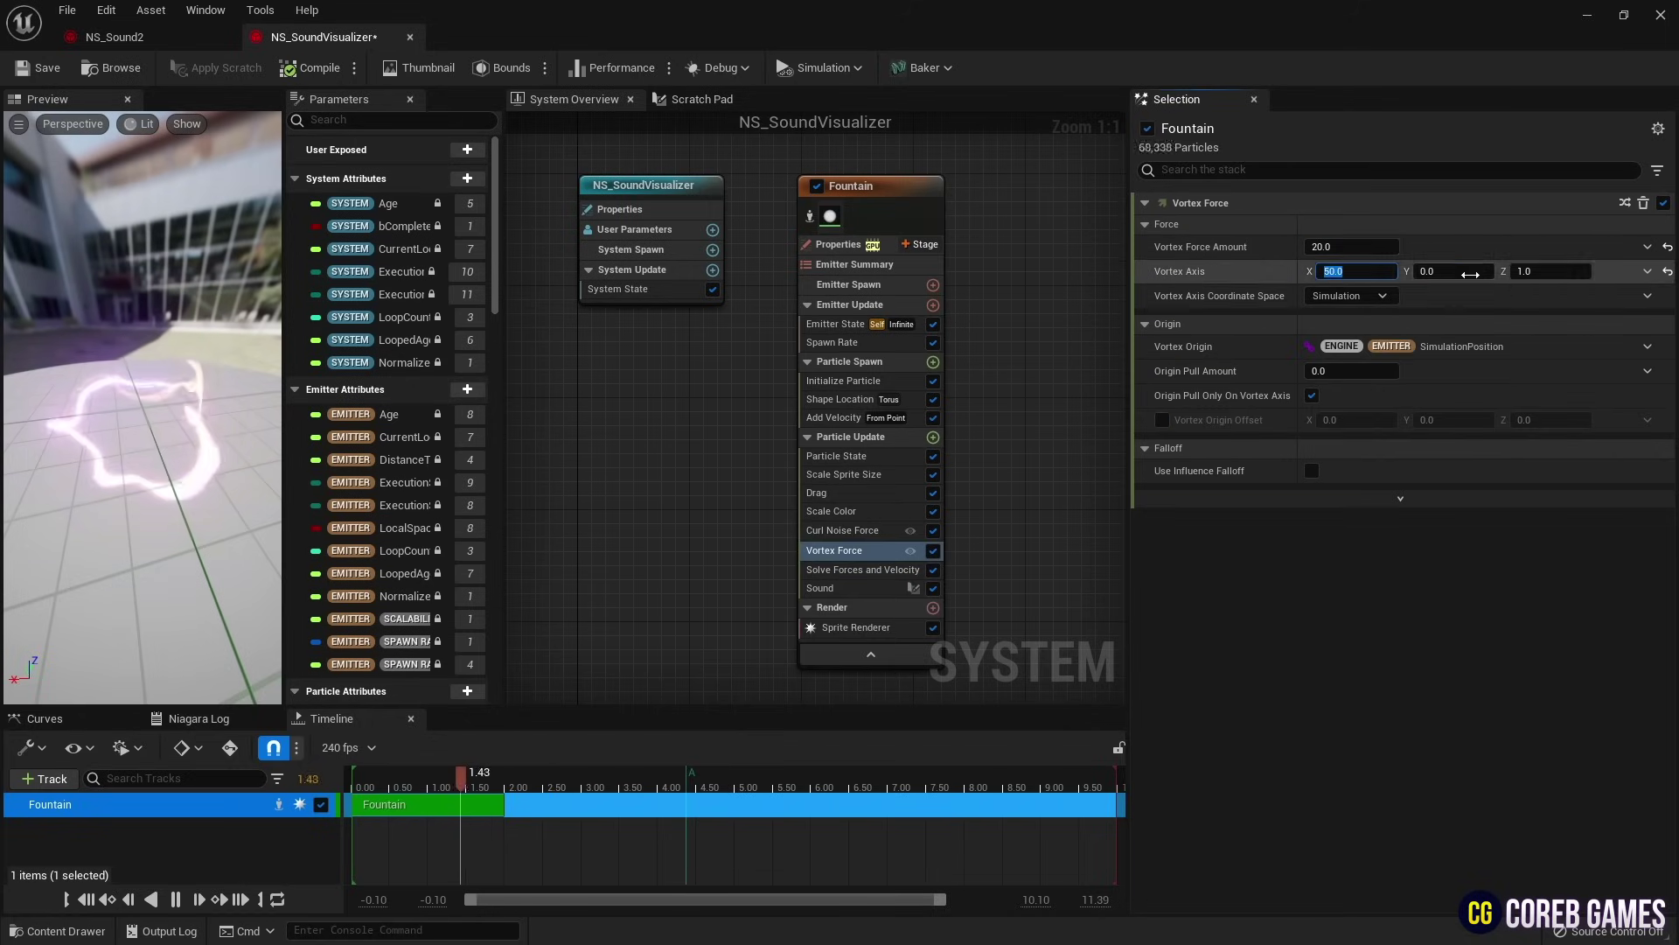
pyautogui.moveTo(202, 507)
pyautogui.mouseDown()
pyautogui.moveTo(175, 506)
pyautogui.moveTo(232, 509)
pyautogui.mouseUp()
# Step: Set the Sound module's Movement Power to 1.55
pyautogui.click(880, 588)
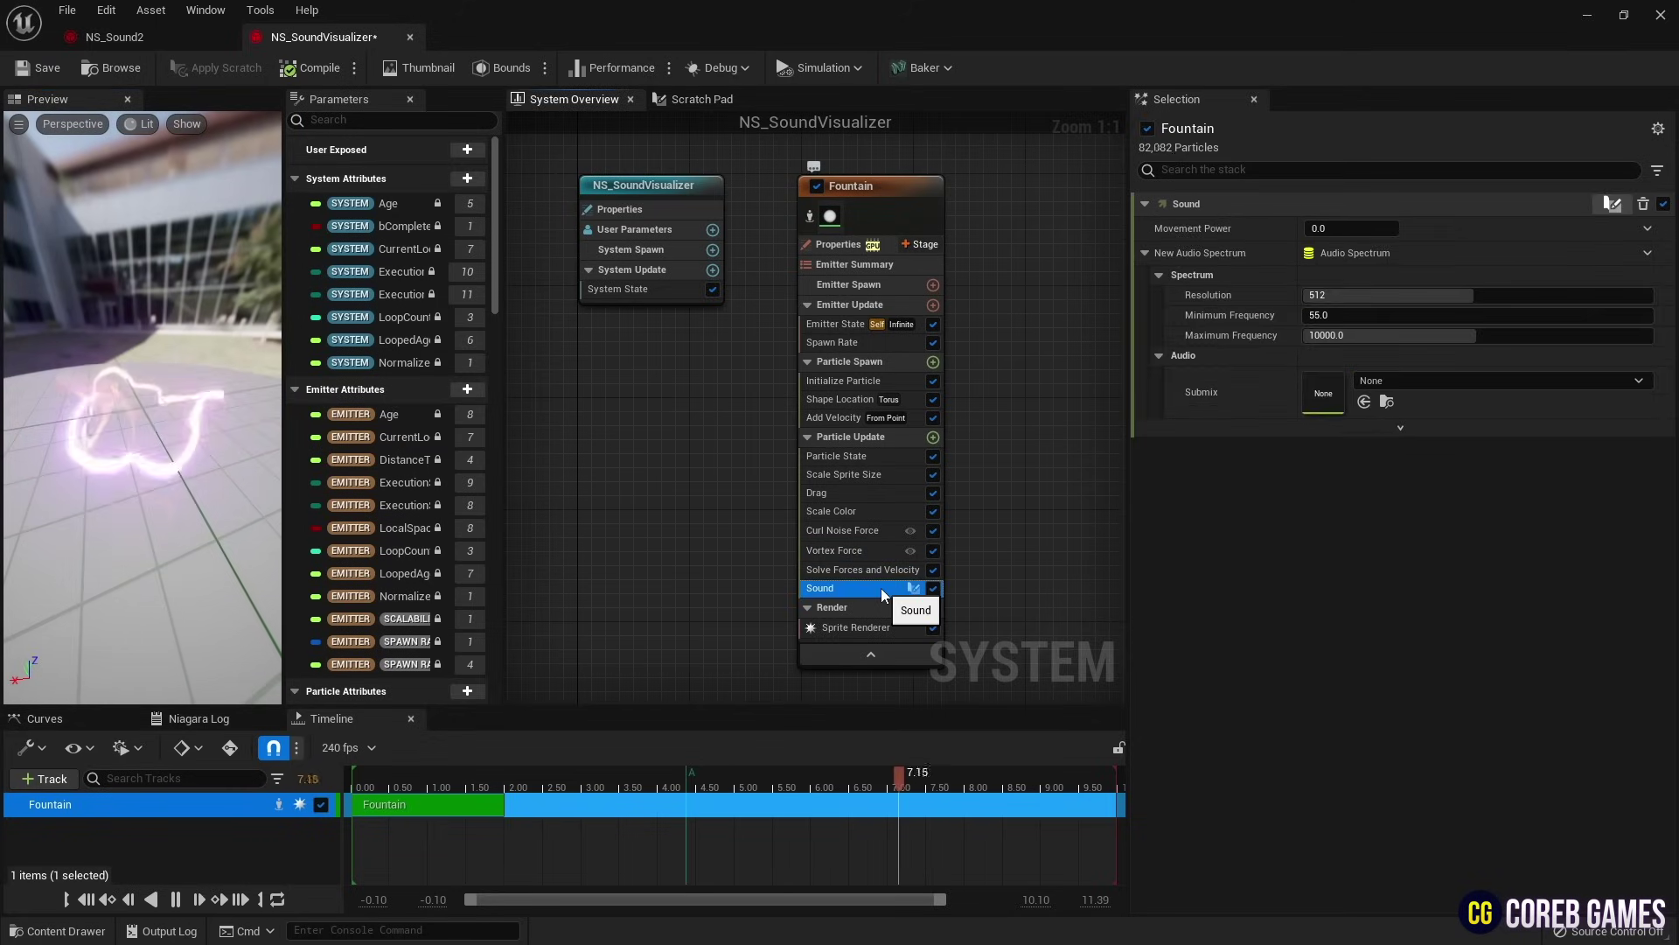
pyautogui.moveTo(1340, 231); pyautogui.dragTo(1421, 253)
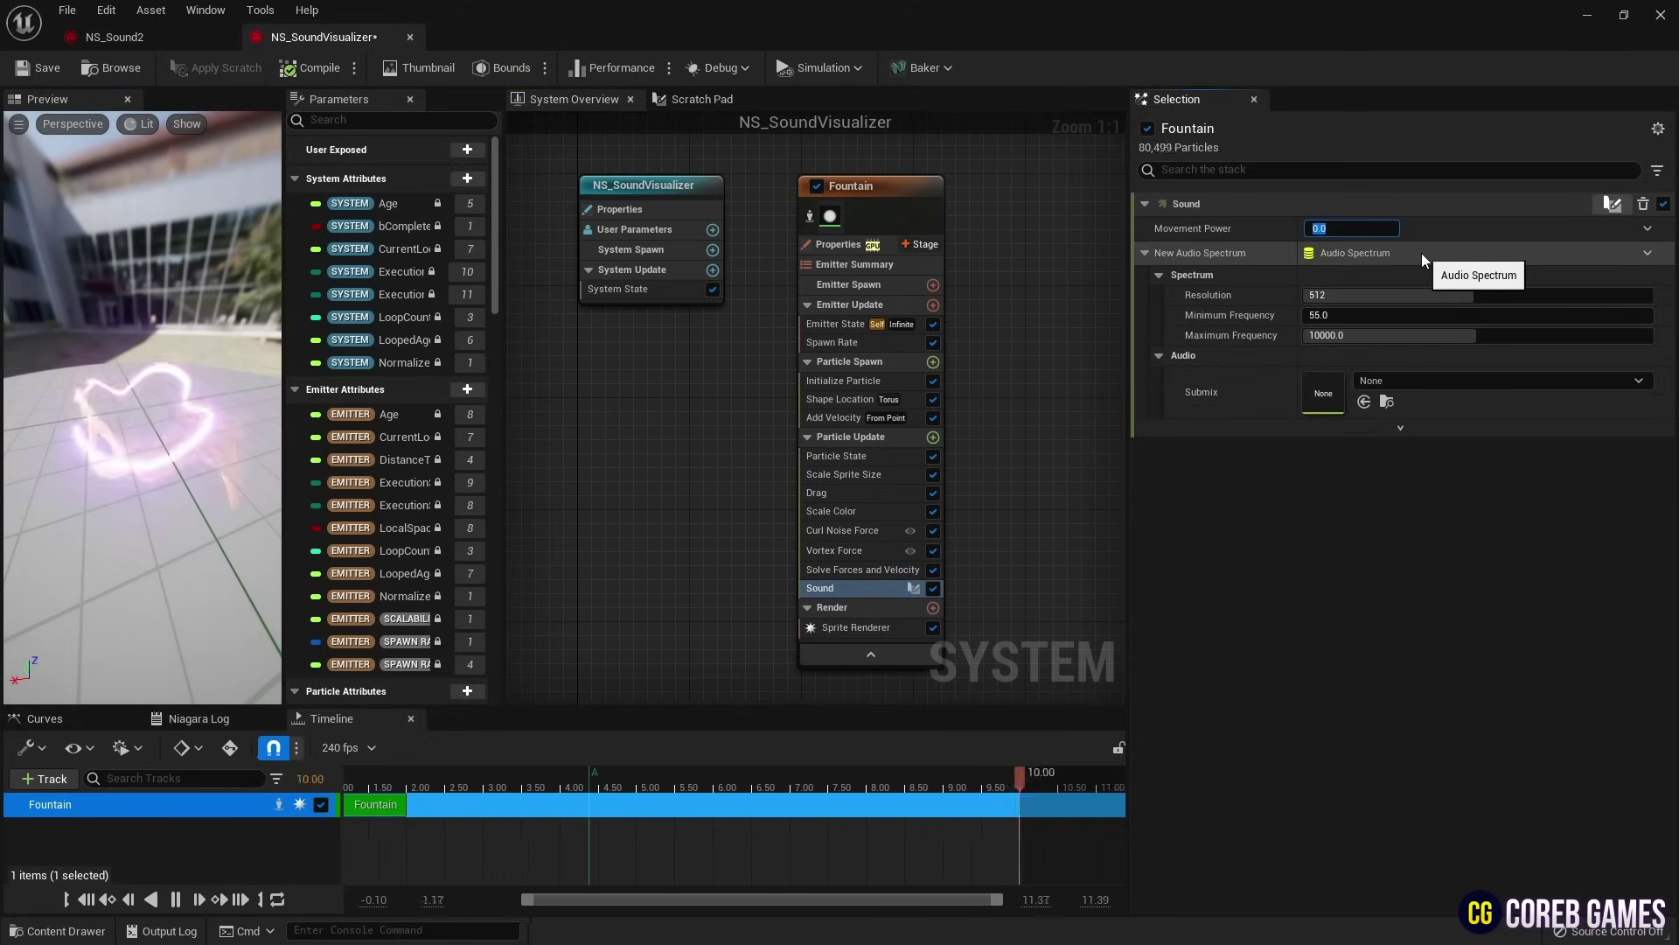
pyautogui.moveTo(201, 385)
pyautogui.mouseDown()
pyautogui.moveTo(149, 390)
pyautogui.moveTo(210, 390)
pyautogui.moveTo(184, 384)
pyautogui.mouseUp()
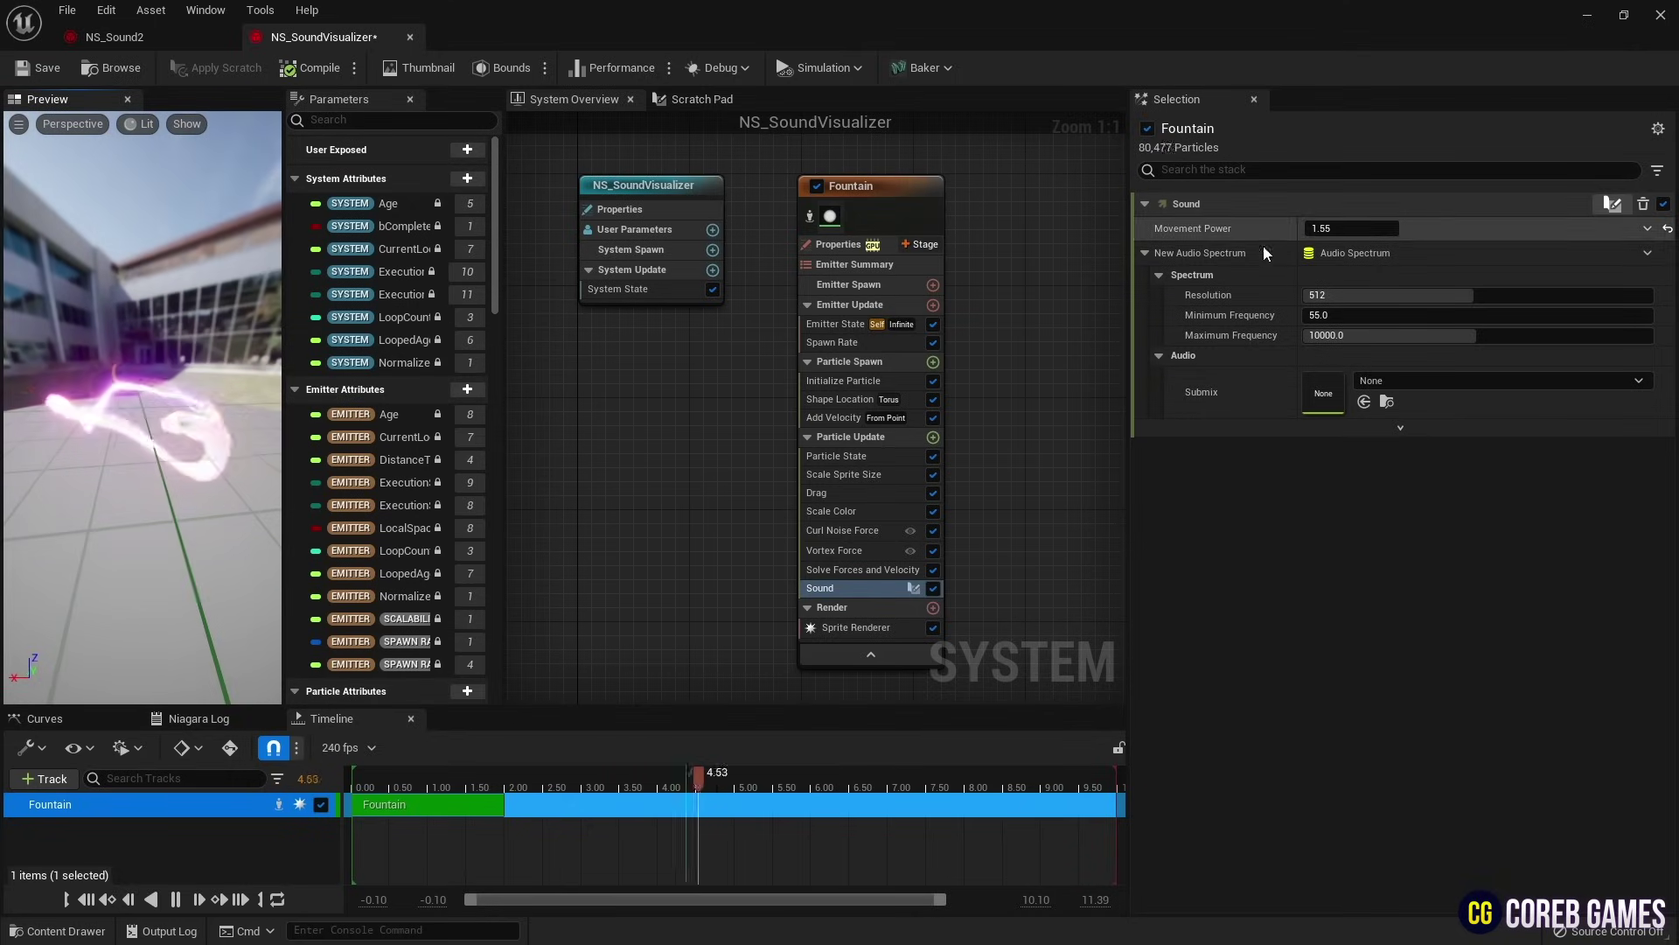
# Step: Save the NS_SoundVisualizer system and close both open Niagara systems to return to the L_Tutorial level
pyautogui.click(860, 499)
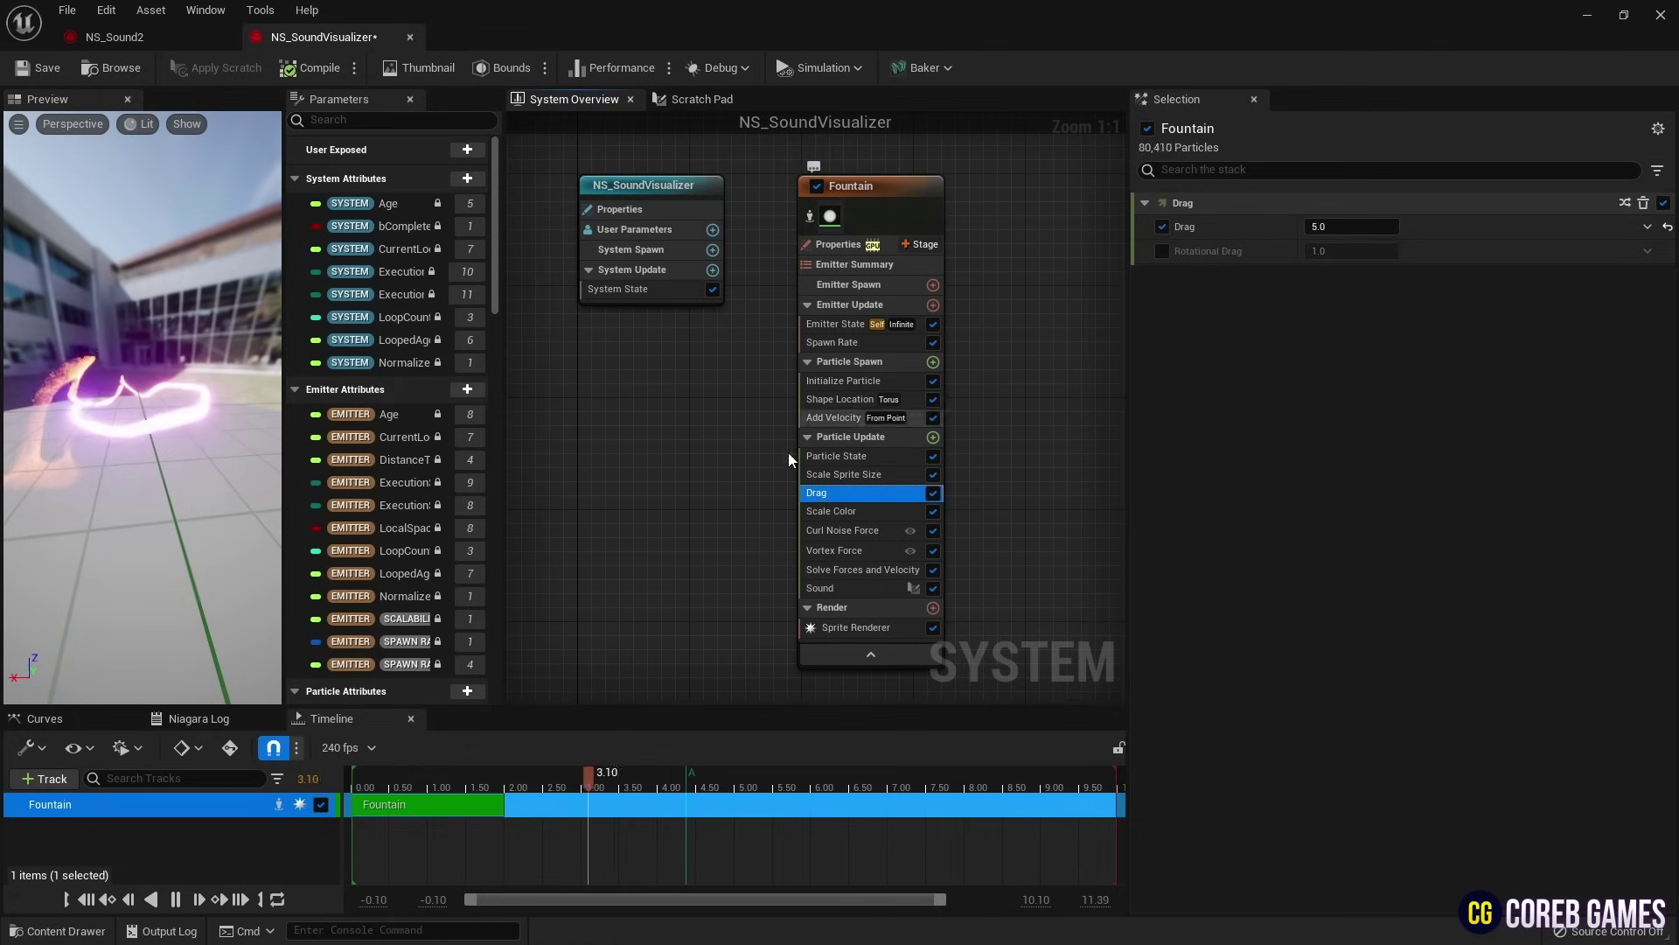
pyautogui.click(854, 512)
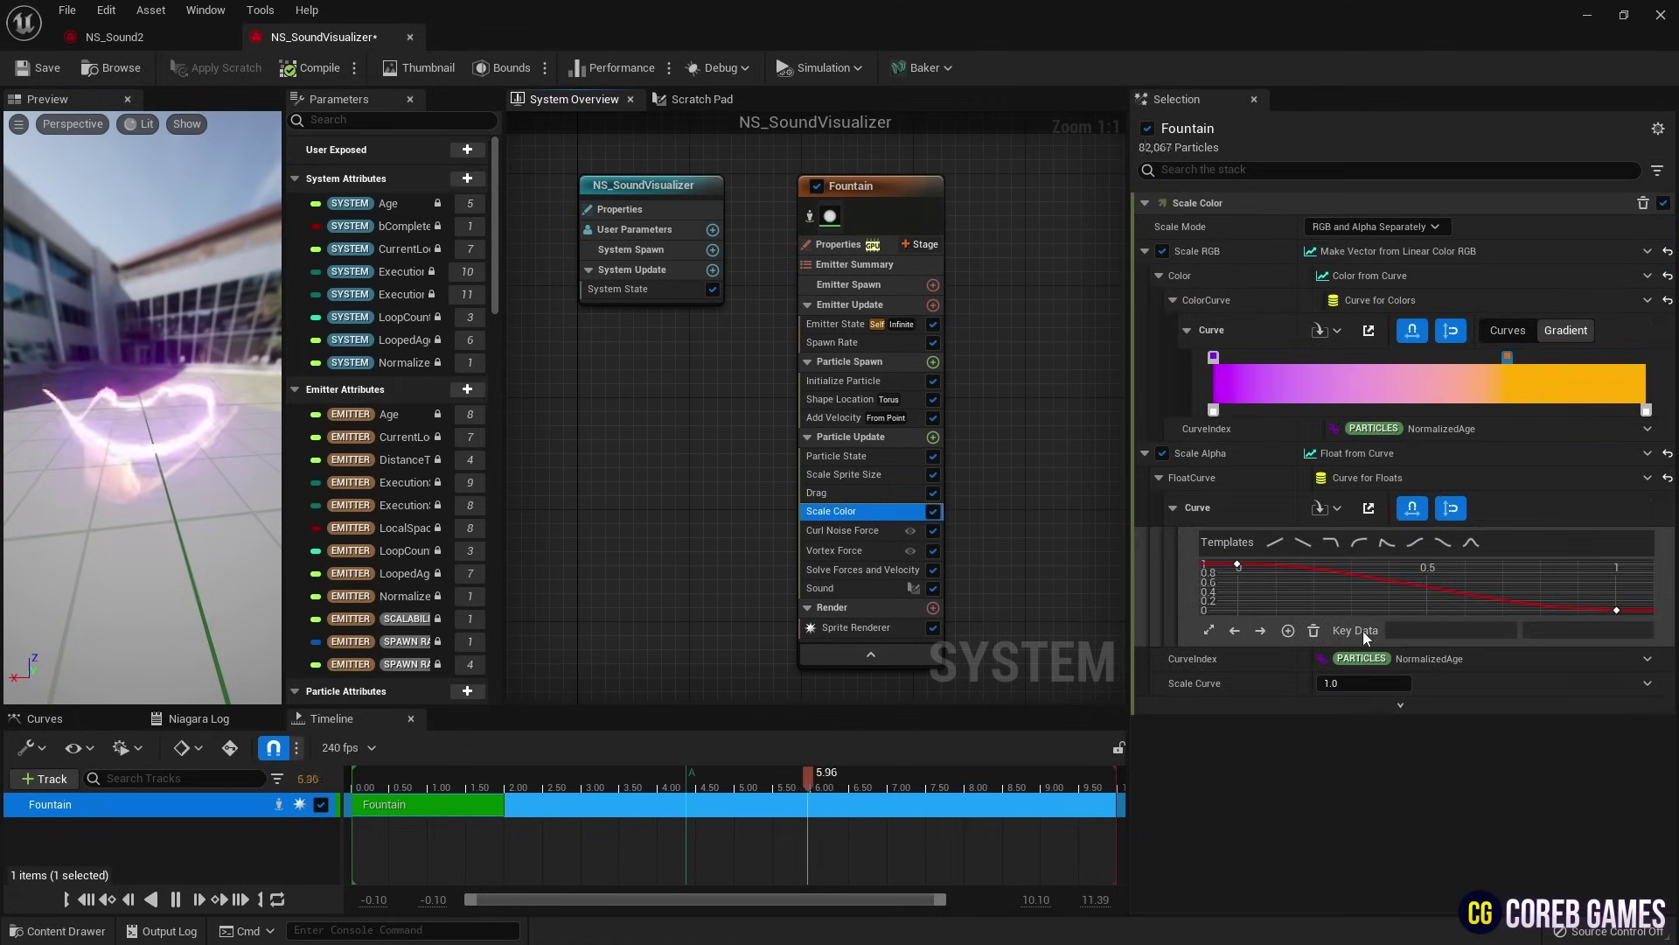
pyautogui.click(40, 68)
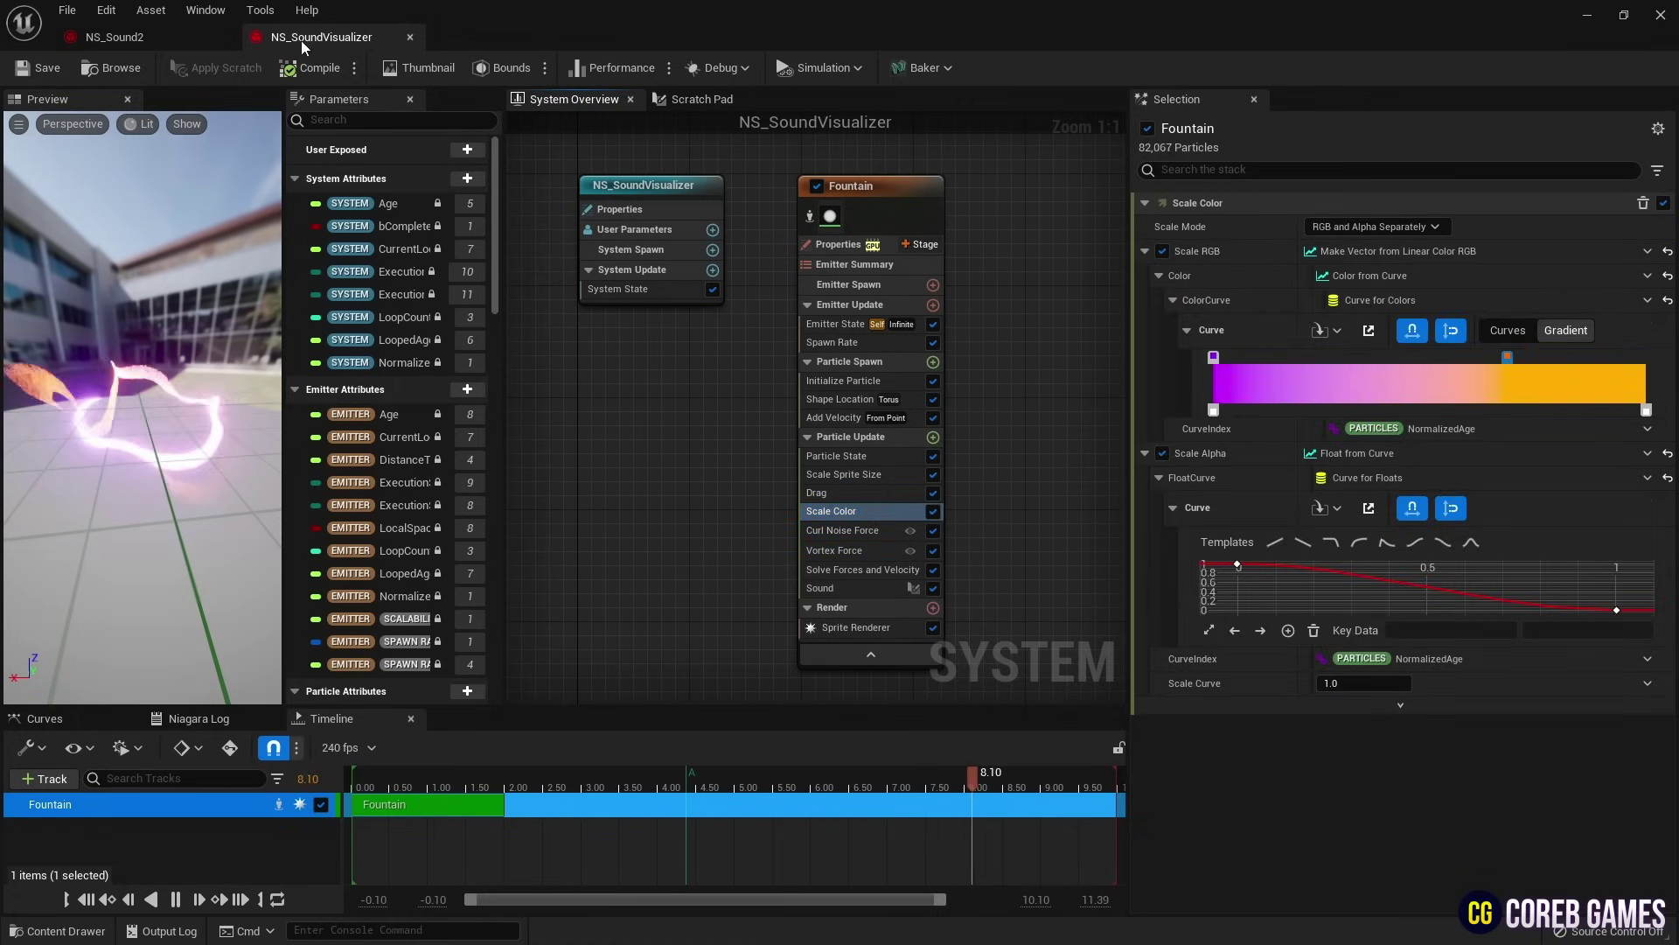
pyautogui.click(409, 36)
pyautogui.click(224, 37)
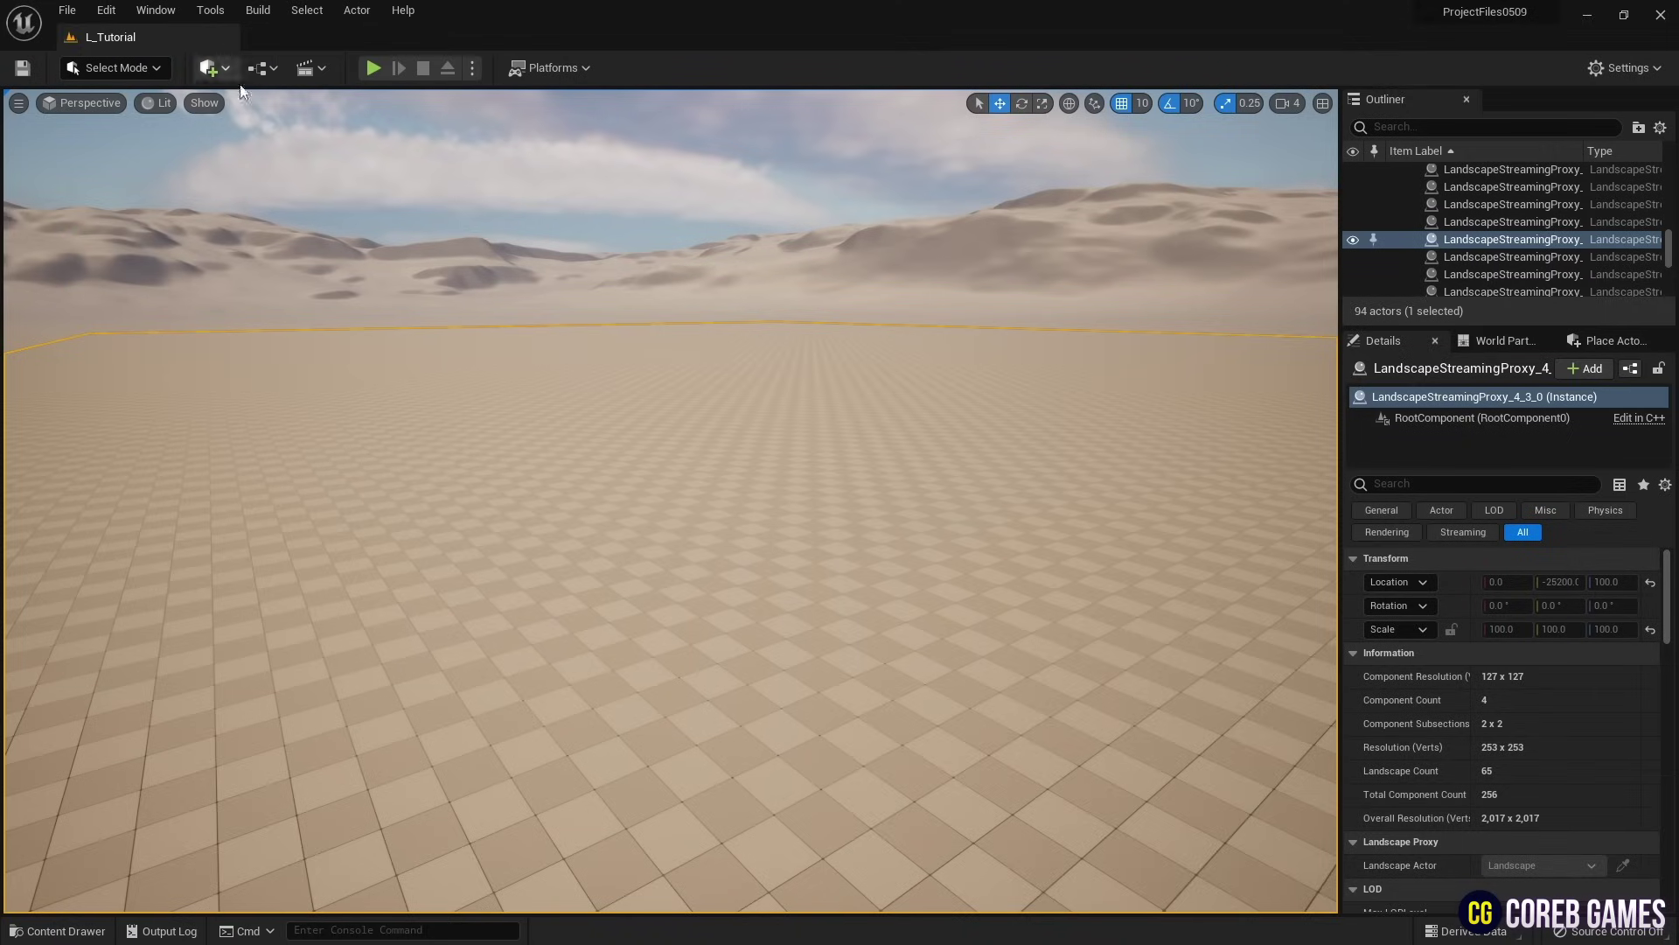
# Step: Place NS_SoundVisualizer in the level at about X 3640, Y -2100 and raise it to Z 230
pyautogui.click(54, 930)
pyautogui.moveTo(768, 796); pyautogui.dragTo(640, 542)
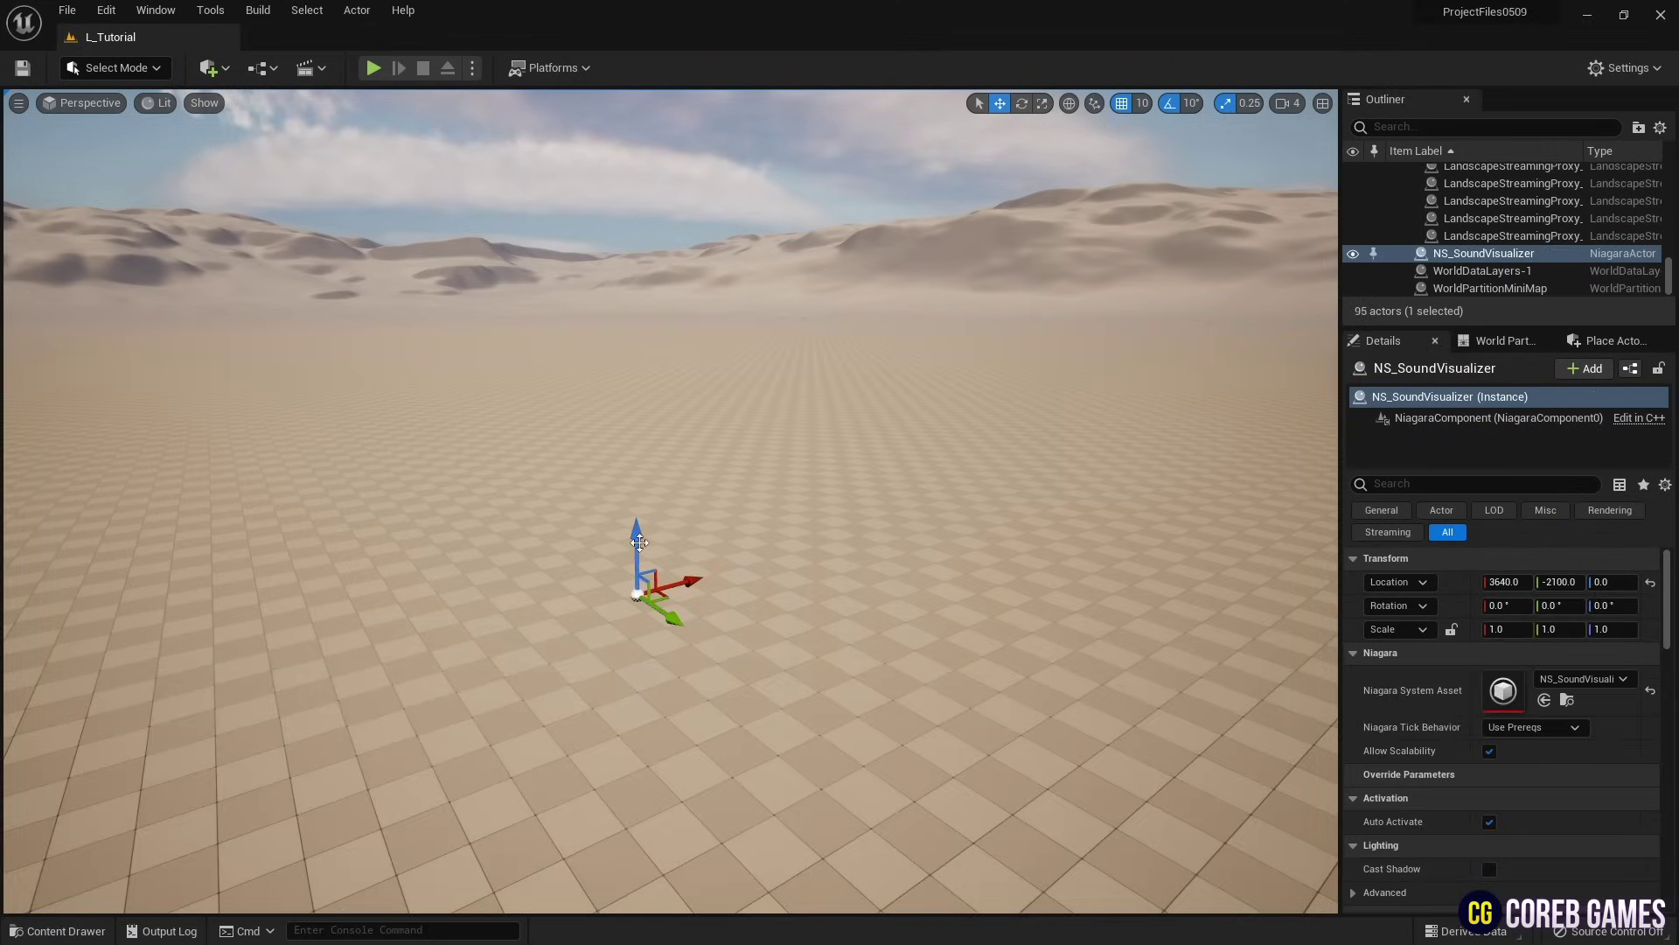
pyautogui.press('w')
pyautogui.moveTo(681, 461); pyautogui.dragTo(659, 516, button='right')
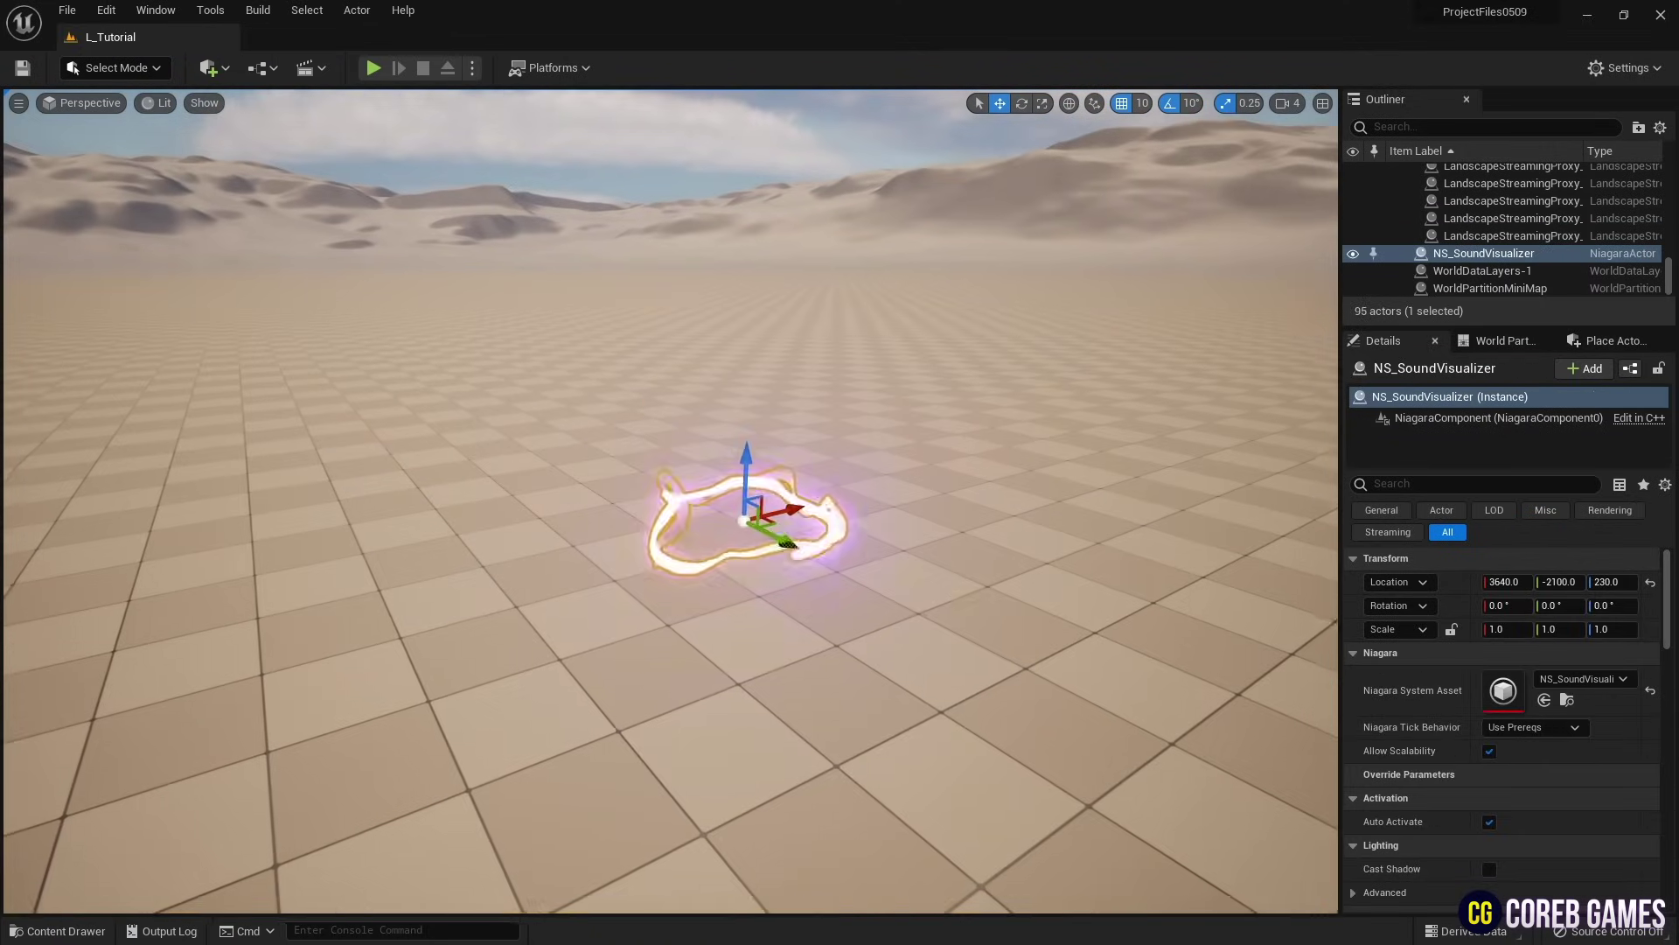
pyautogui.click(960, 600)
pyautogui.moveTo(961, 600); pyautogui.dragTo(873, 610, button='right')
pyautogui.press('s')
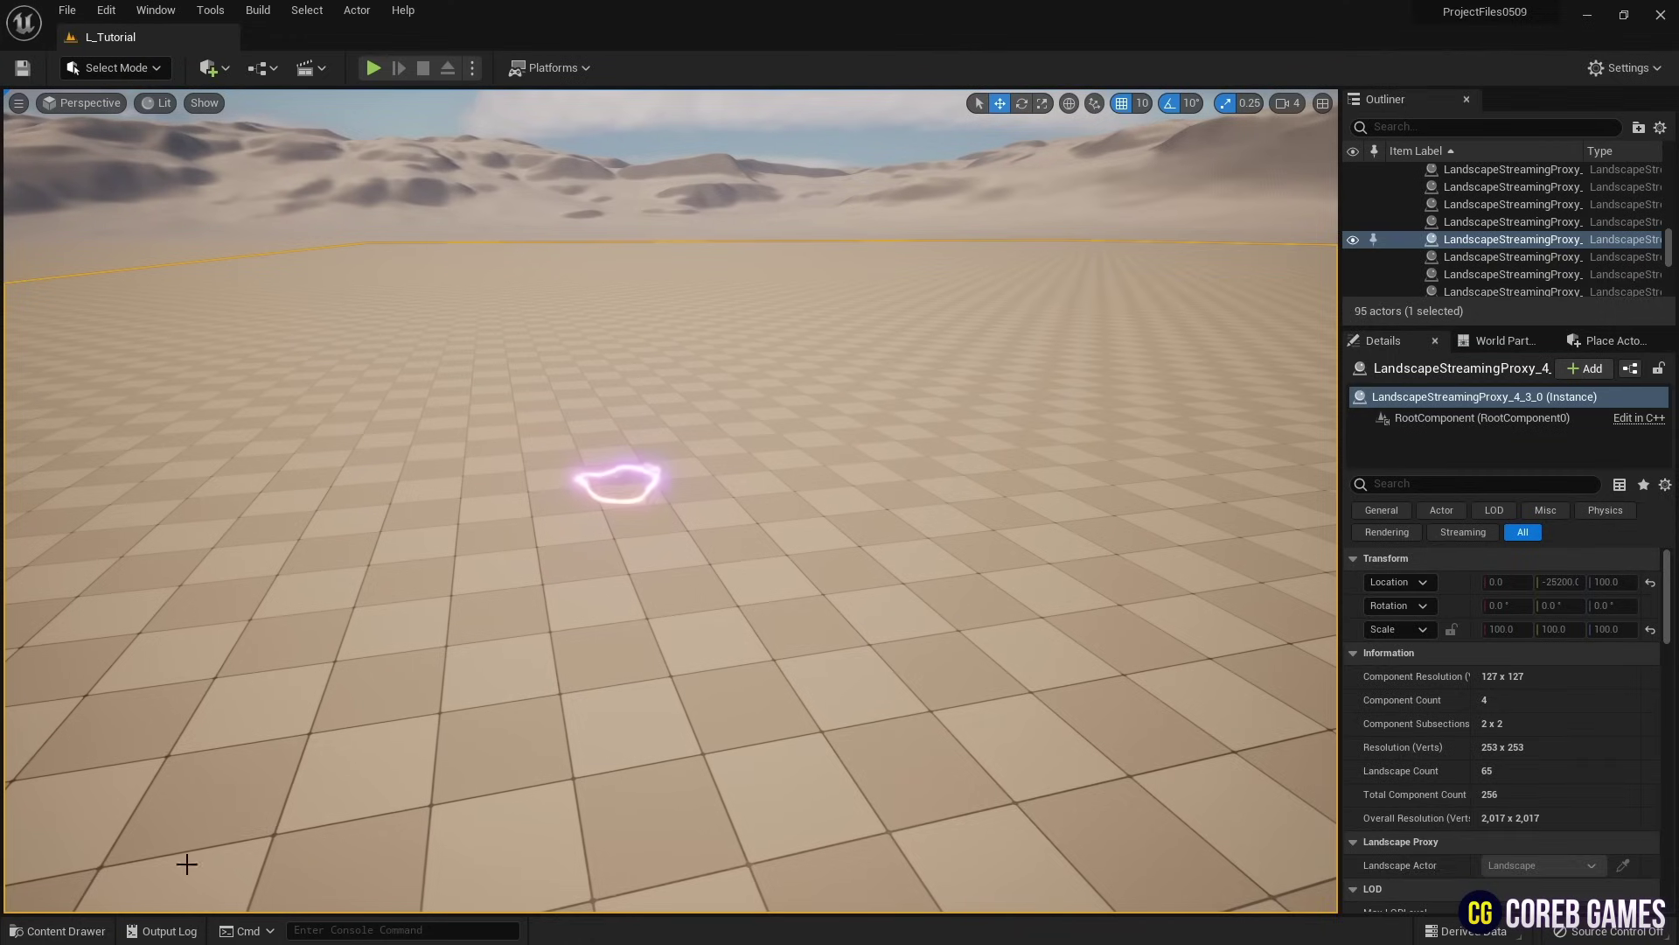
# Step: Open the project content and locate the ES_I-Want-My-Pizza sound asset
pyautogui.click(50, 932)
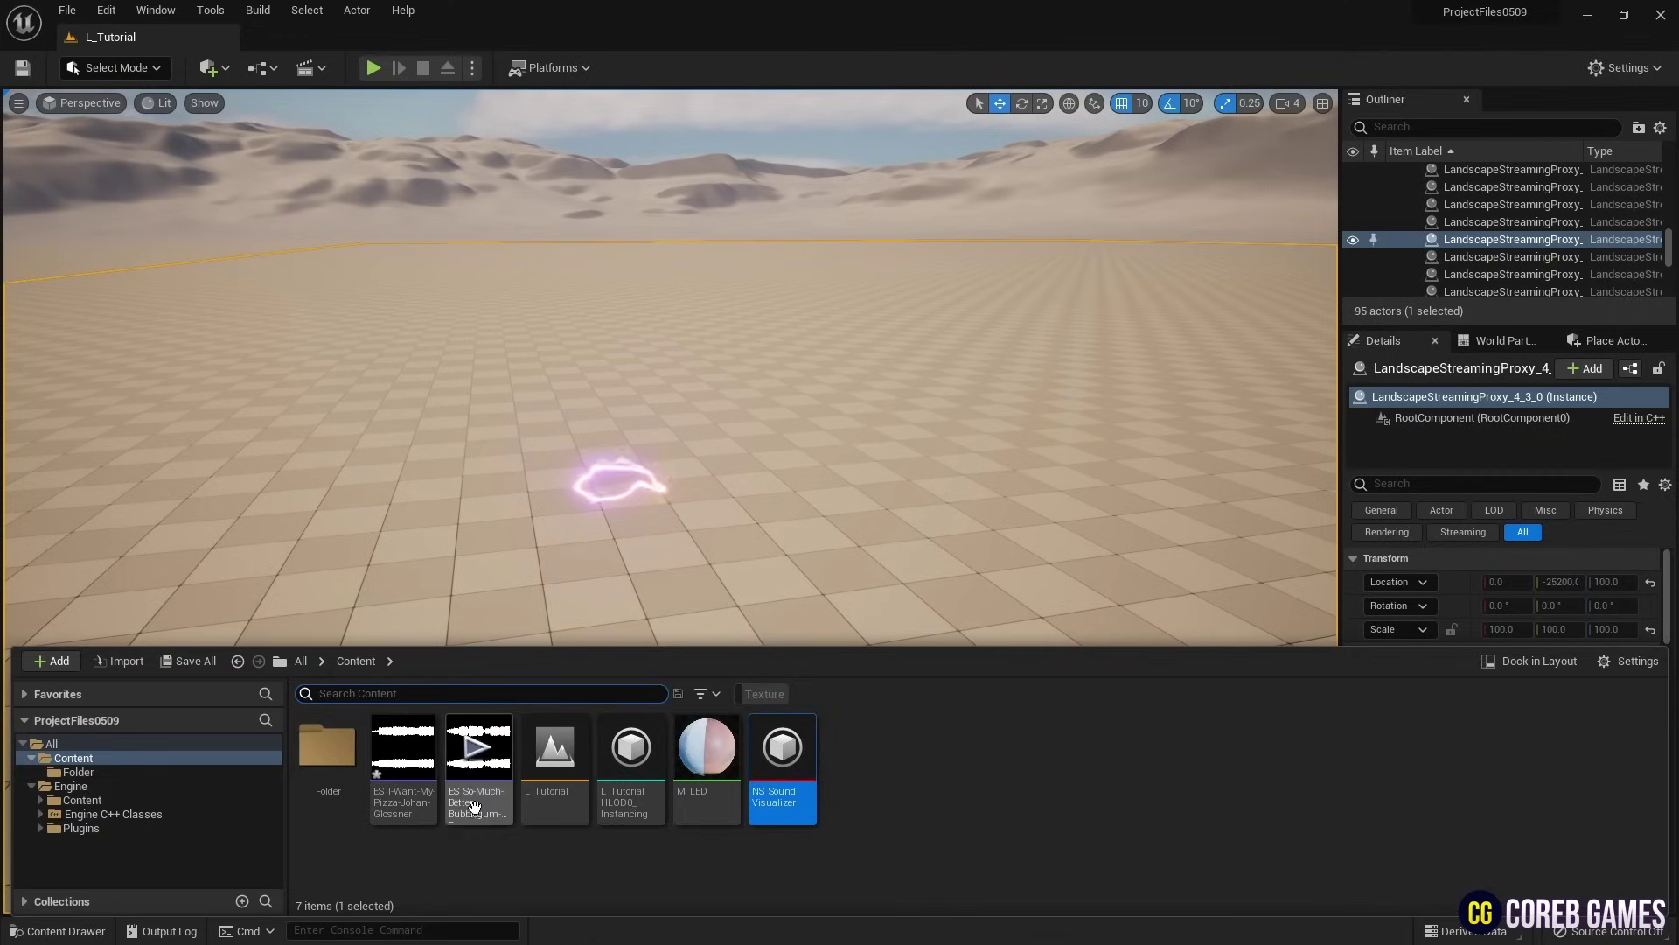
pyautogui.moveTo(404, 751)
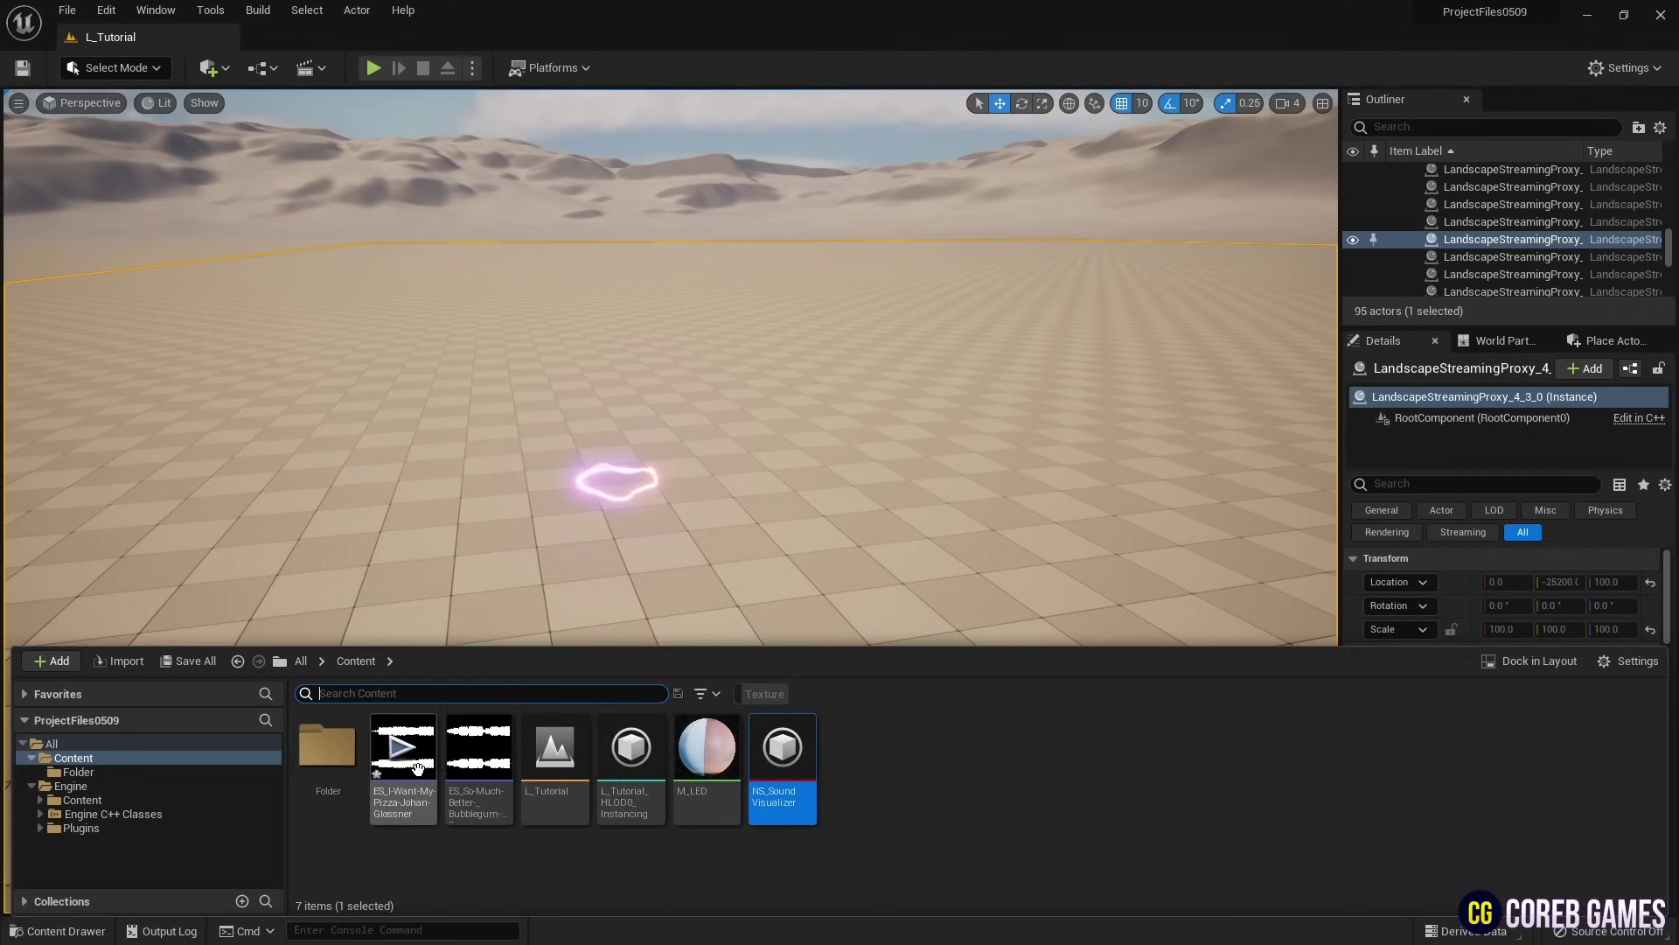